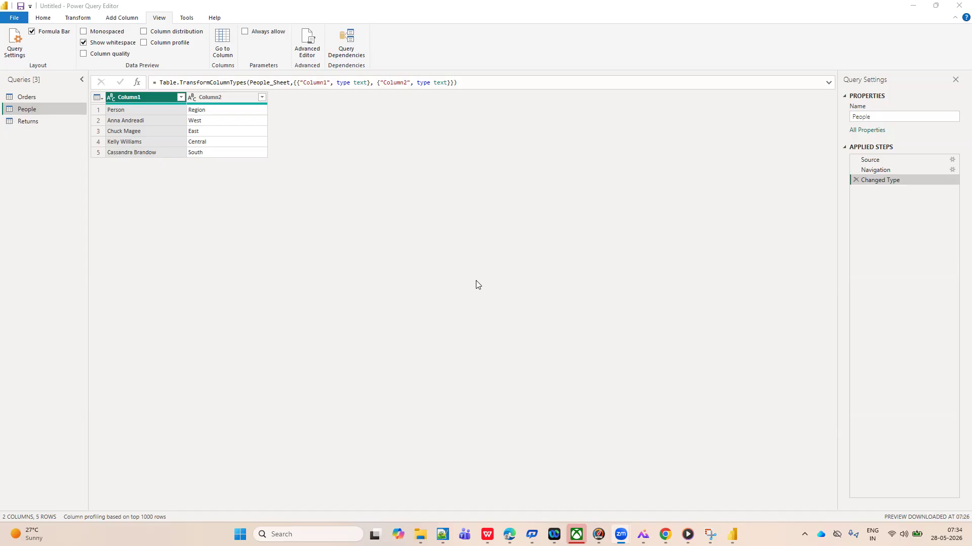
Open the Orders query to show its data preview
click(41, 20)
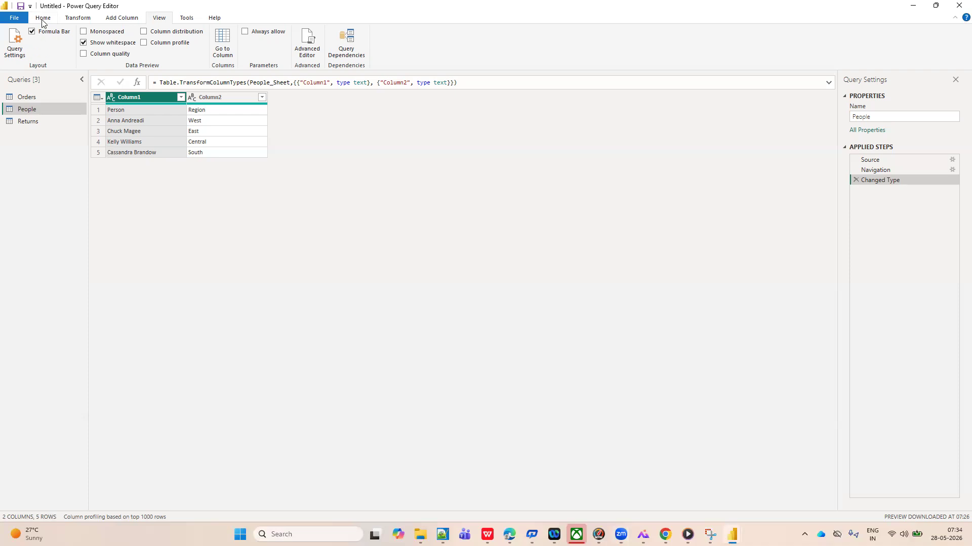
click(42, 20)
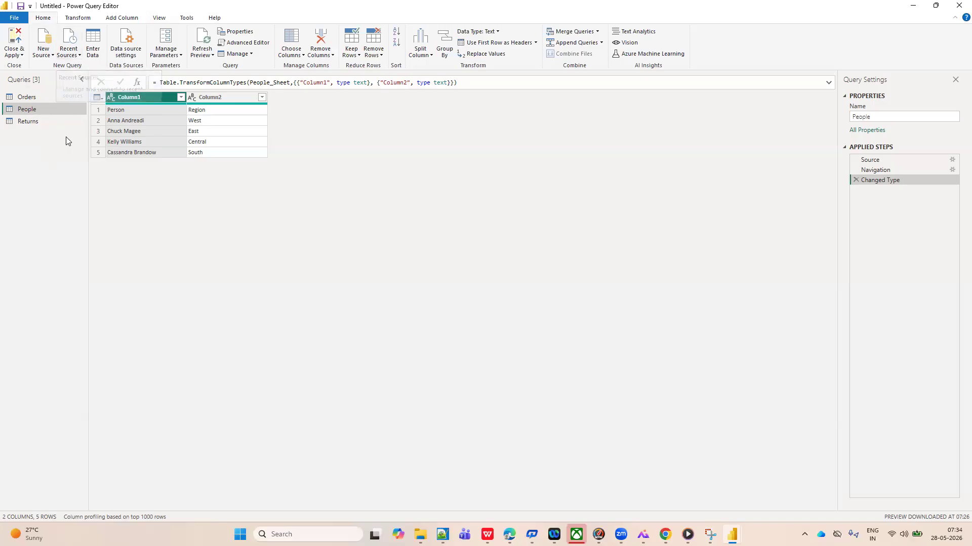
click(213, 56)
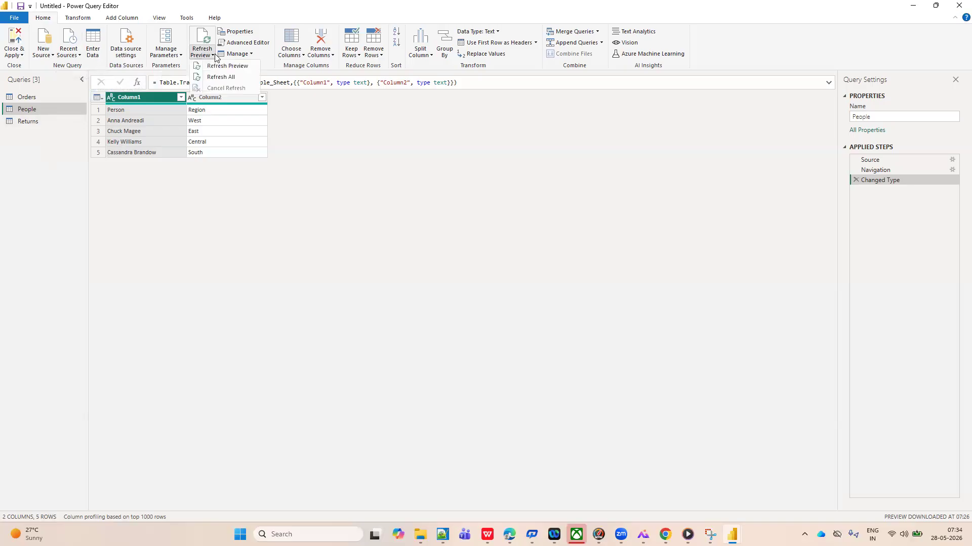
click(294, 211)
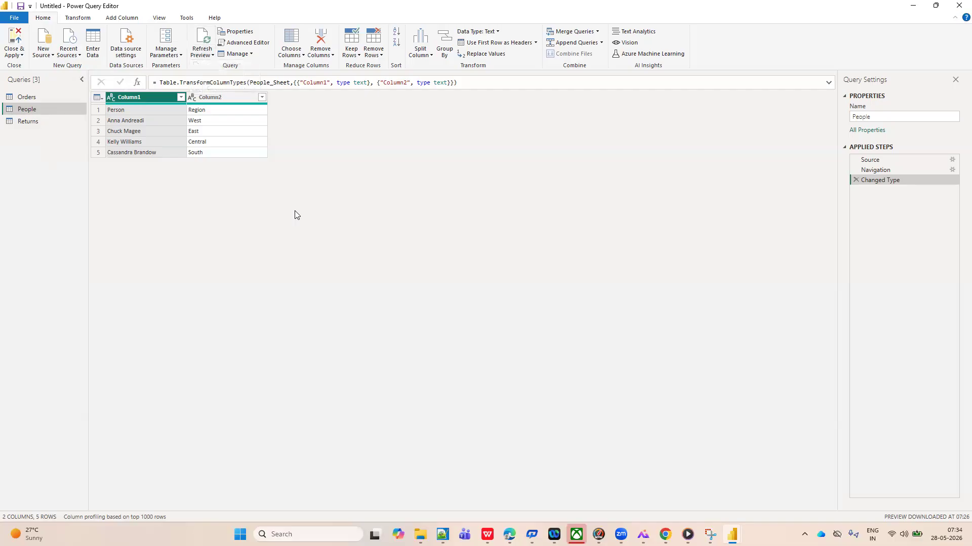
click(25, 99)
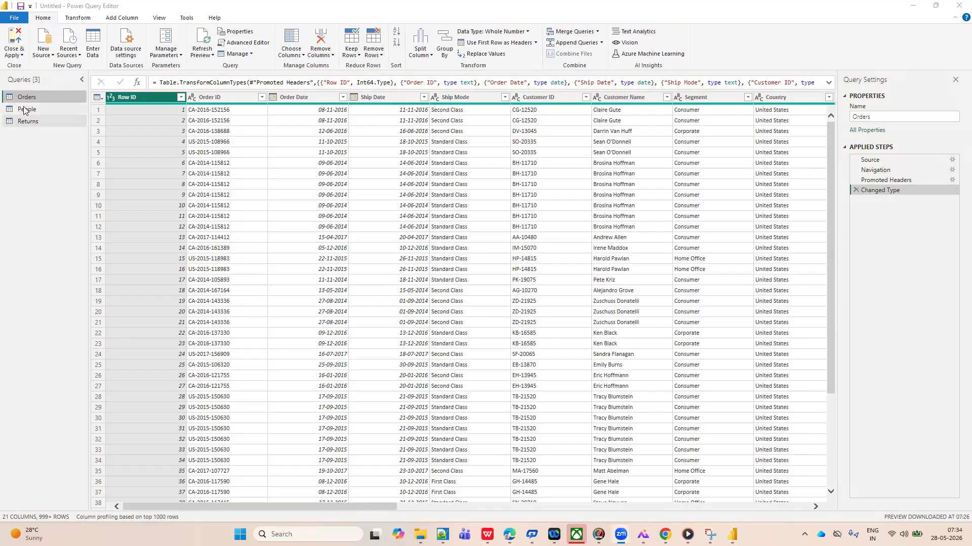
Keep only the Row ID, Order ID and Order Date columns in Orders, and delete the resulting applied step
click(304, 55)
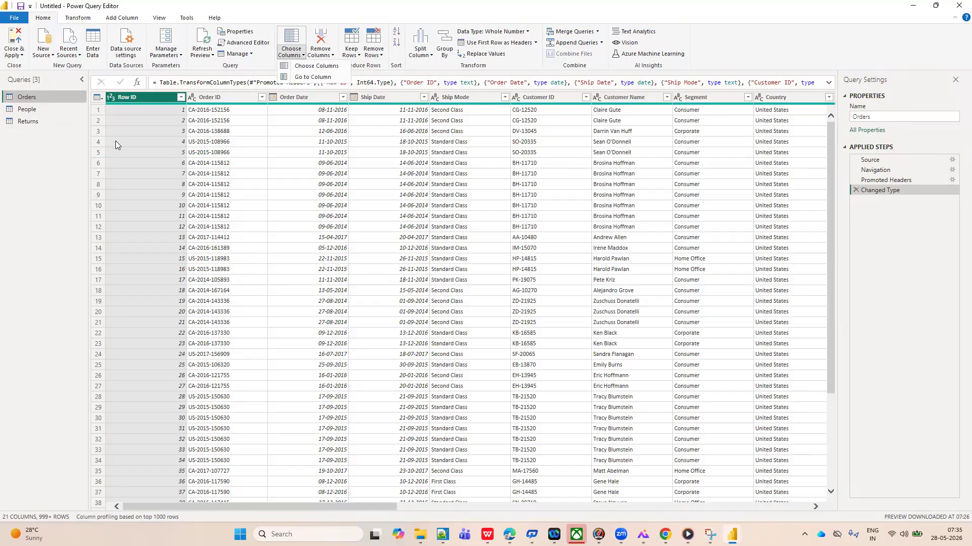
click(314, 66)
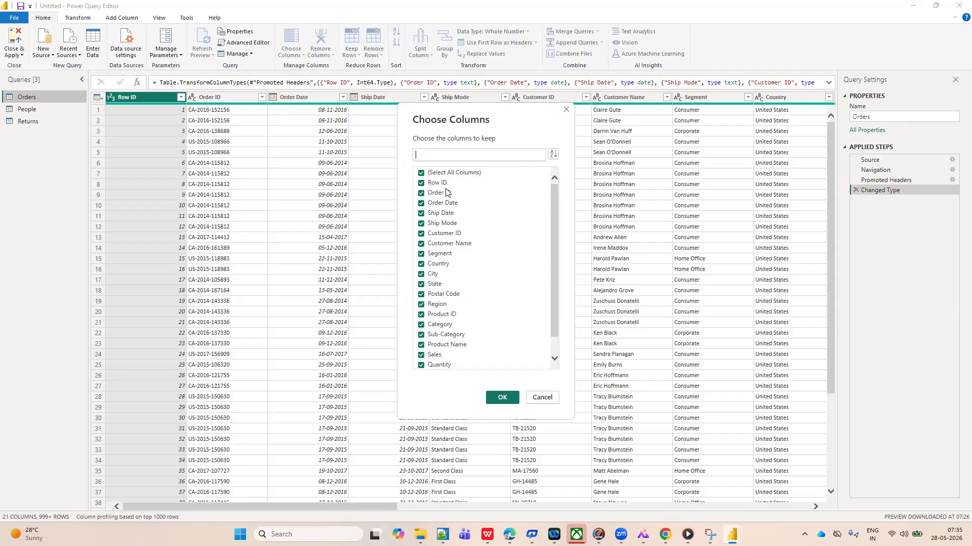
click(421, 173)
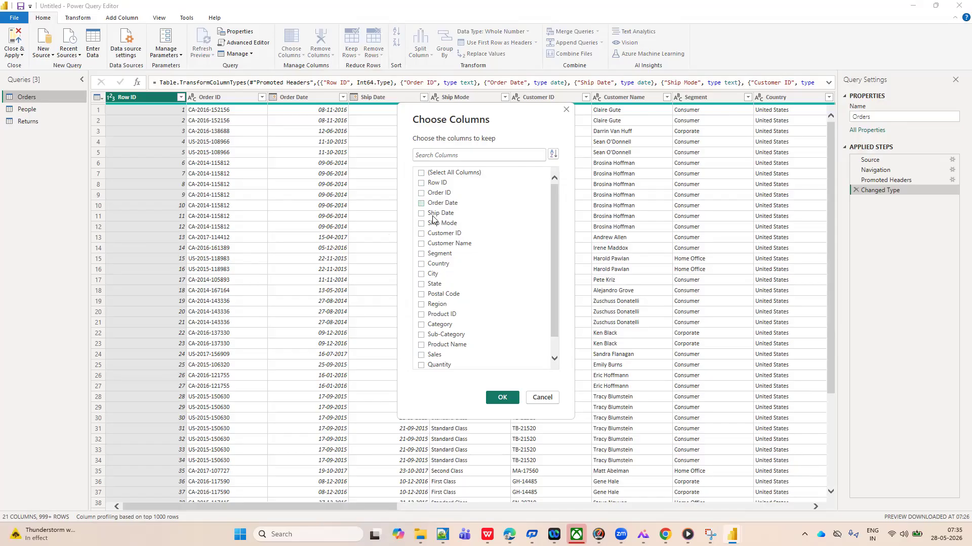
click(421, 184)
click(421, 193)
click(421, 203)
click(499, 399)
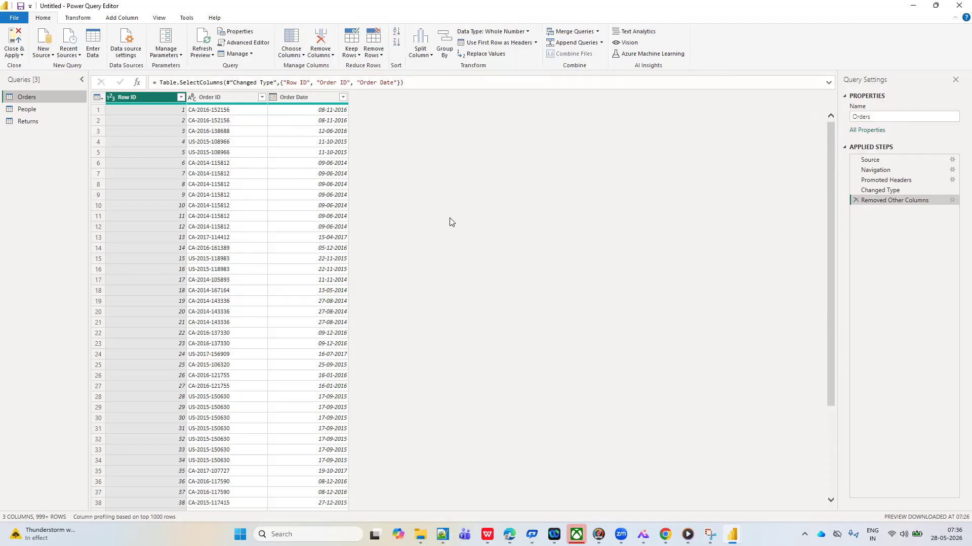
click(855, 200)
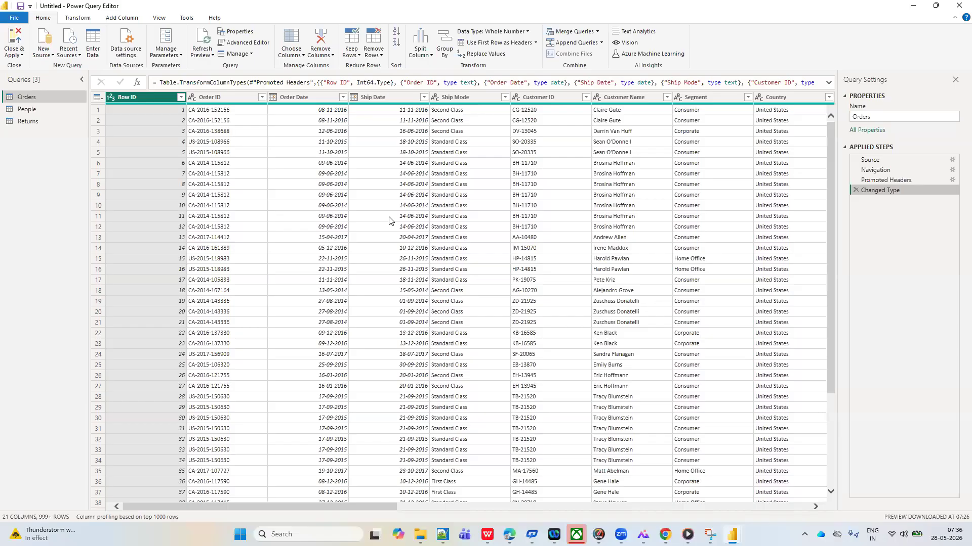
Keep only the Customer Name column in Orders, and delete the applied step this adds
click(303, 56)
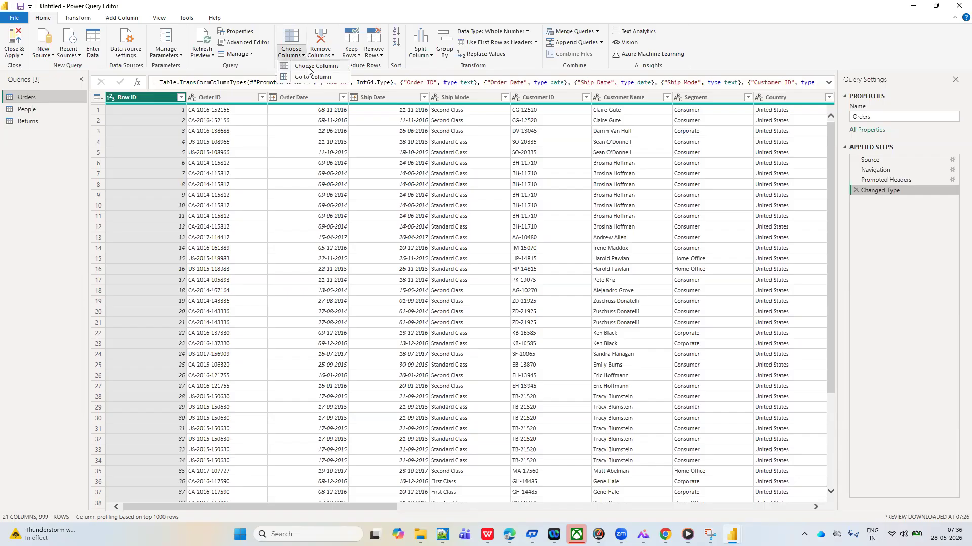
click(312, 67)
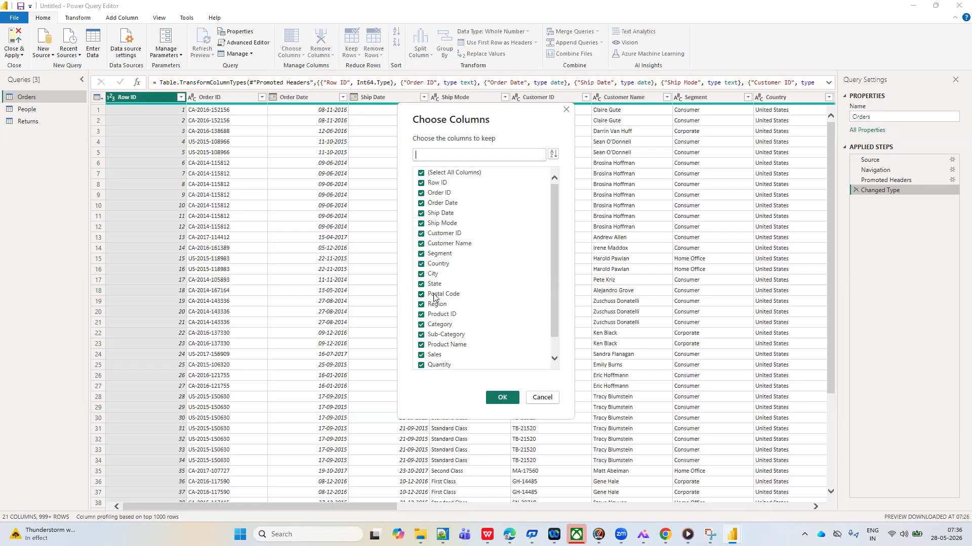
click(420, 174)
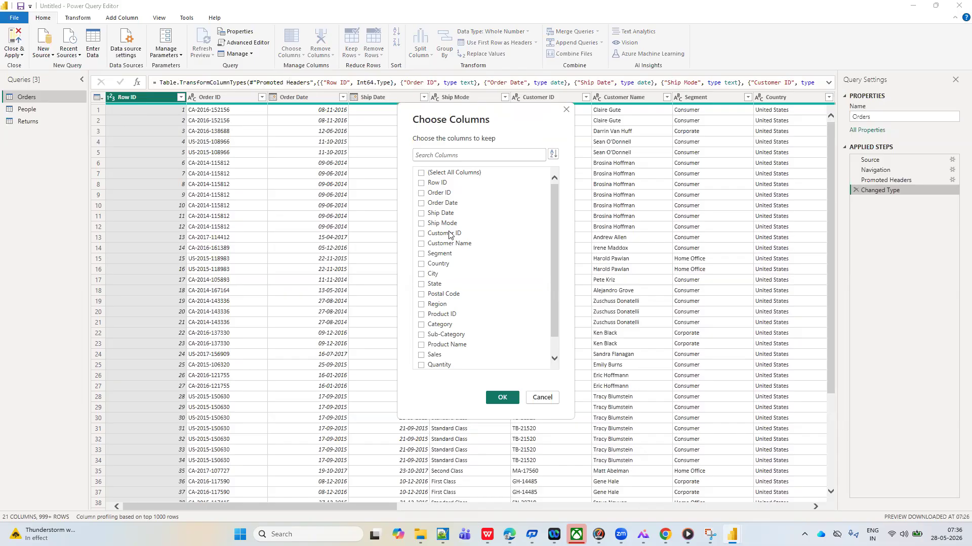
click(421, 245)
click(494, 399)
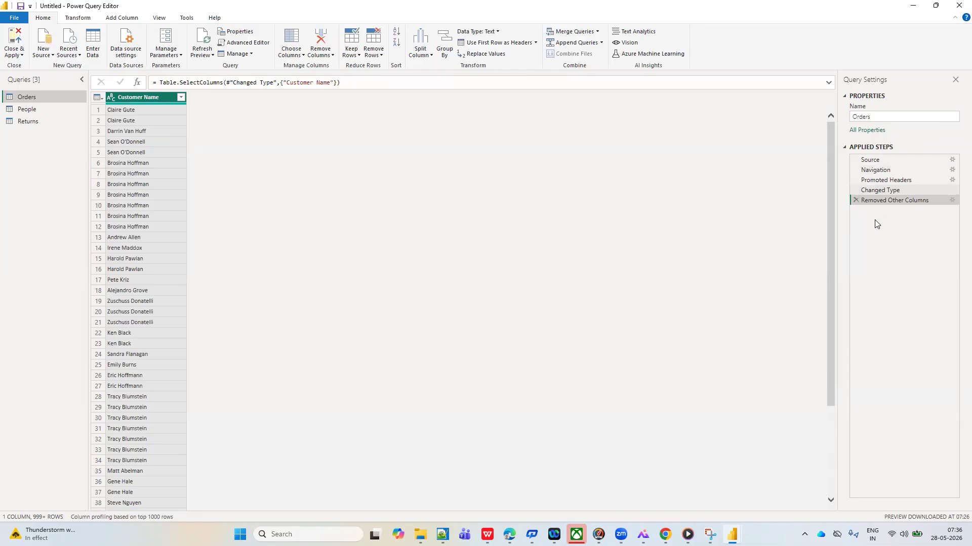
click(856, 201)
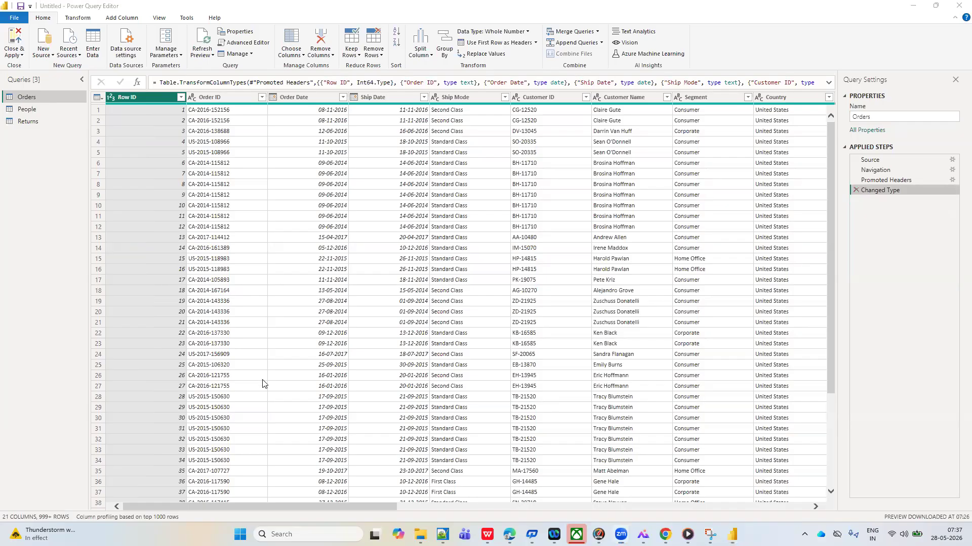
Look through the columns of the Orders table across its full width to locate individual fields such as State
click(295, 323)
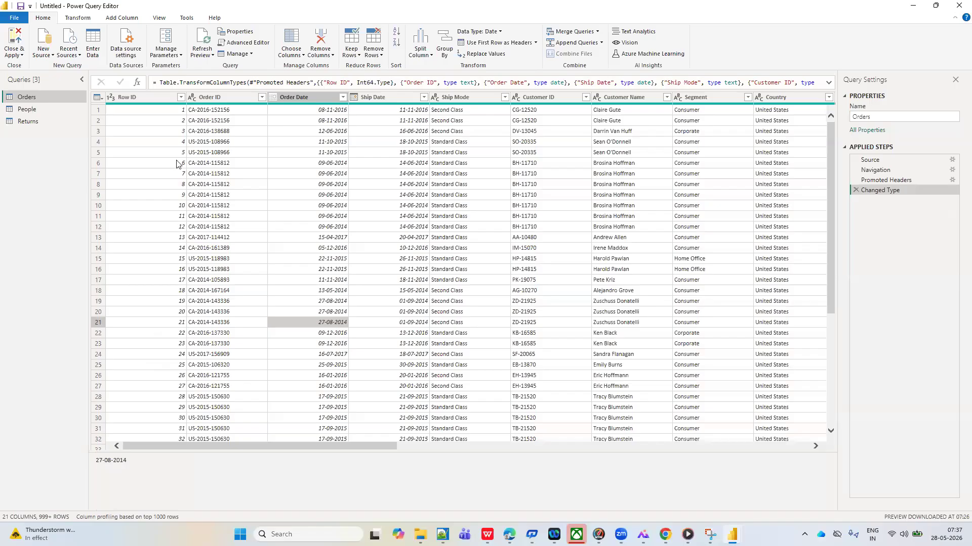
scroll(319, 175, right, 10)
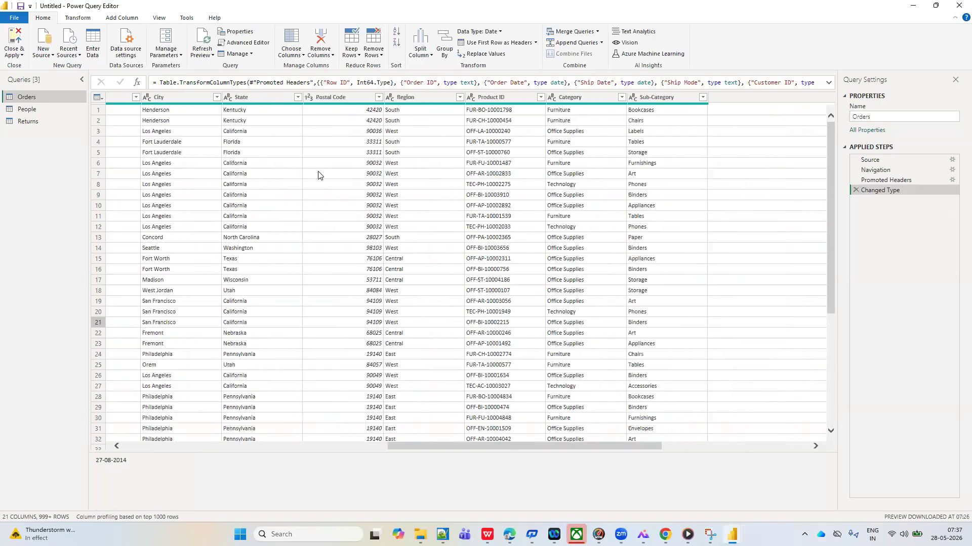
scroll(319, 175, right, 3)
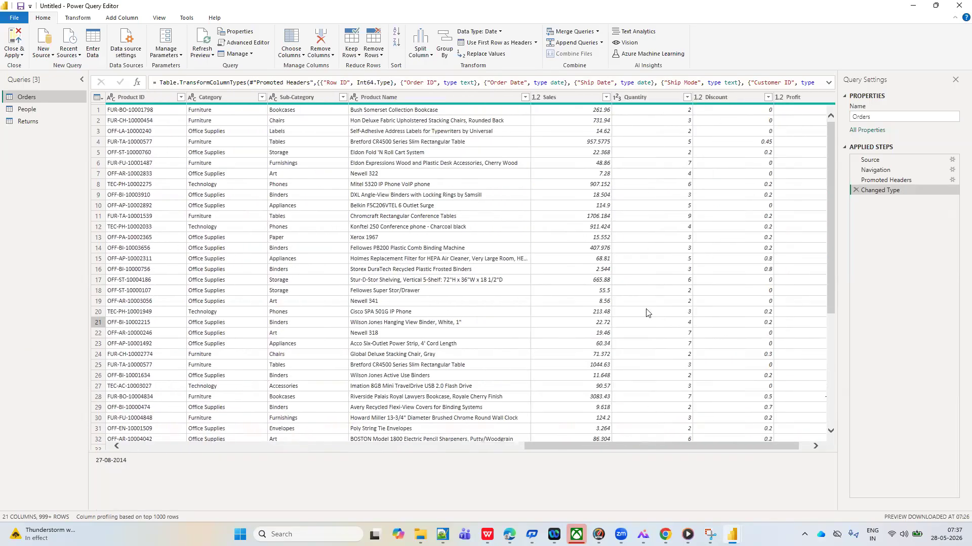
scroll(216, 250, left, 13)
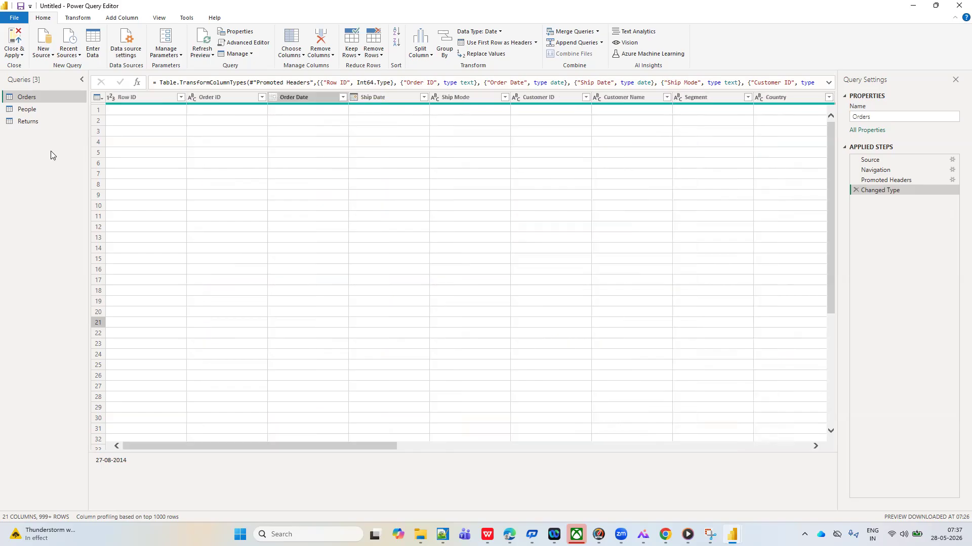
scroll(303, 152, right, 1)
scroll(303, 152, right, 12)
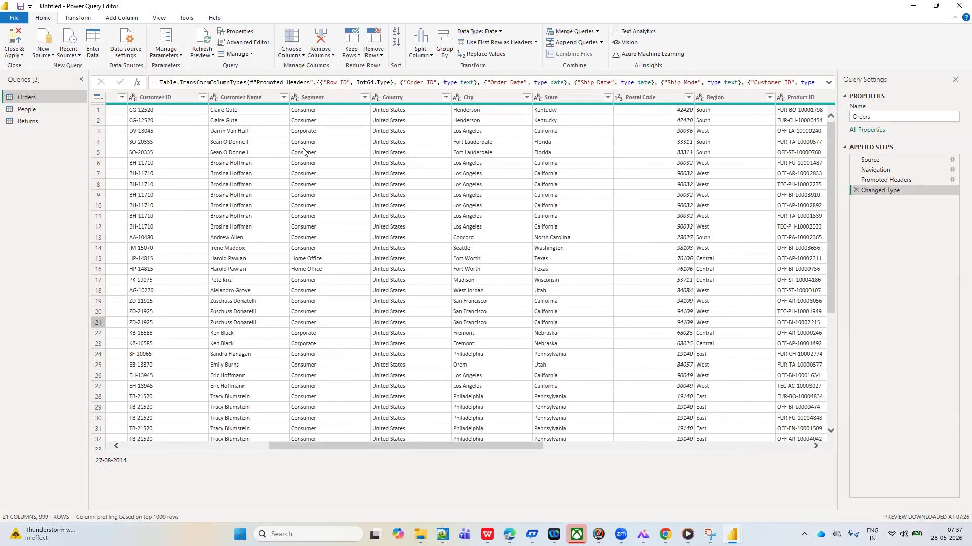
scroll(303, 152, right, 8)
scroll(303, 152, left, 19)
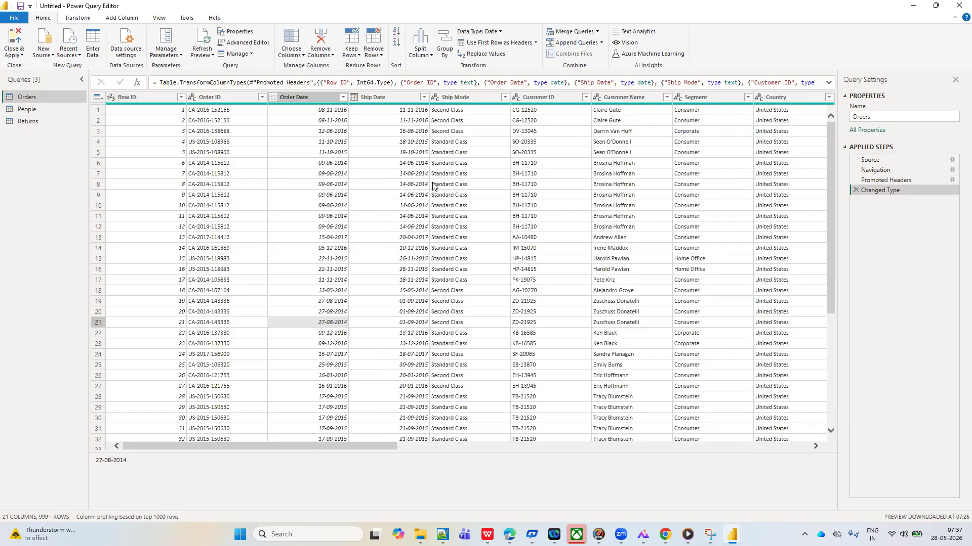
scroll(433, 186, right, 6)
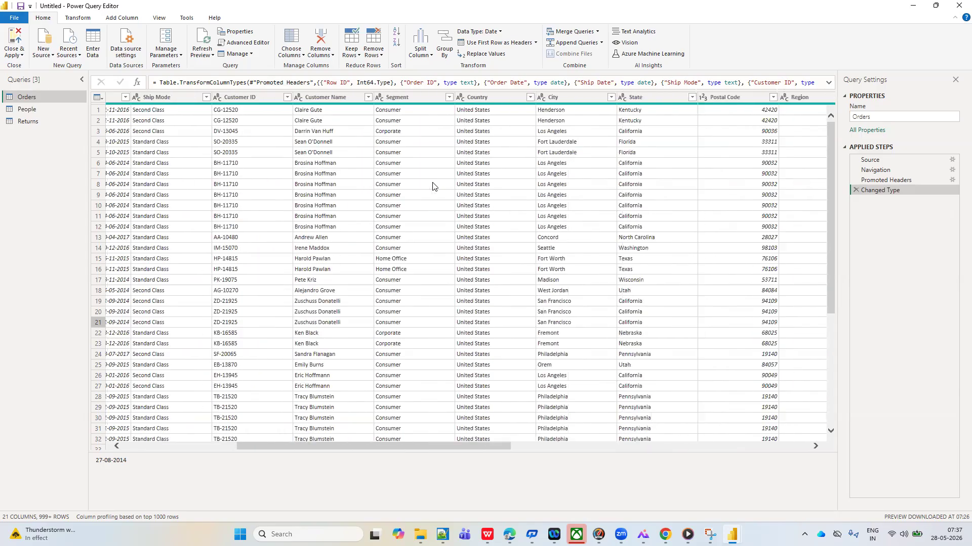
scroll(432, 186, right, 2)
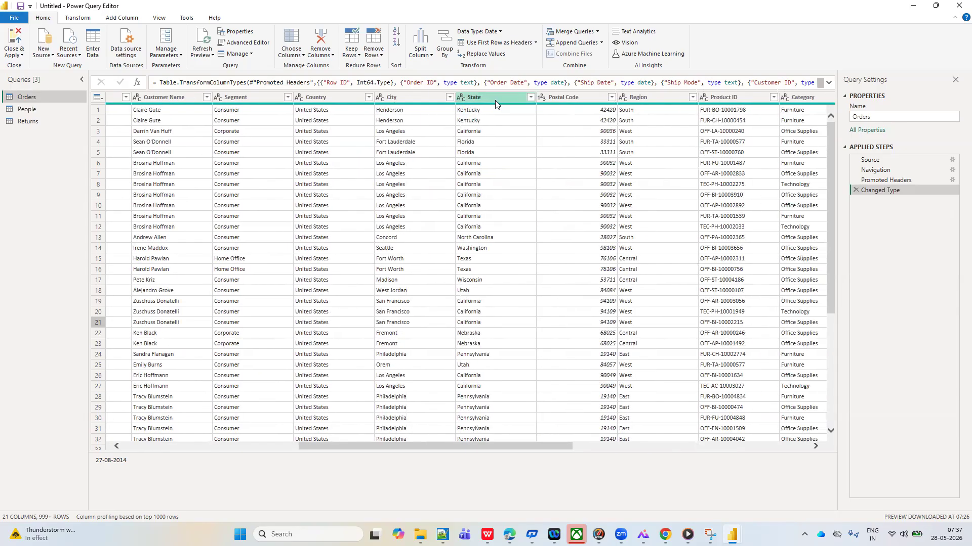
scroll(316, 199, left, 8)
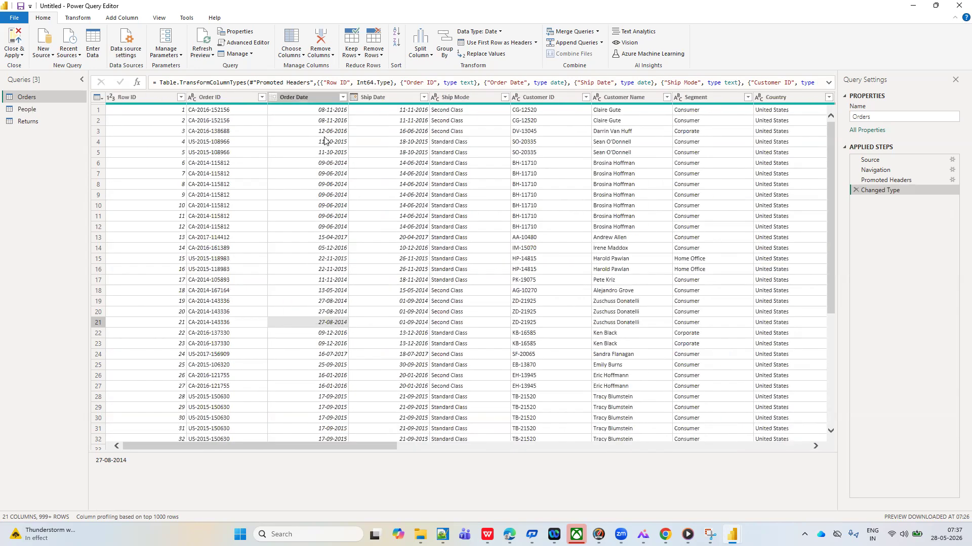
Jump to the State column of the Orders table with Go to Column
click(302, 57)
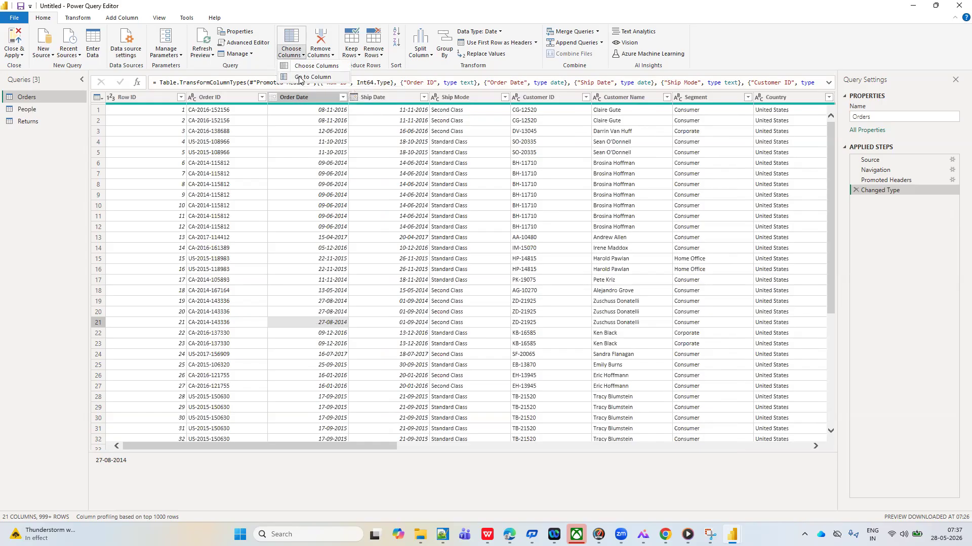
click(300, 78)
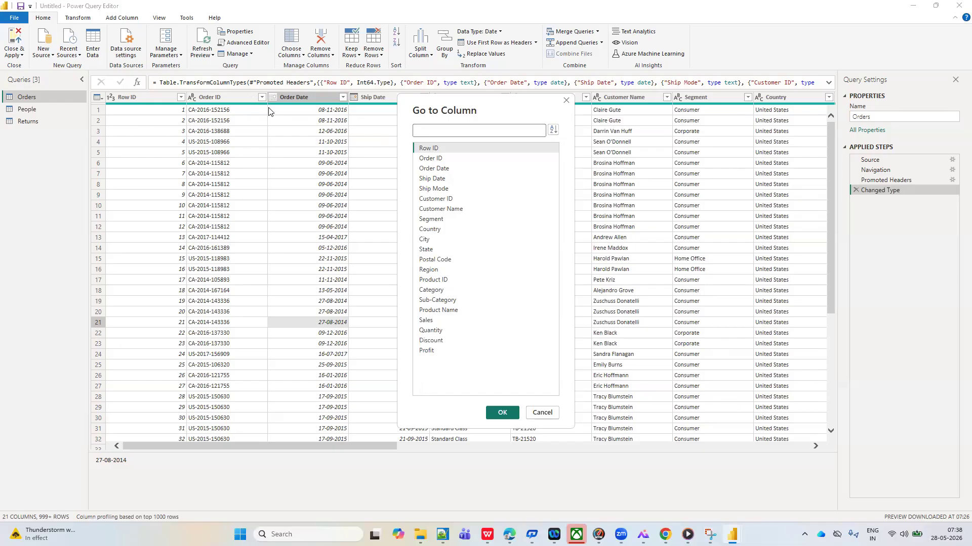
click(431, 251)
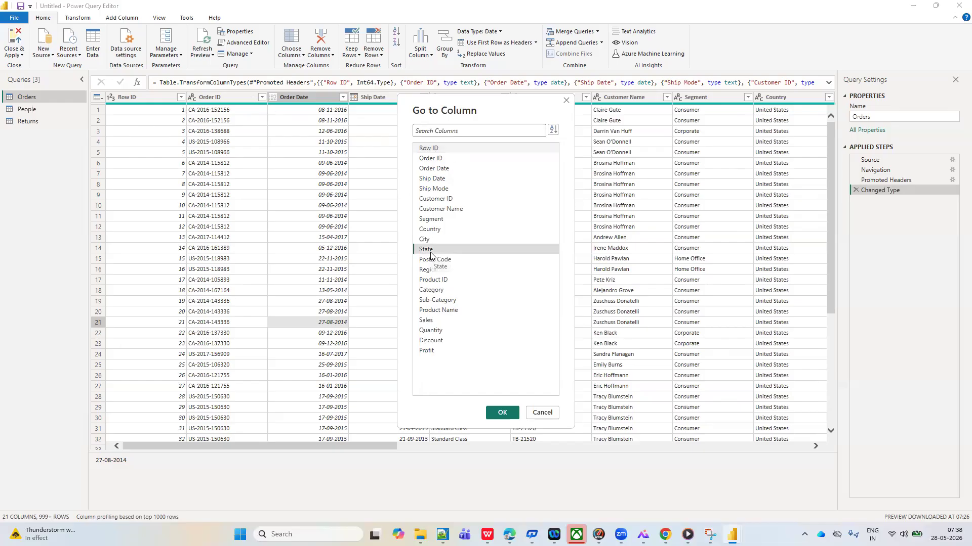
click(503, 413)
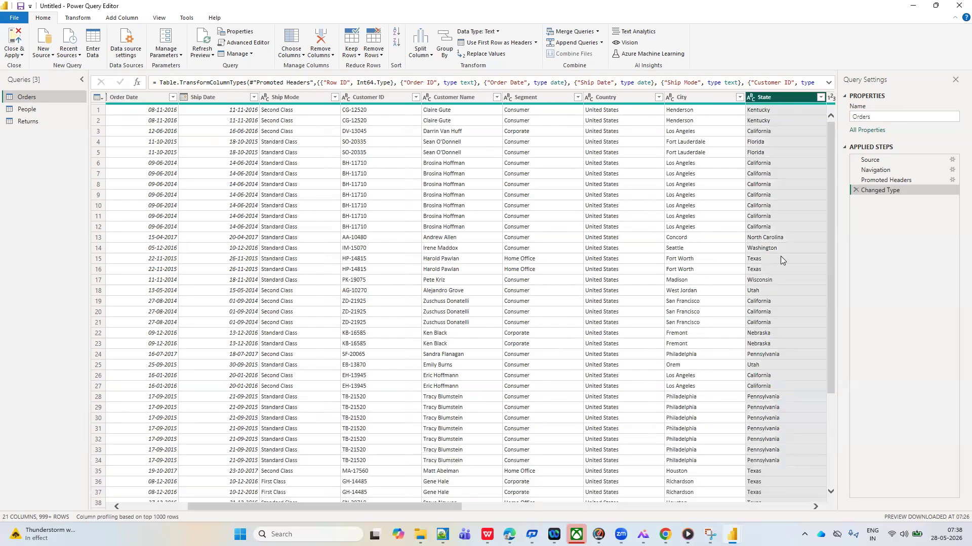
Jump to the Region column of the Orders table with Go to Column
click(303, 55)
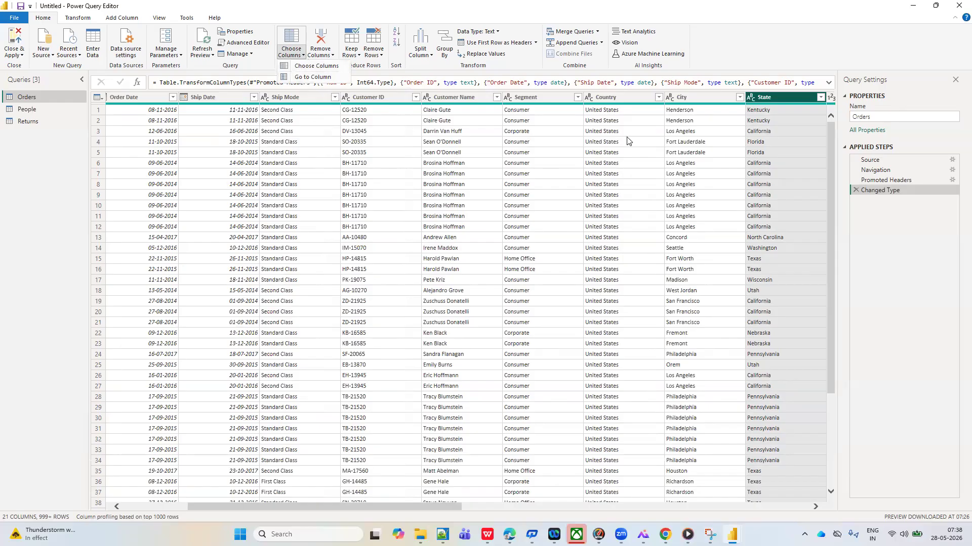
click(313, 76)
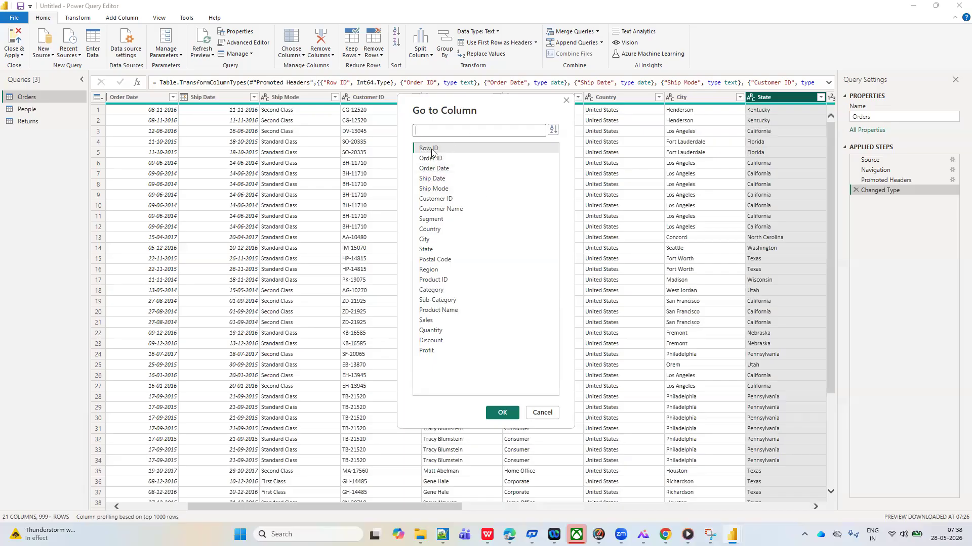
click(429, 269)
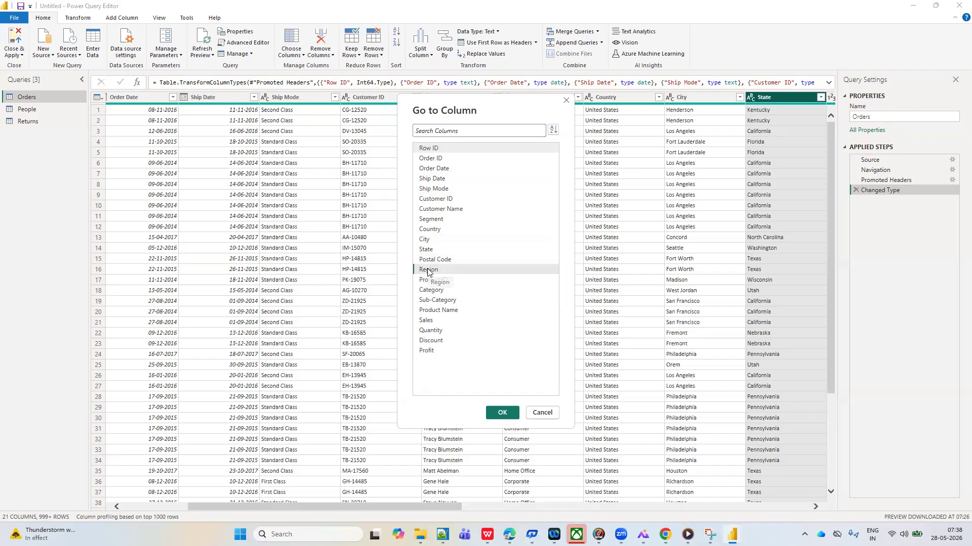
click(498, 412)
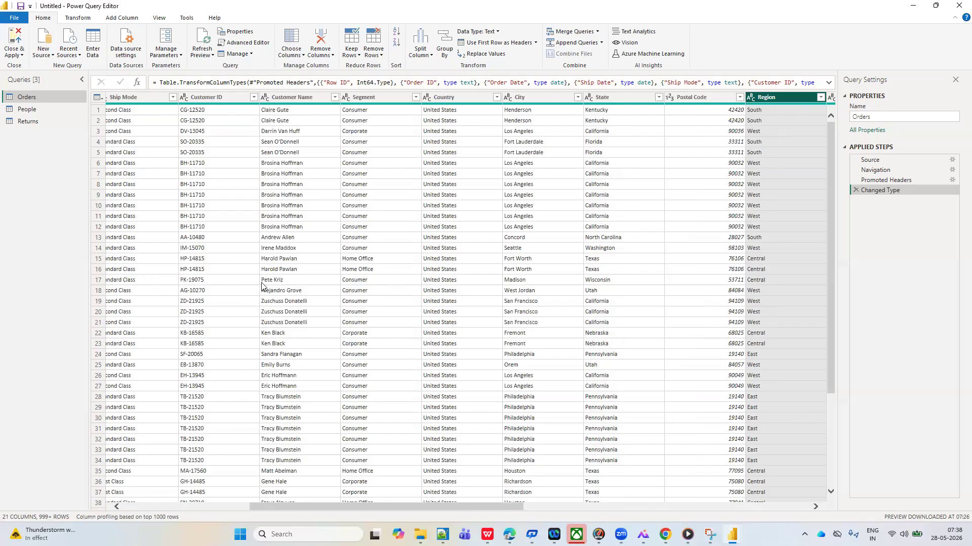
Jump to the Region column with Go to Column, starting from the last columns of the Orders table
scroll(256, 253, left, 6)
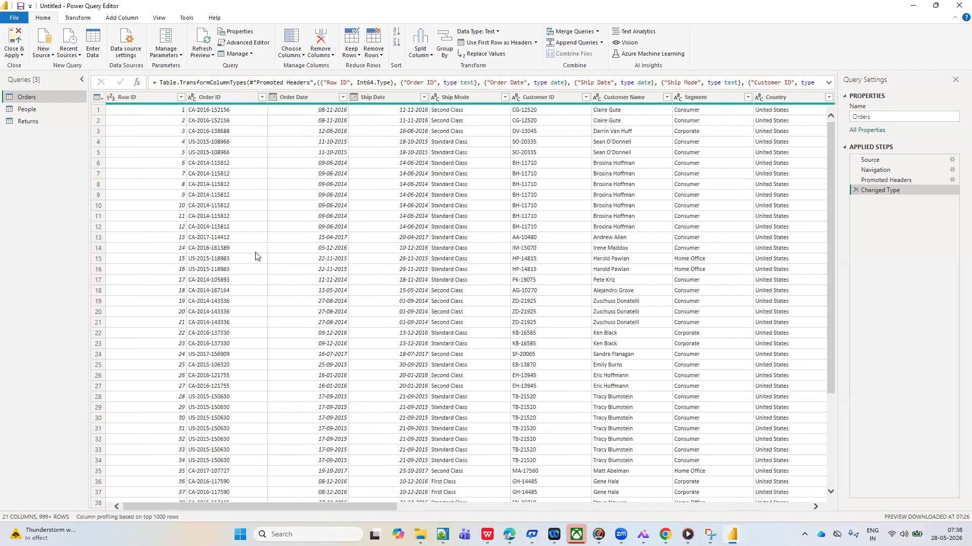
scroll(255, 257, right, 8)
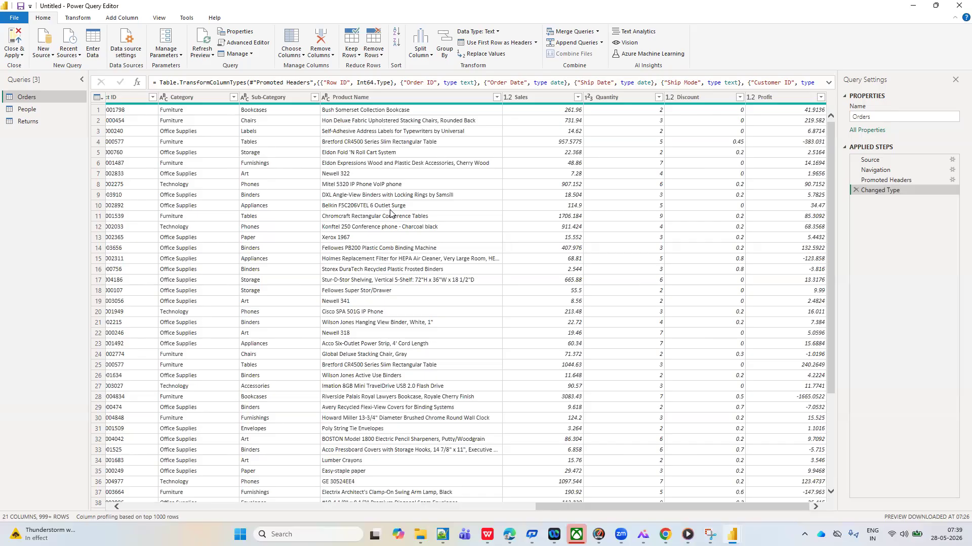
click(304, 56)
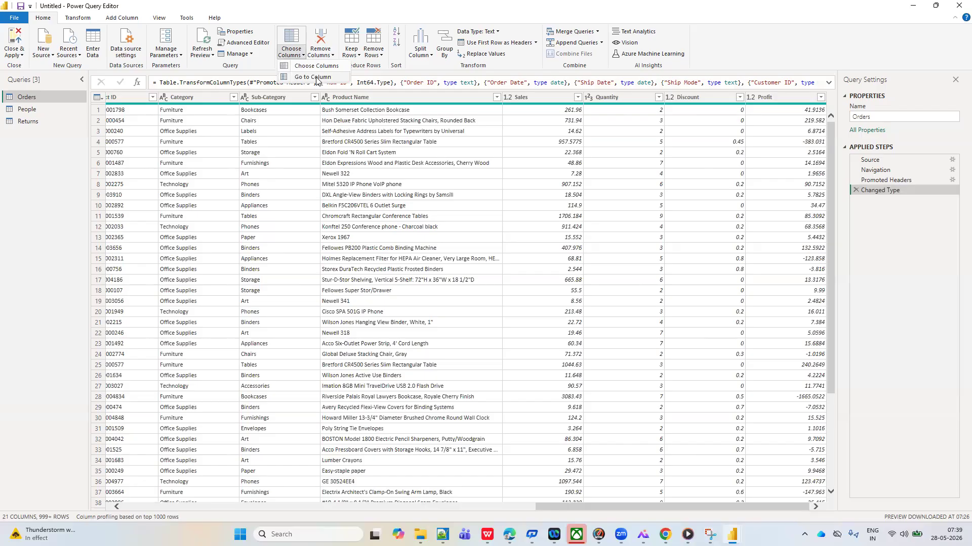
click(313, 77)
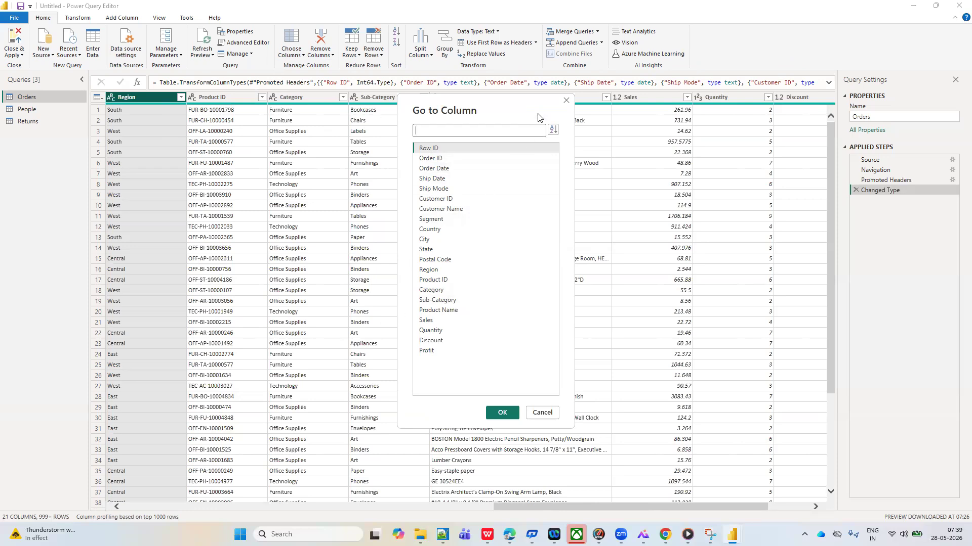
click(567, 101)
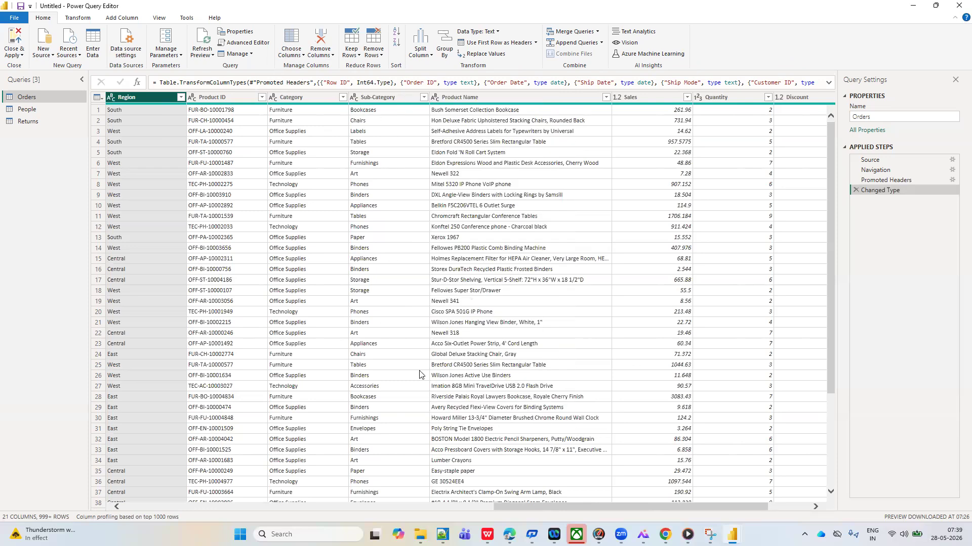
Sort the Go to Column list by Name and jump to the Region column of the Orders table
scroll(421, 375, left, 15)
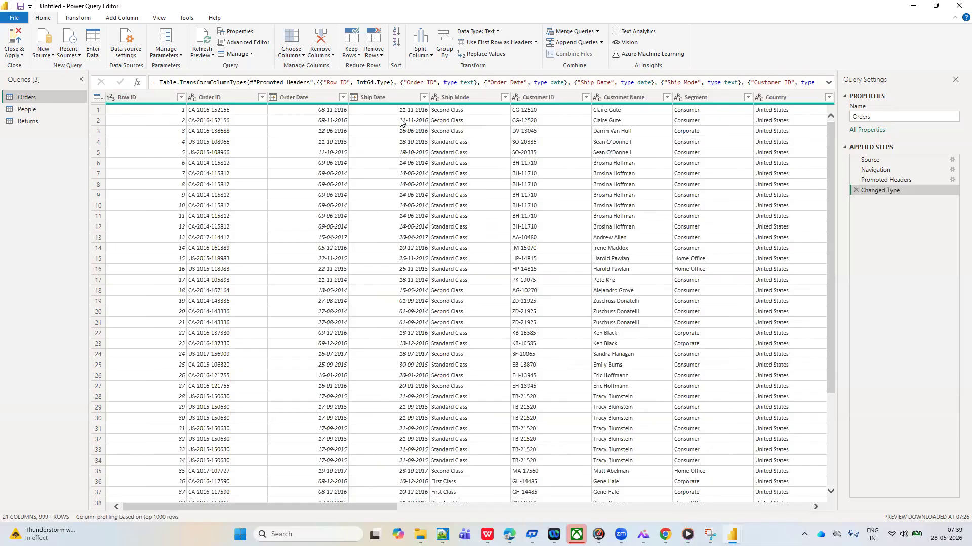
click(304, 56)
click(316, 78)
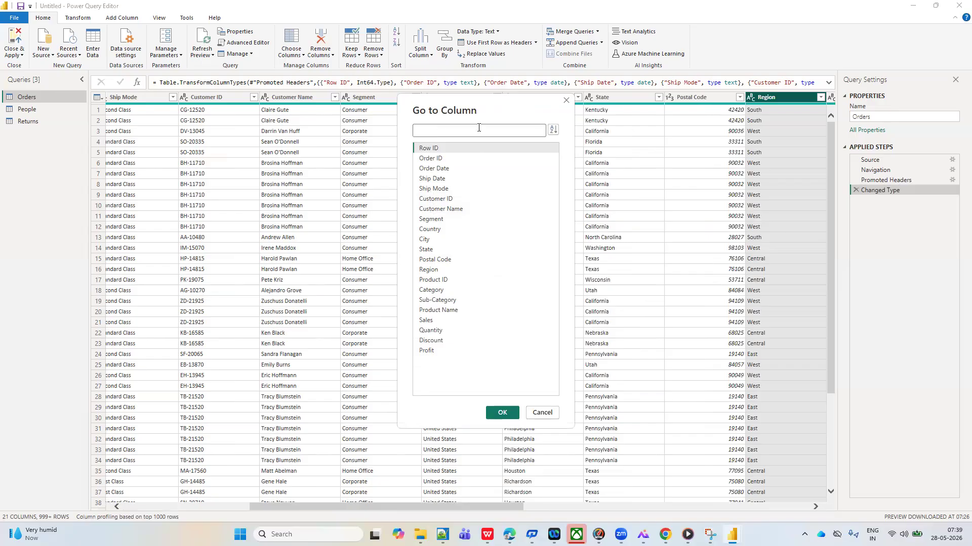
click(553, 131)
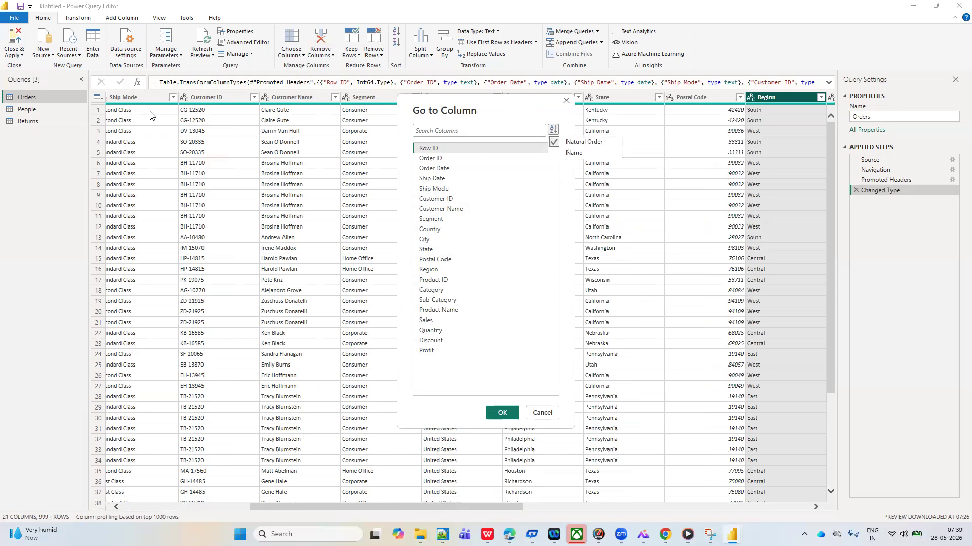
click(574, 153)
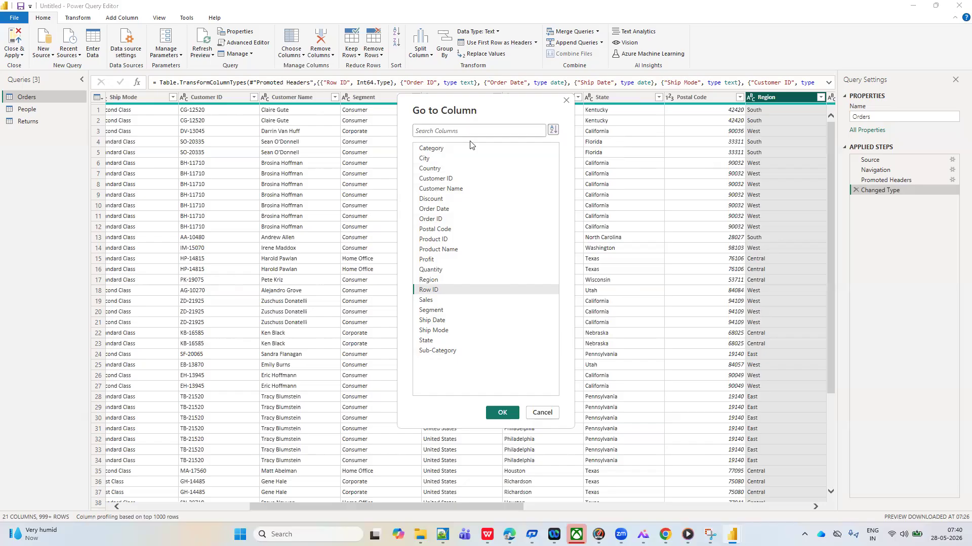
click(424, 282)
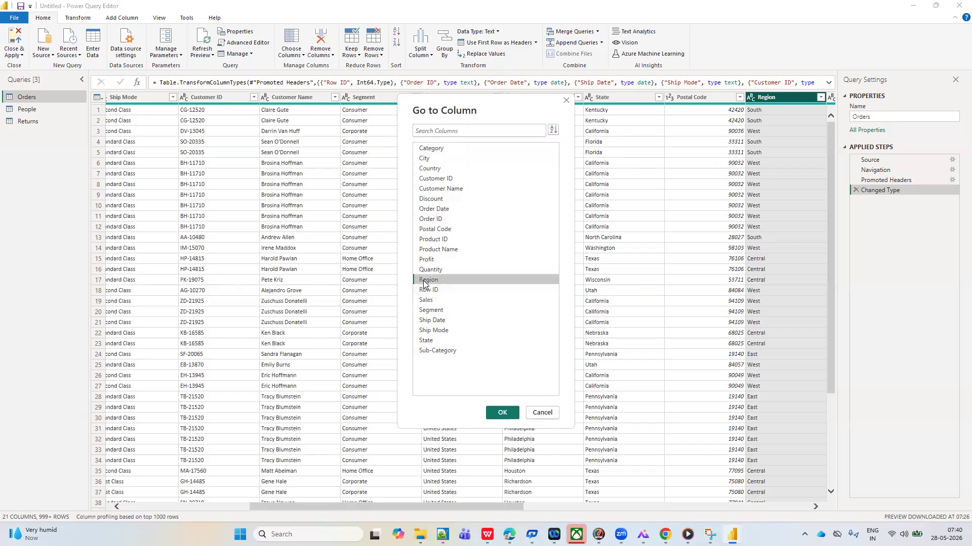
click(499, 414)
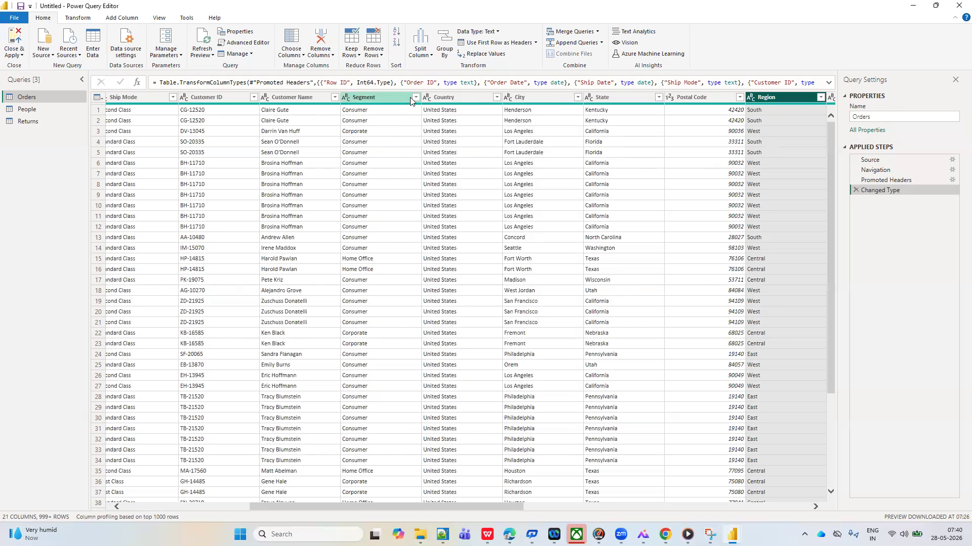
Jump to the Ship Mode column of the Orders table with the Go to Column list sorted by Name
click(303, 56)
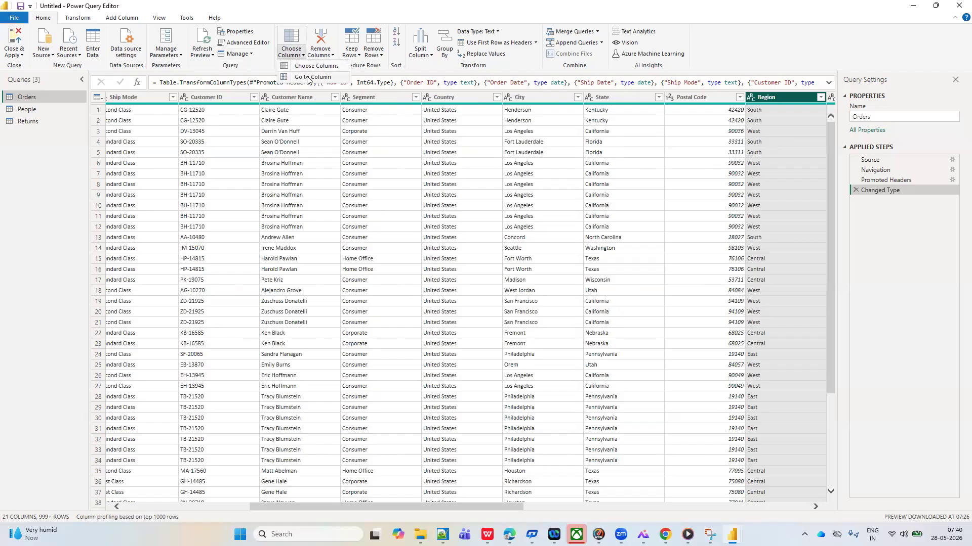
click(307, 78)
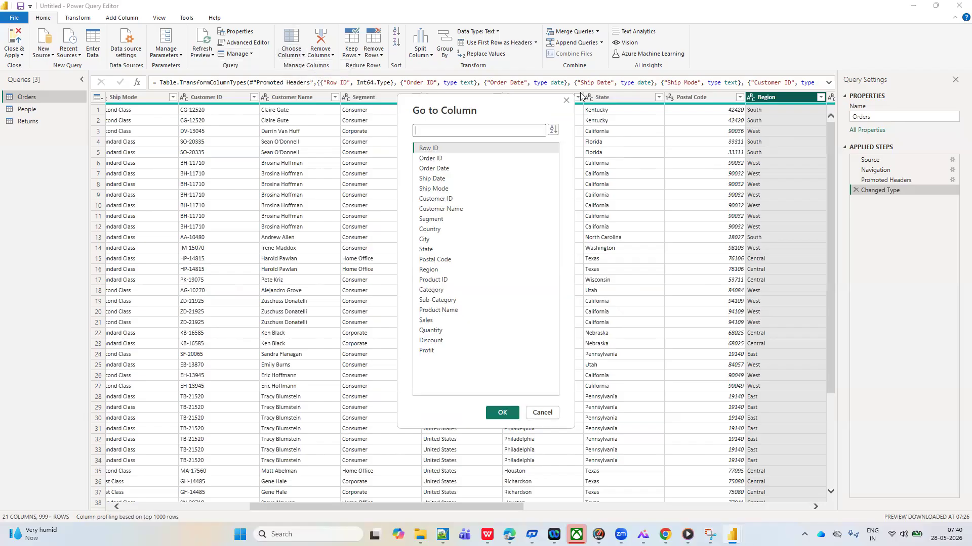
click(553, 132)
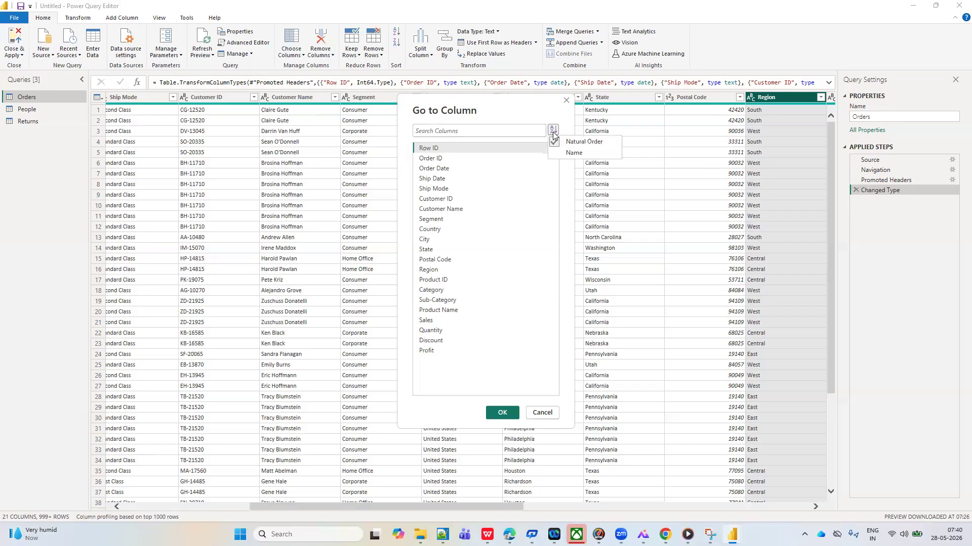
click(573, 153)
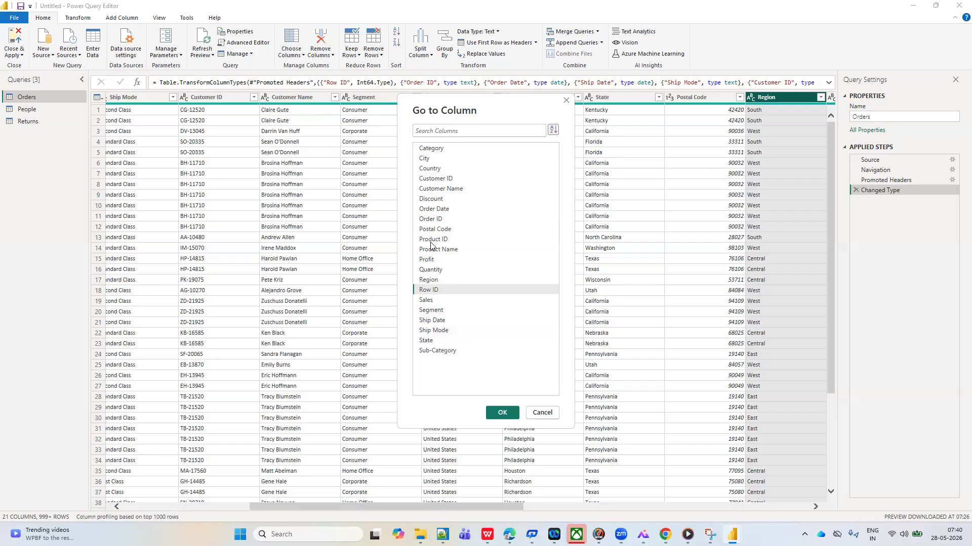
click(433, 331)
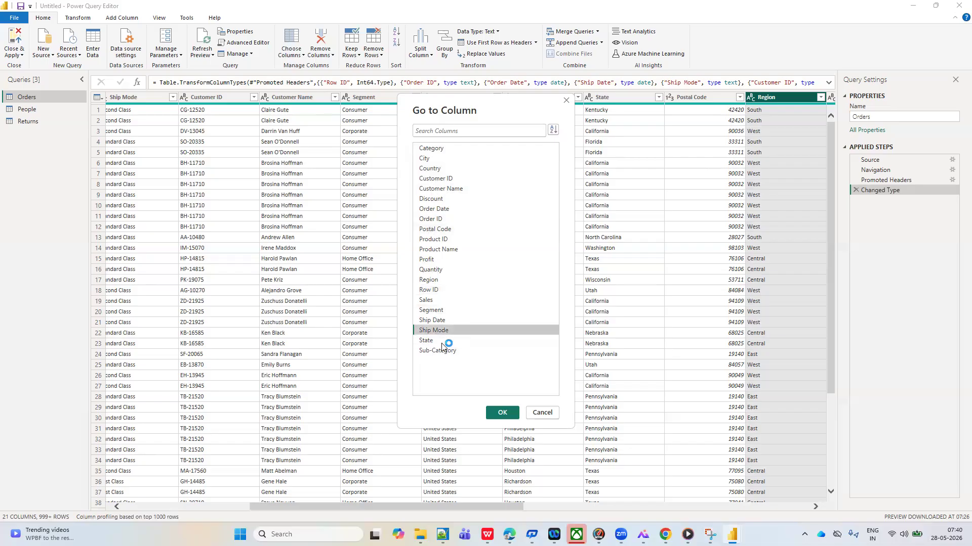
click(507, 415)
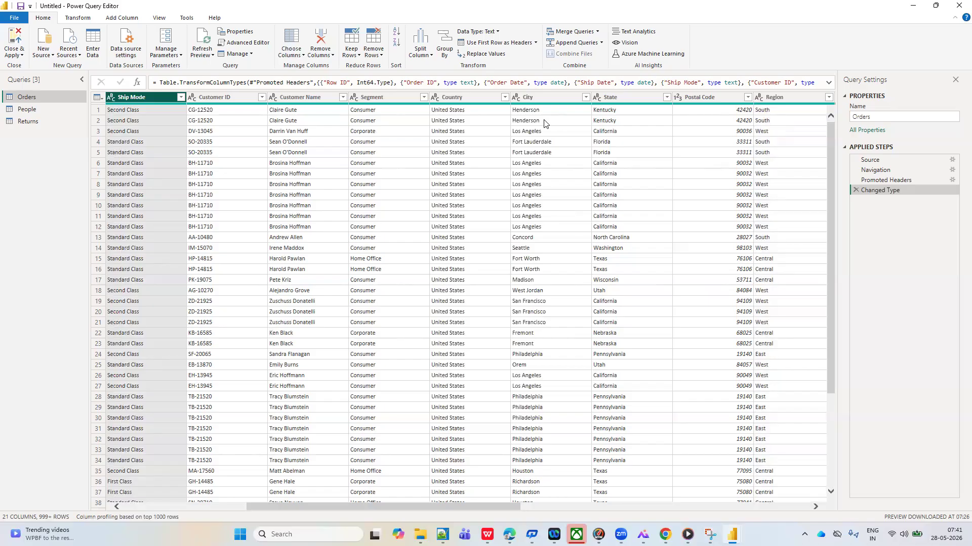
Search for Sales in Go to Column and jump to the Sales column of the Orders table
click(305, 58)
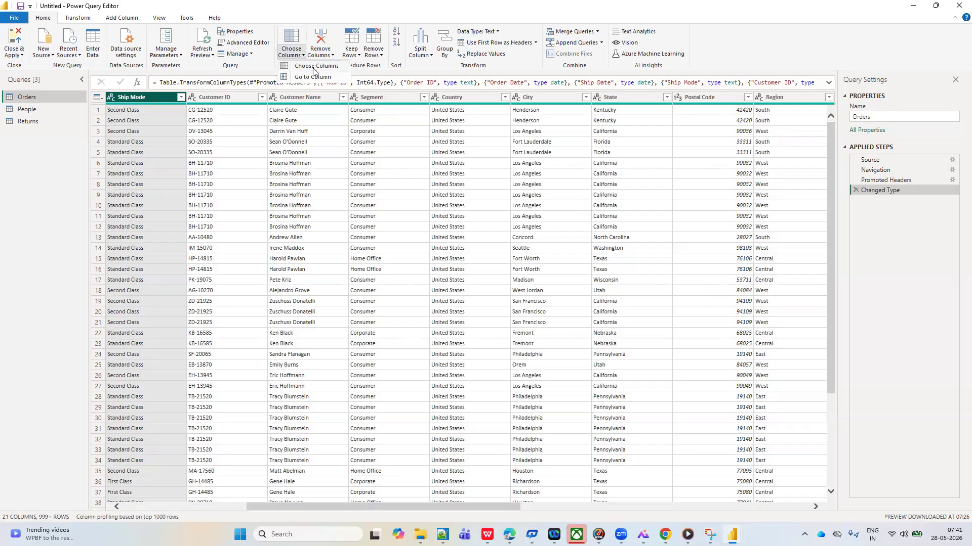
click(327, 78)
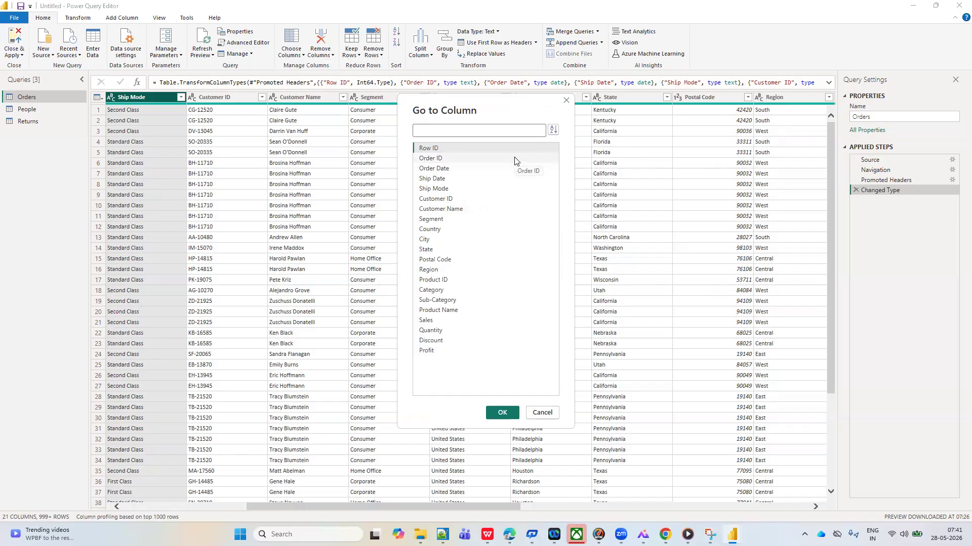
click(489, 129)
text(Sales)
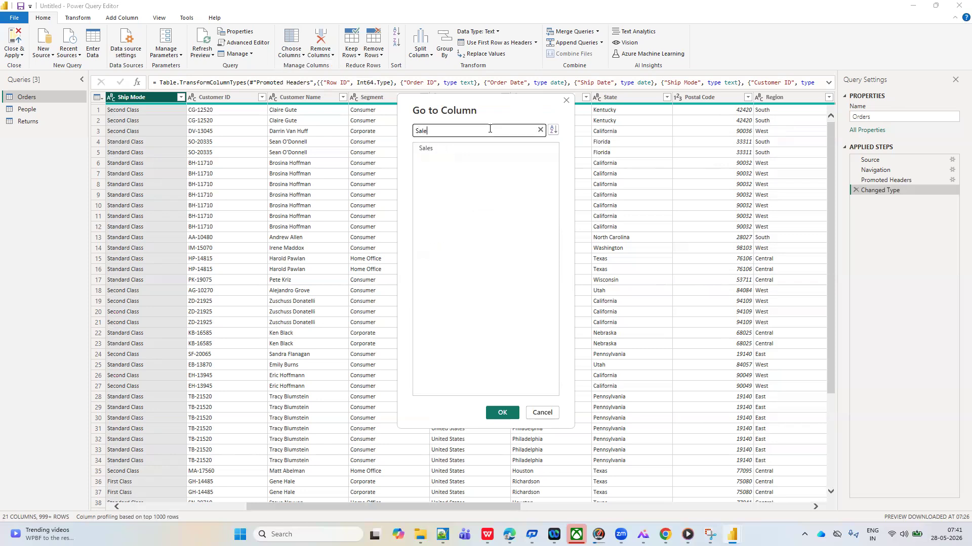
click(429, 149)
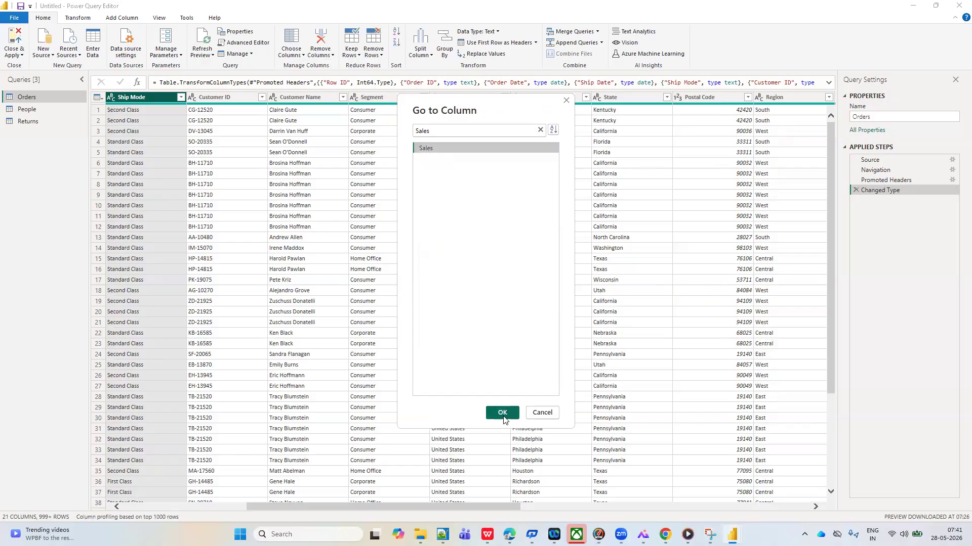
click(503, 413)
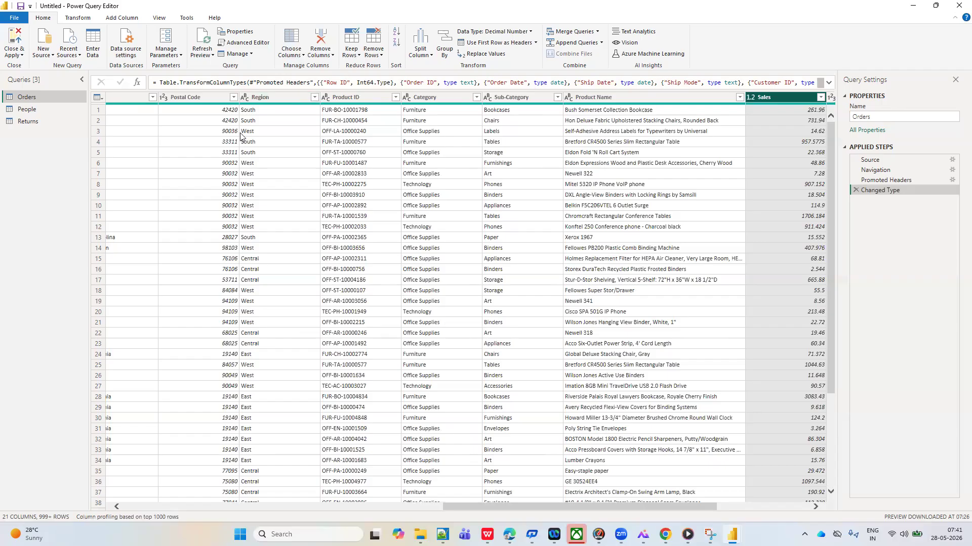
Remove the Row ID, Order ID and Sales columns from Orders, and delete the applied step this adds
click(333, 56)
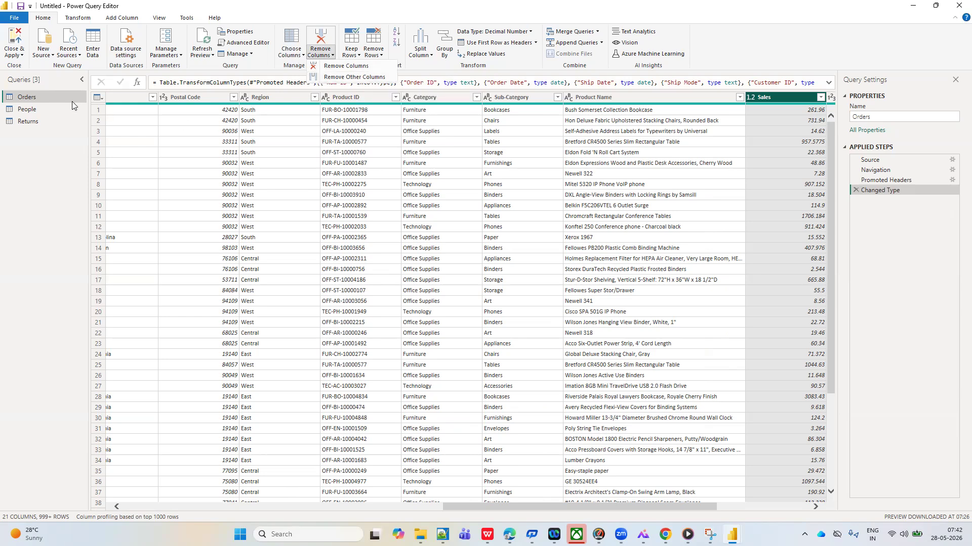
click(55, 96)
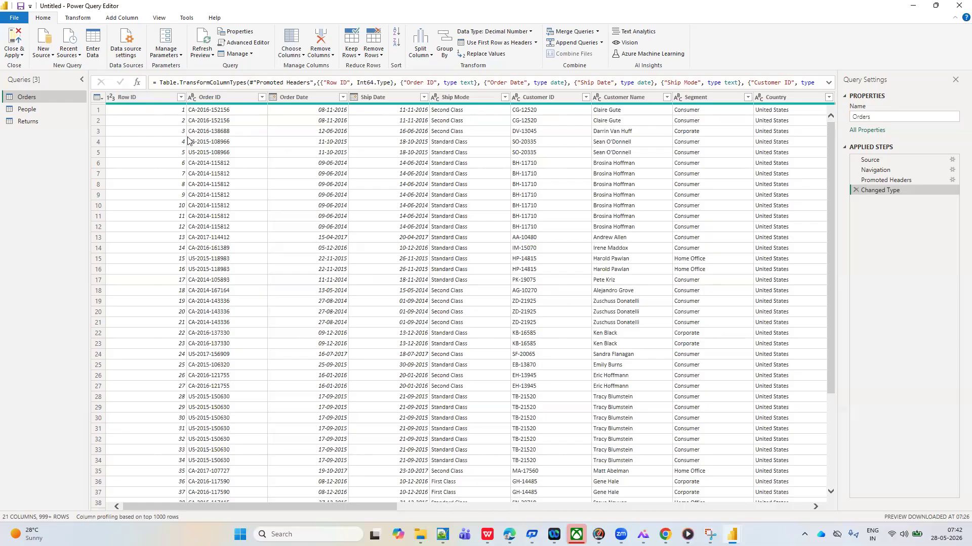
click(139, 97)
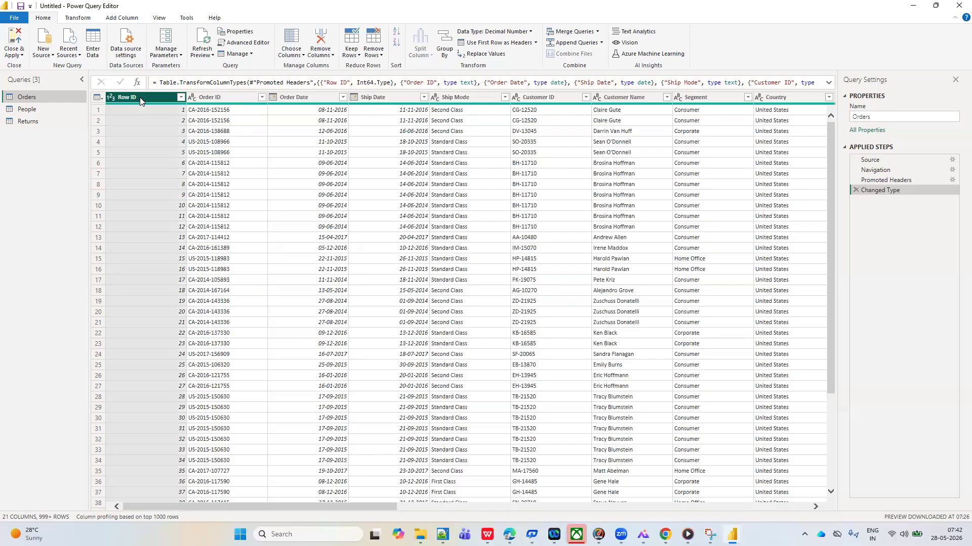
ctrl+click(202, 99)
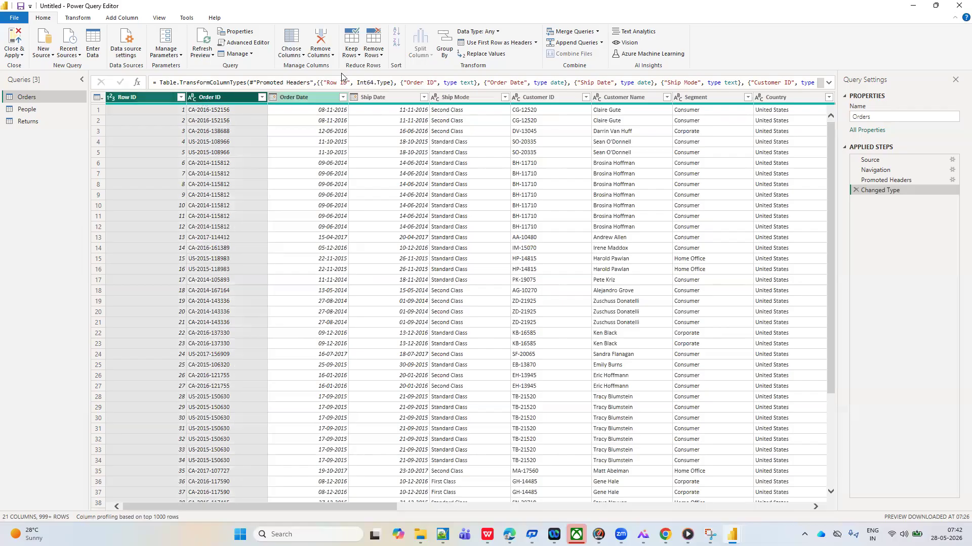
click(380, 58)
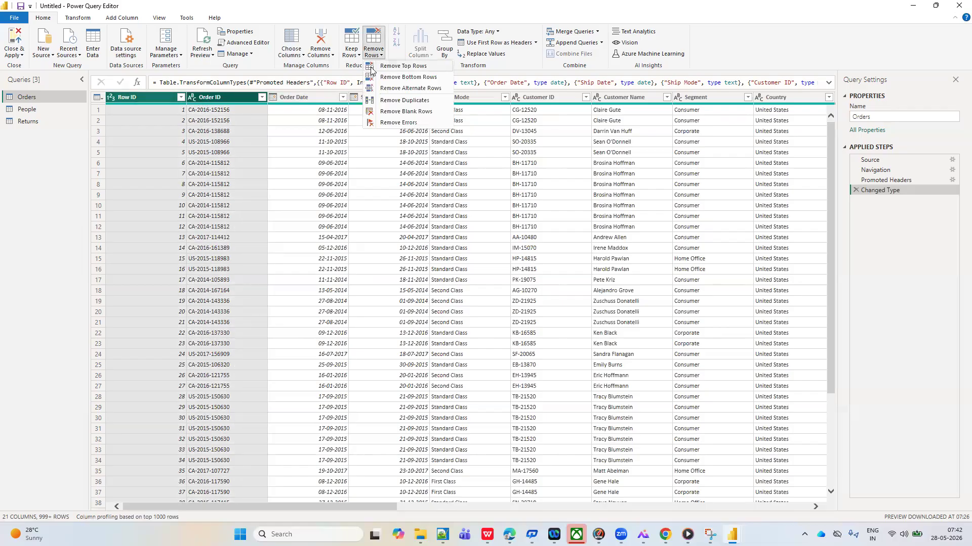
click(333, 57)
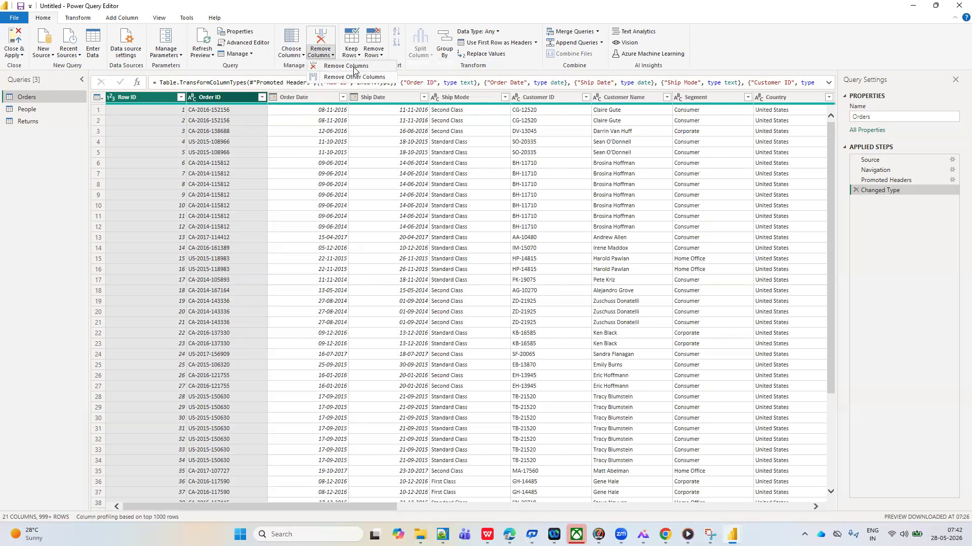
click(353, 70)
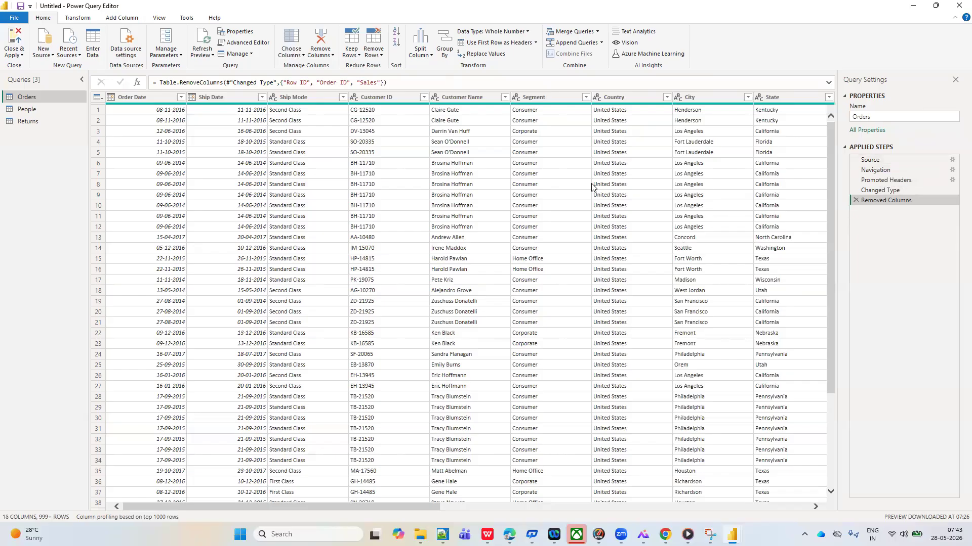
click(855, 201)
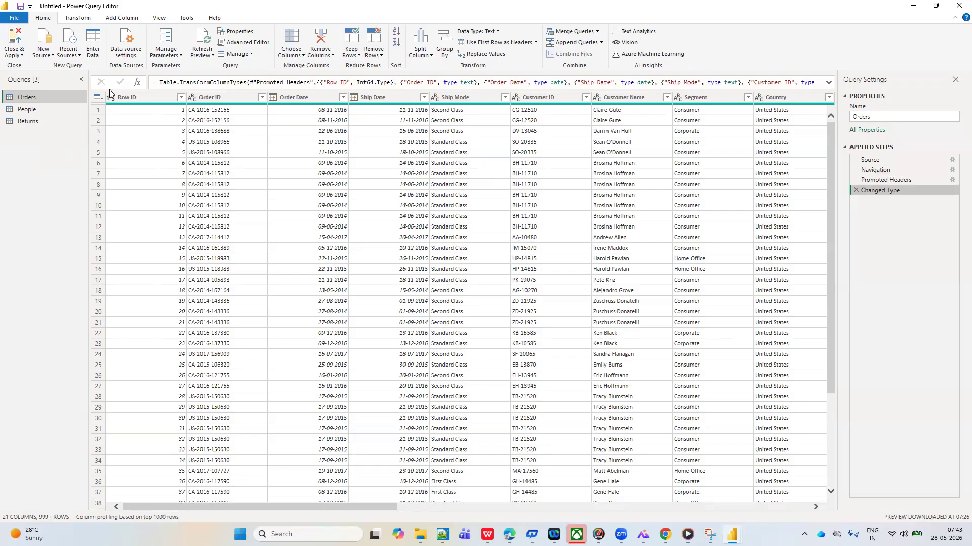
Remove all Orders columns other than Sub-Category, Row ID, Order ID and Order Date, and delete the applied step this adds
click(140, 95)
ctrl+click(205, 98)
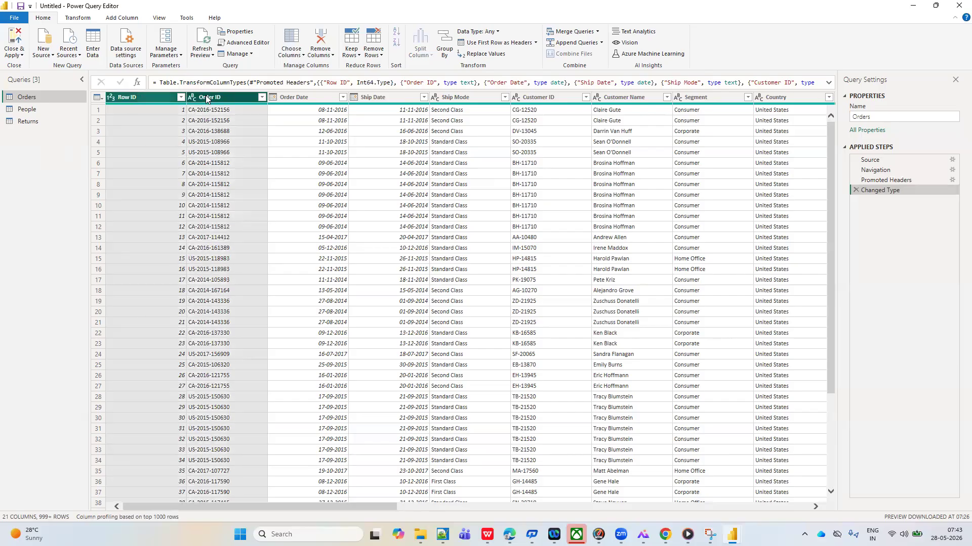
ctrl+click(292, 97)
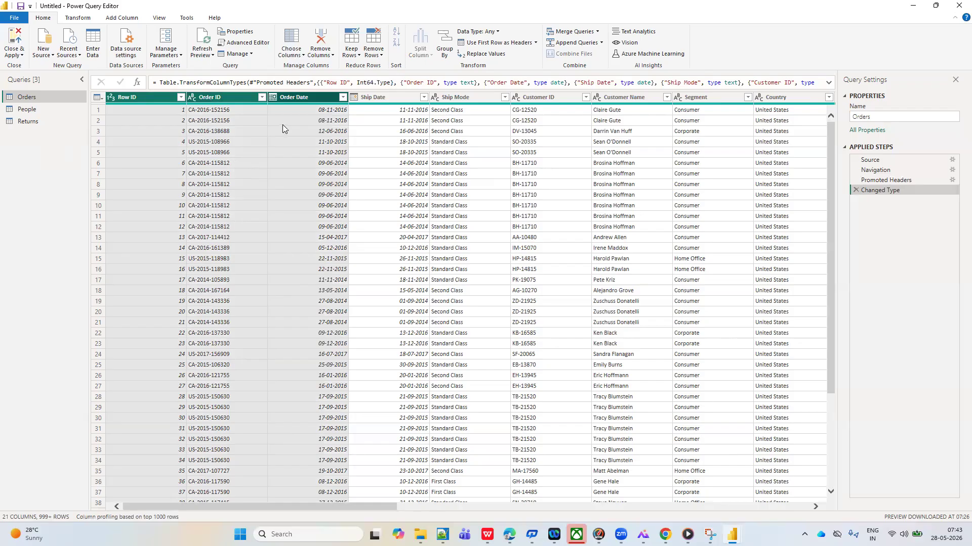
click(332, 55)
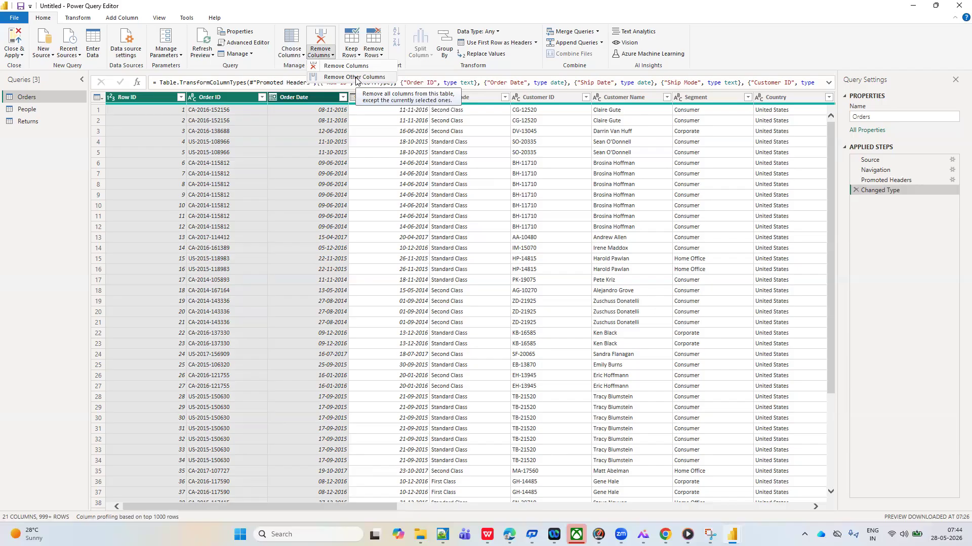
click(356, 77)
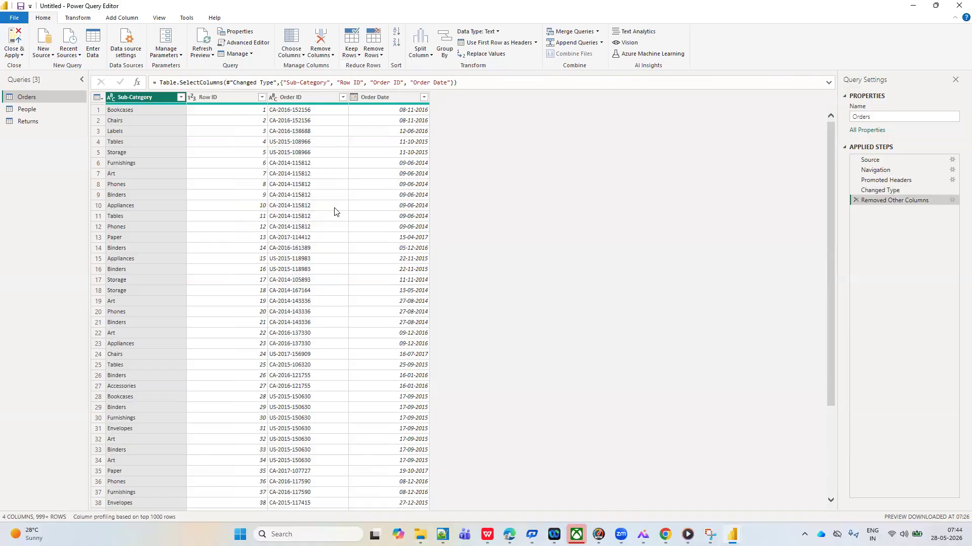
click(856, 201)
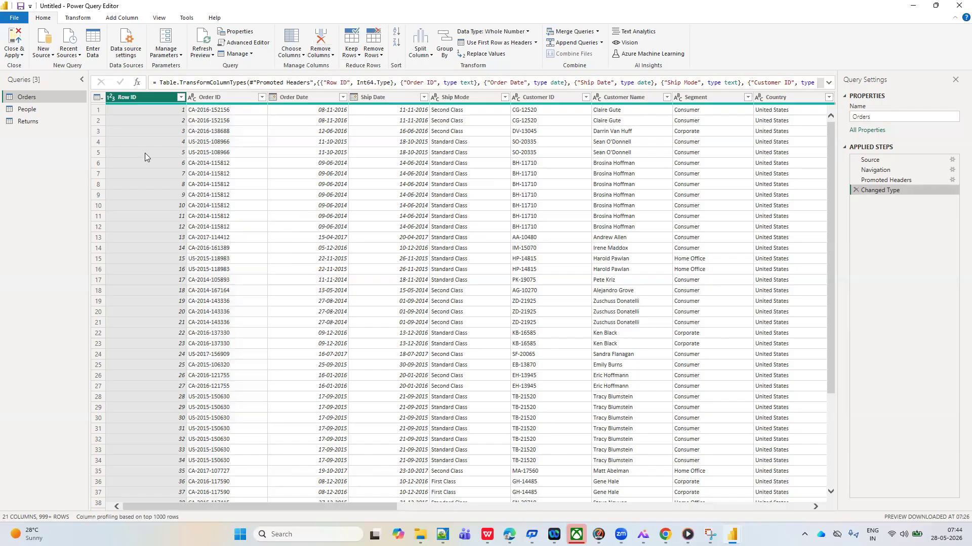
Remove all Orders columns other than Row ID, Order ID and Order Date, and delete the applied step this adds
ctrl+click(209, 97)
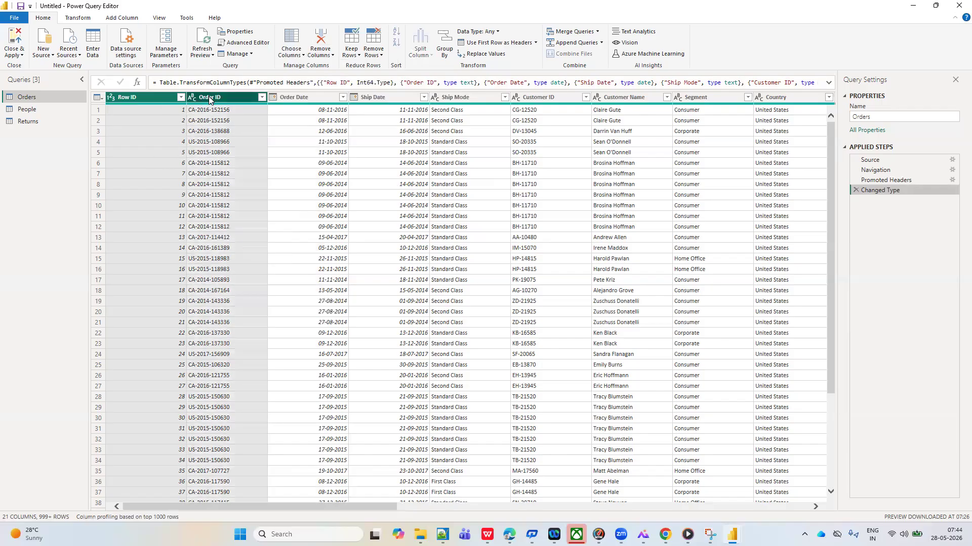
ctrl+click(302, 97)
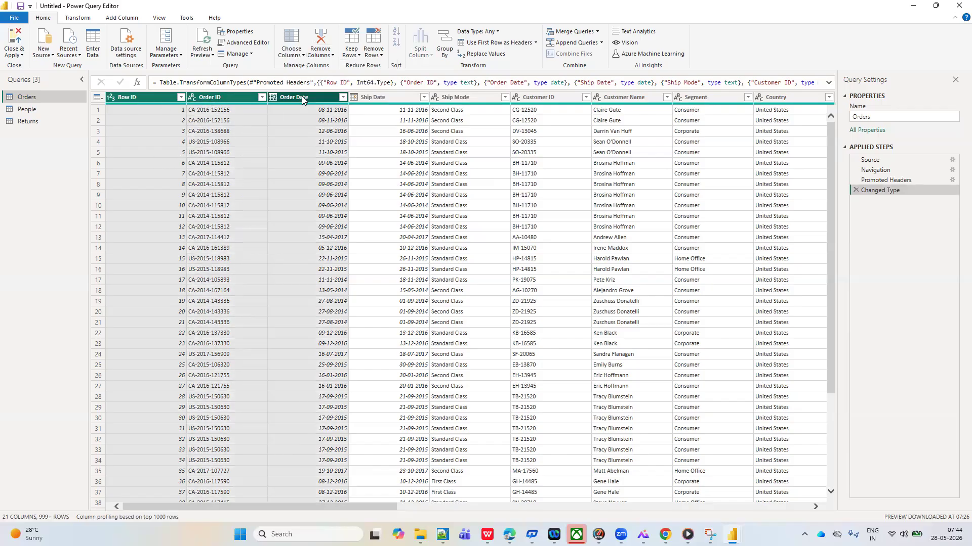
click(332, 54)
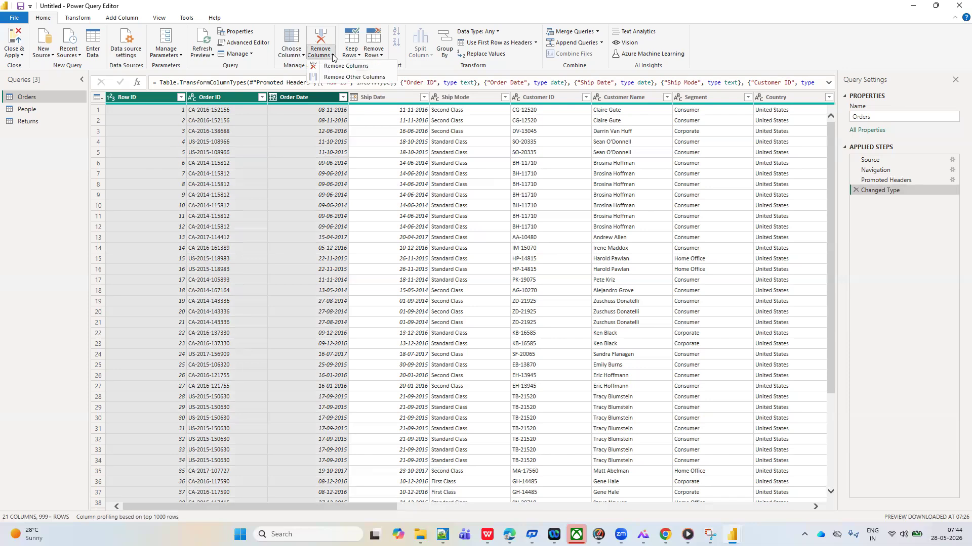
click(350, 78)
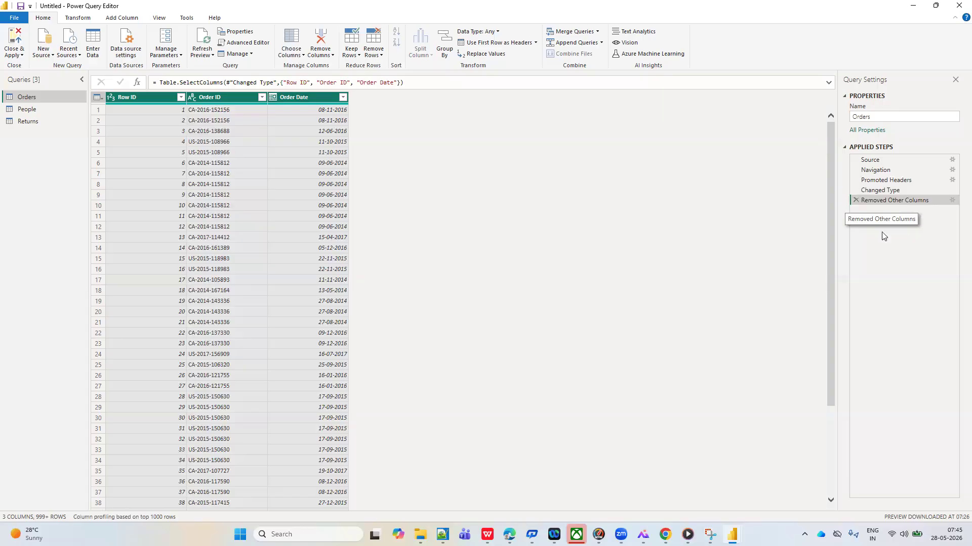
click(855, 200)
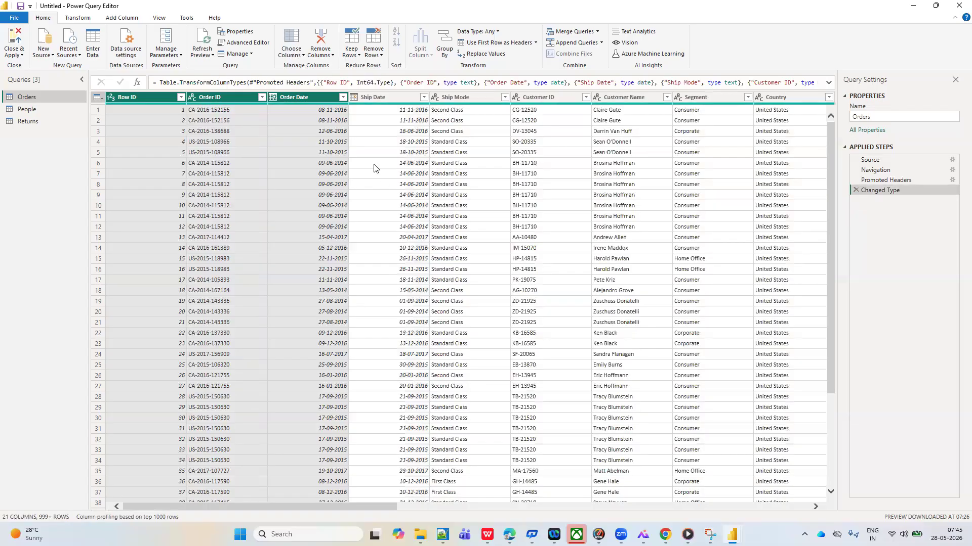
click(374, 167)
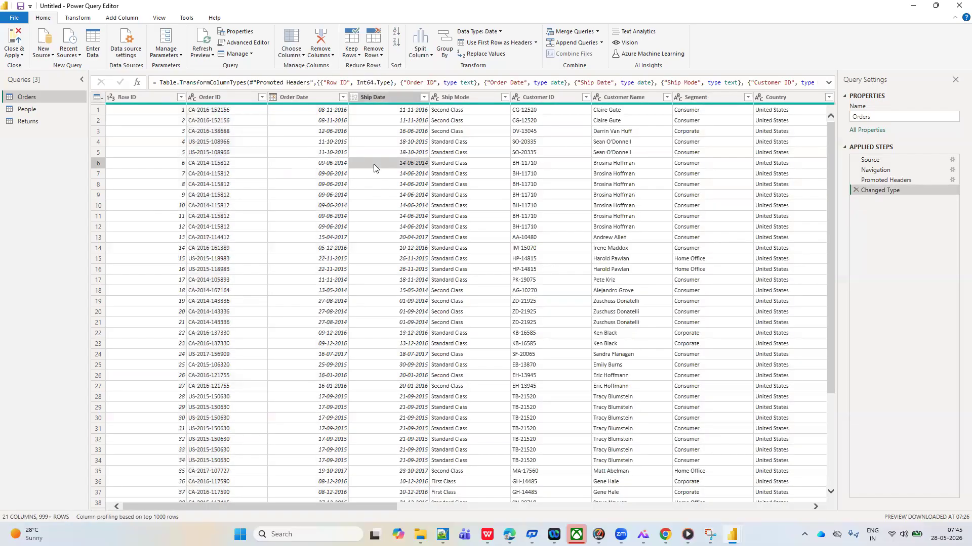
click(302, 55)
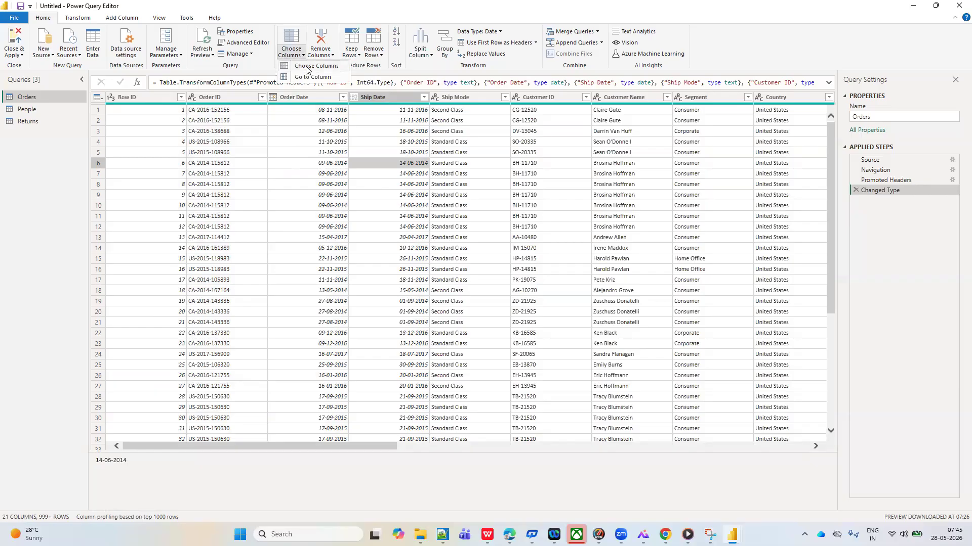
click(333, 56)
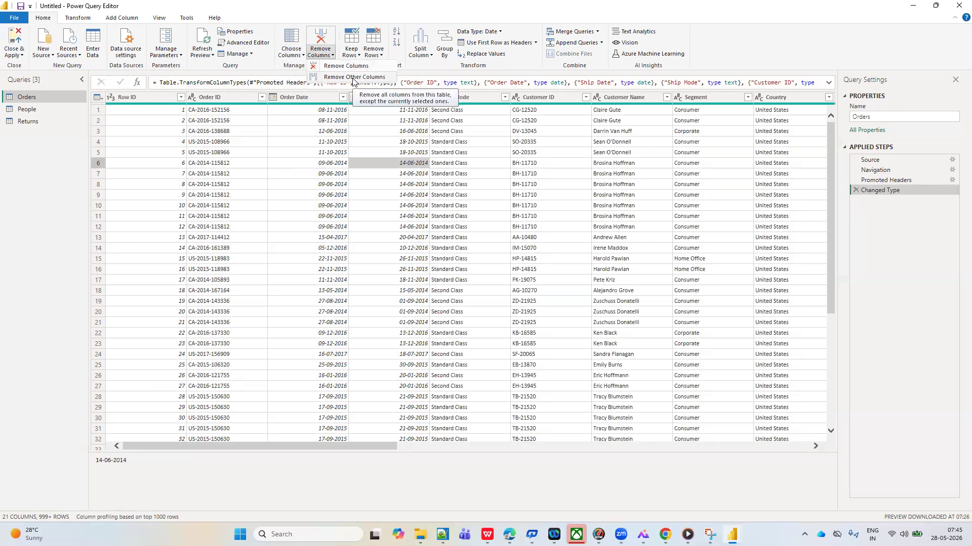
click(34, 97)
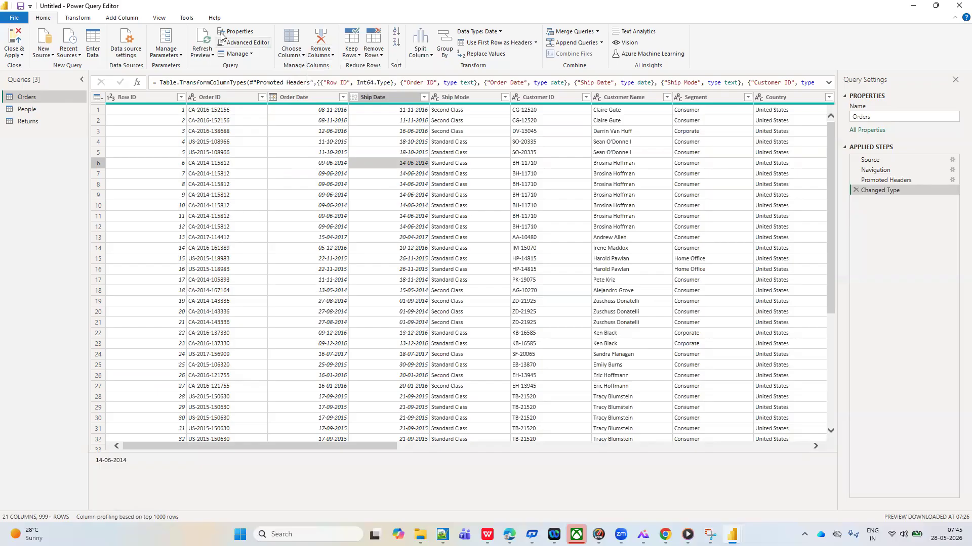
Refresh the data preview of the Orders query only
click(212, 56)
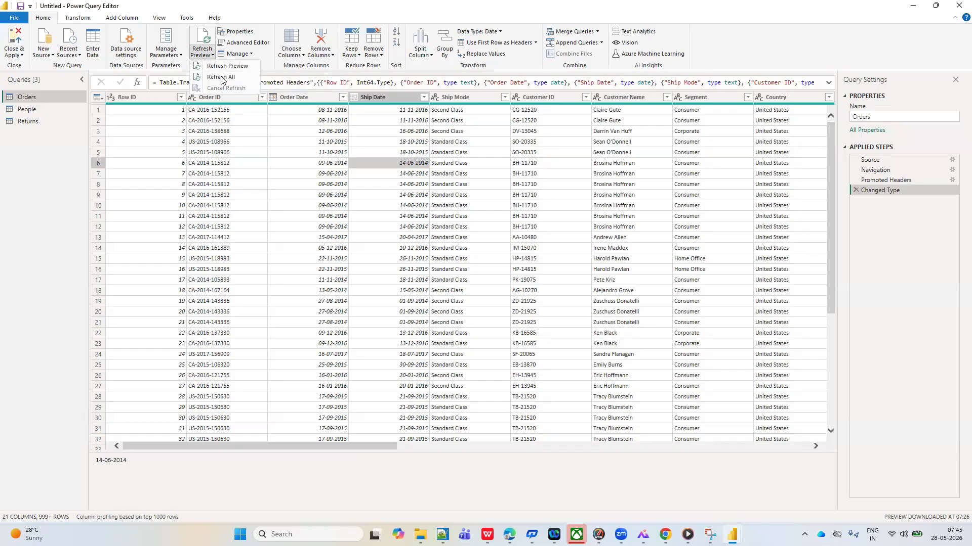
click(53, 95)
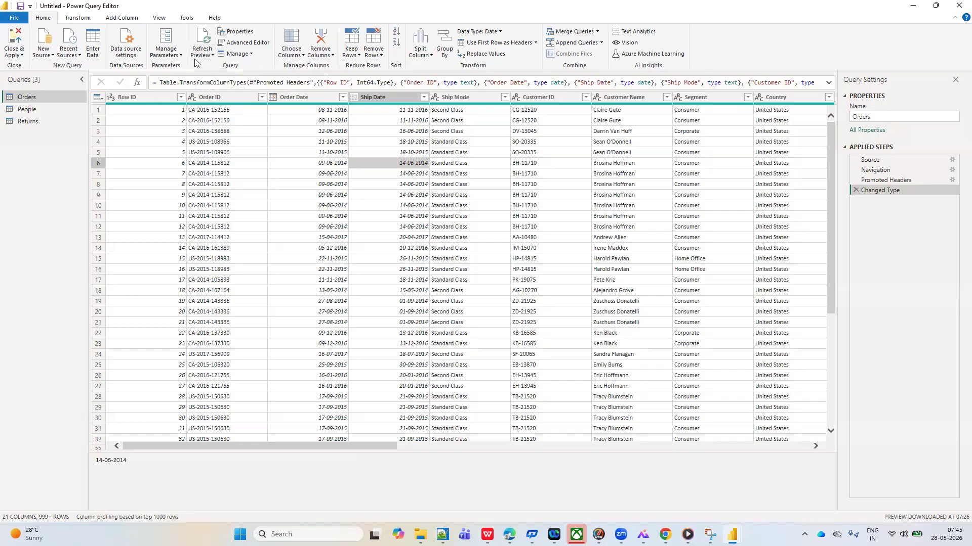
click(213, 57)
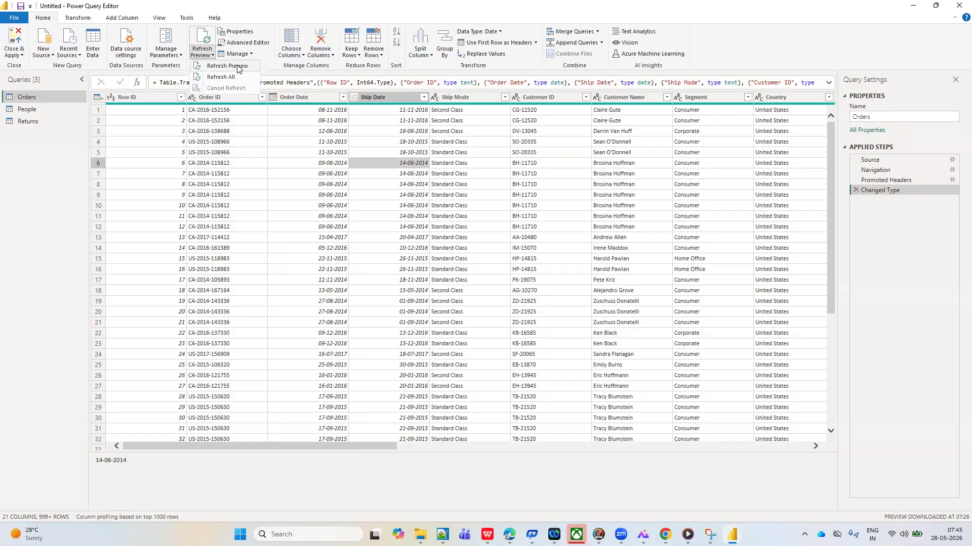
click(227, 65)
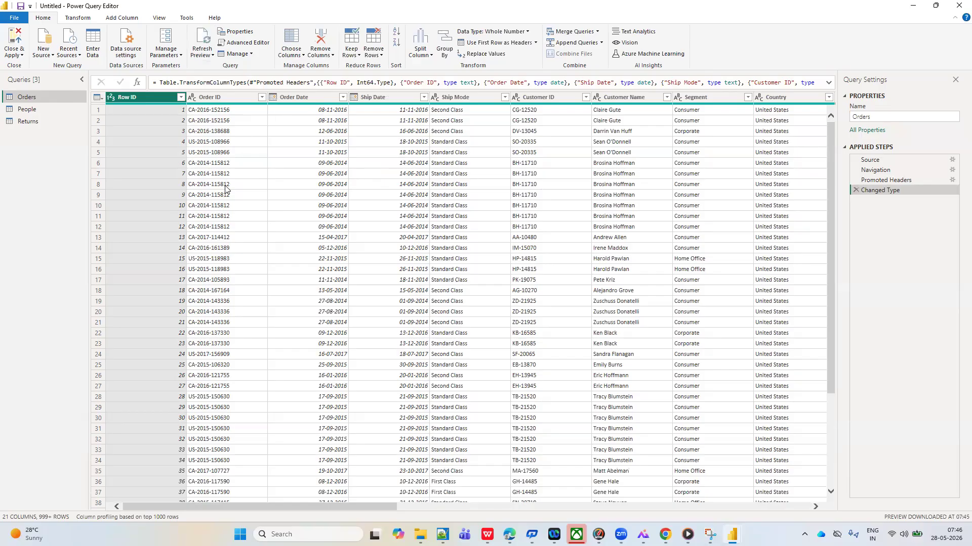
Look through the Order Date filter values down to the latest dates, and close the list without applying a filter
click(343, 97)
drag(337, 218, 336, 353)
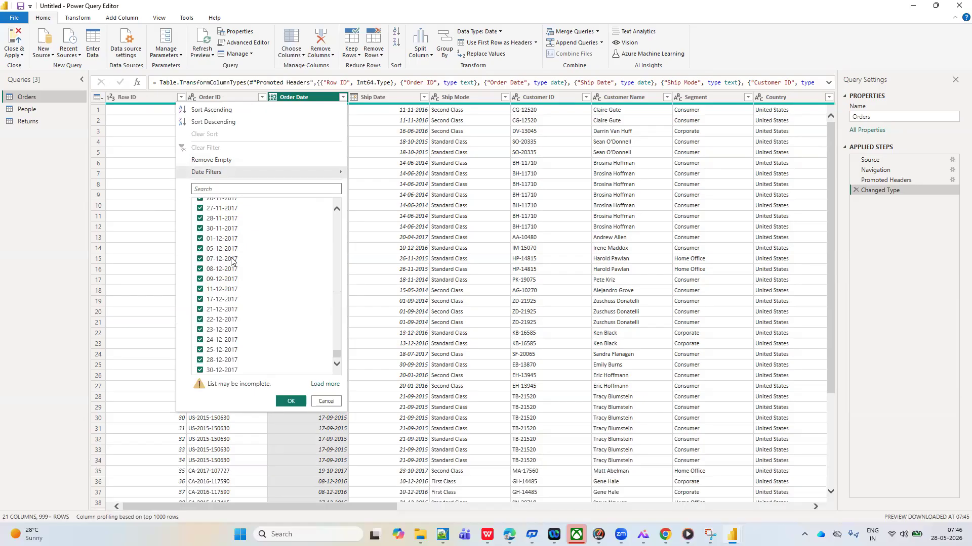
click(548, 195)
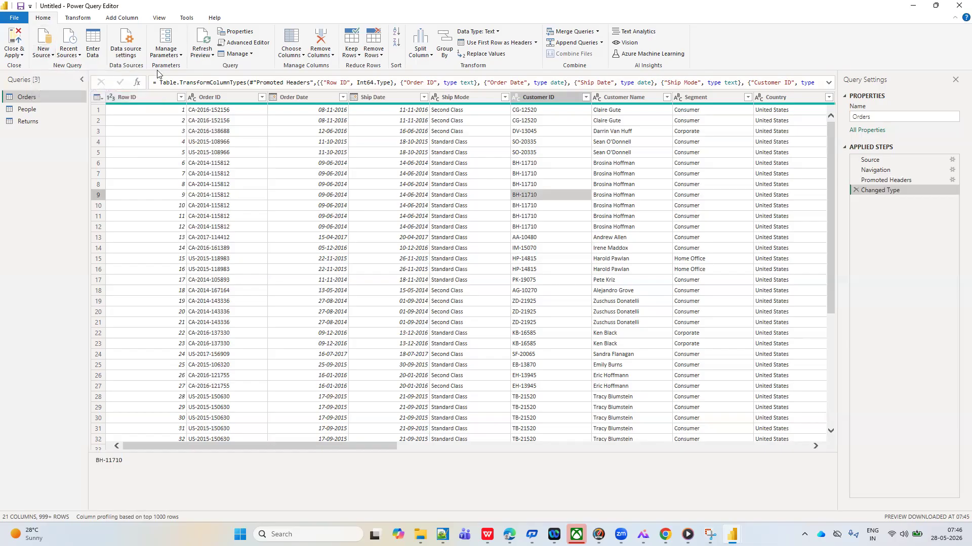
Refresh the previews of all queries in the file at once with Refresh All
click(213, 56)
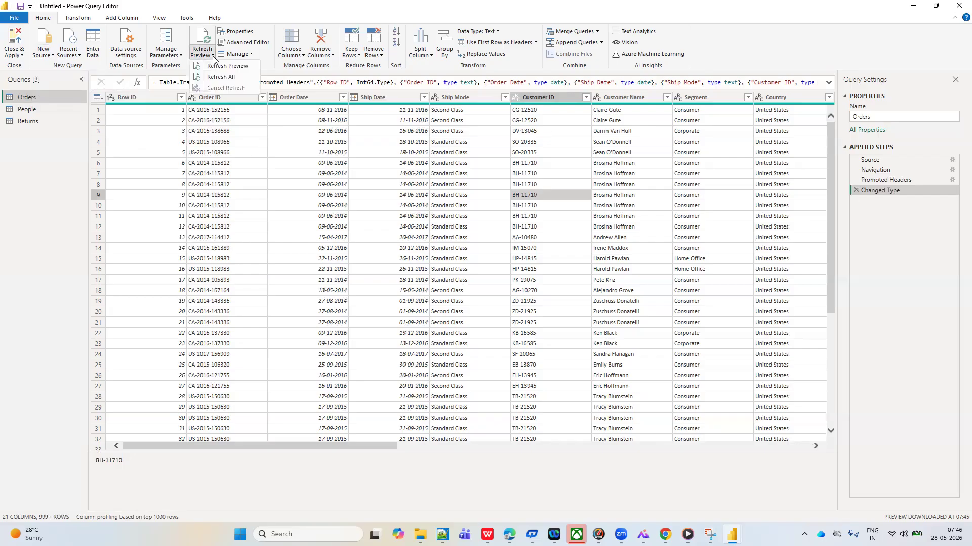
click(230, 77)
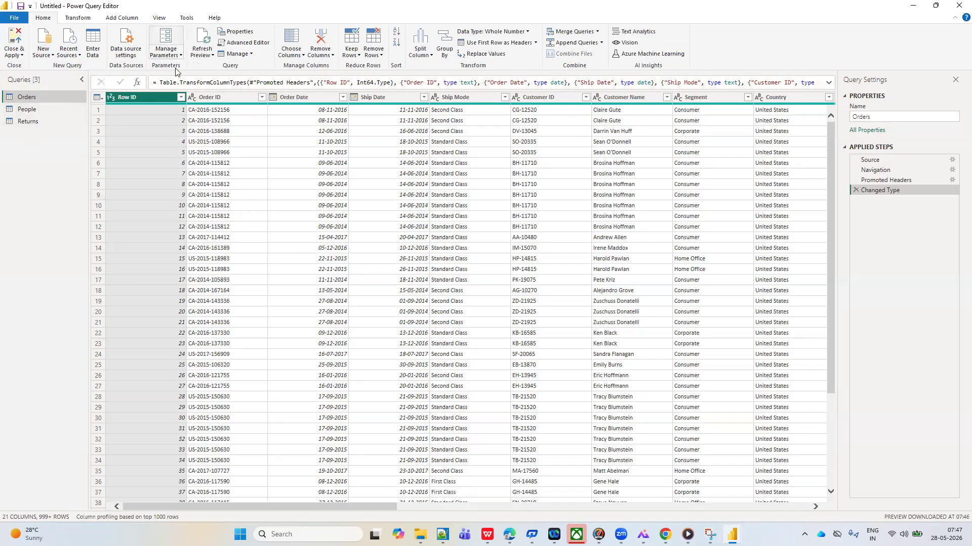
click(213, 55)
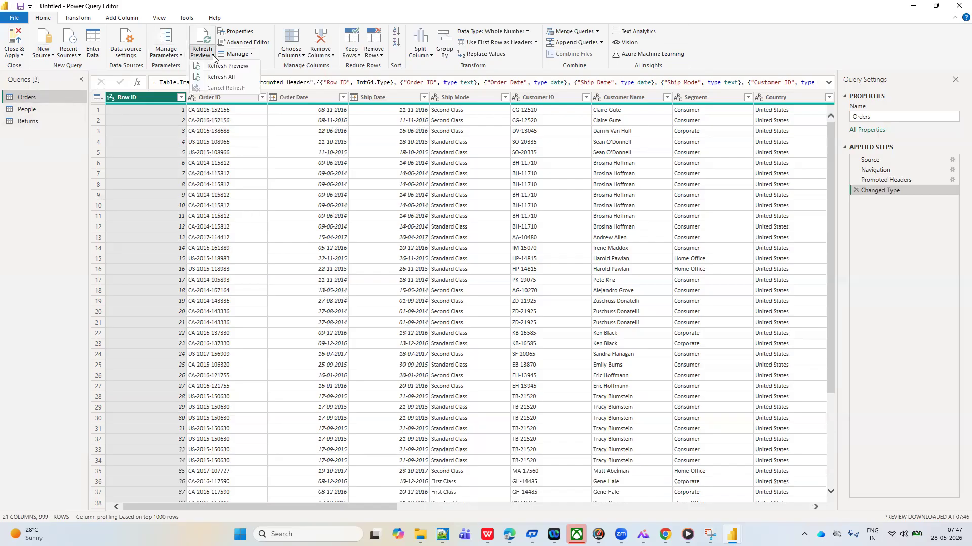
click(262, 145)
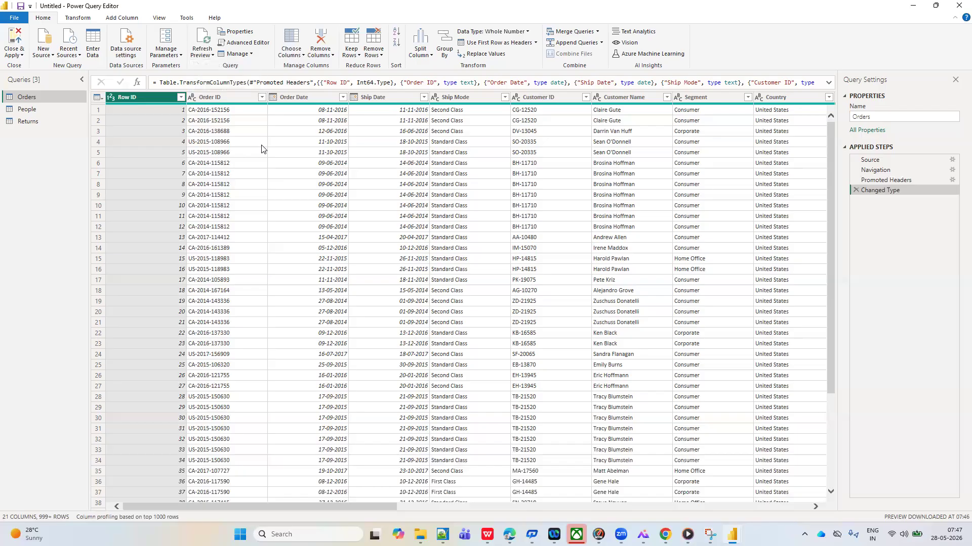
View the People and Returns queries and return to the Orders query
click(31, 109)
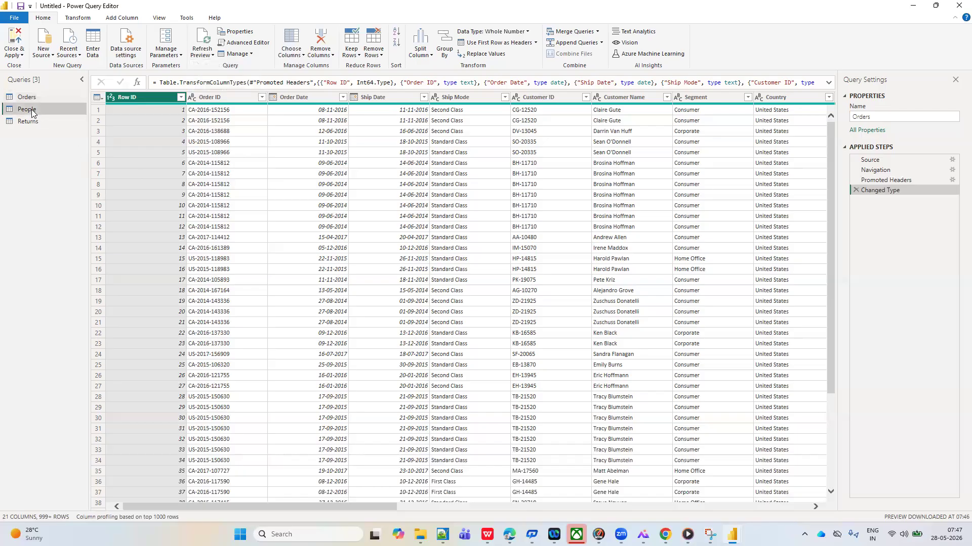
click(34, 122)
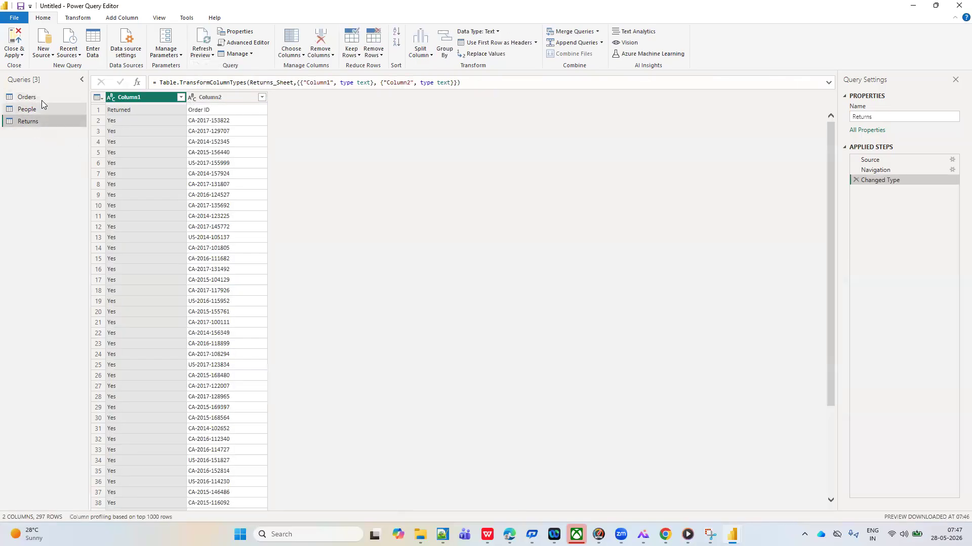
click(42, 98)
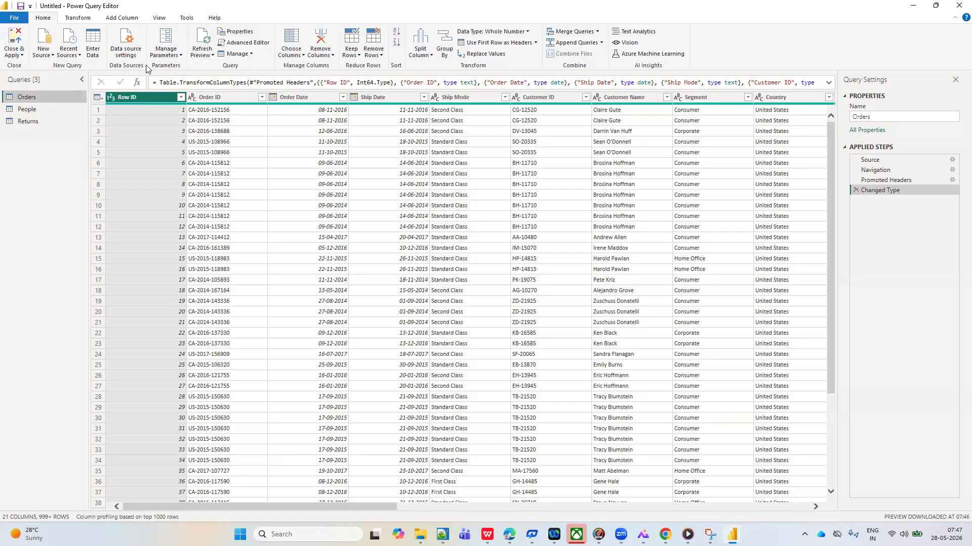
Refresh the preview of the selected Orders query again with Refresh Preview
click(212, 55)
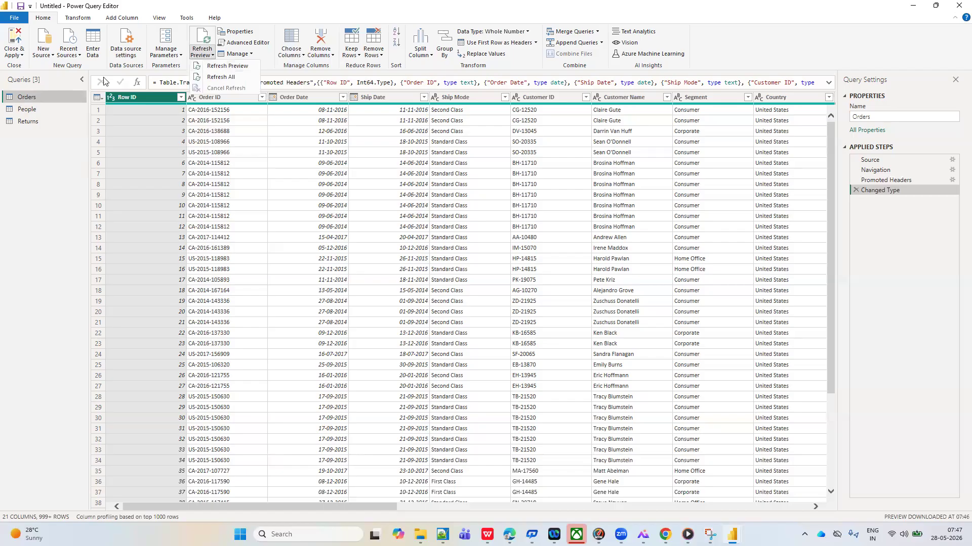
click(223, 67)
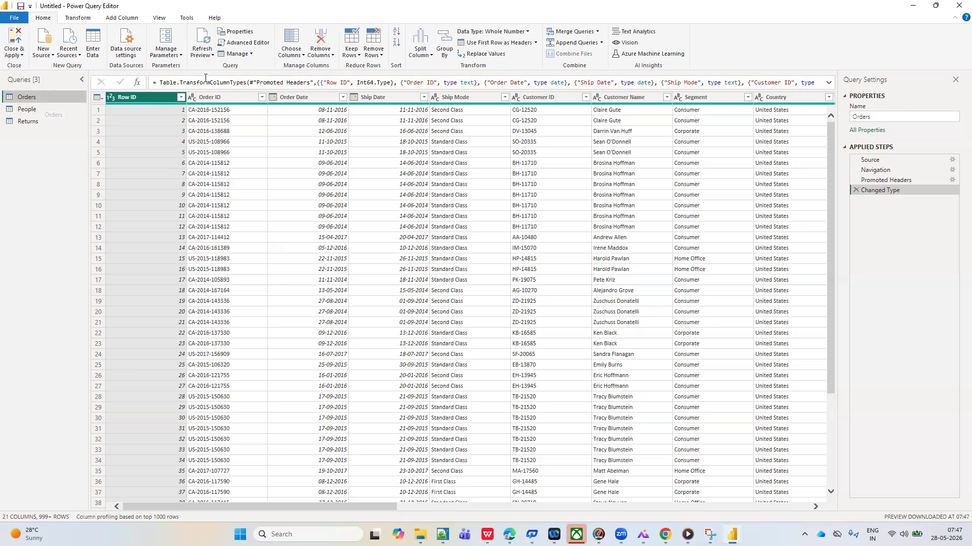
click(212, 55)
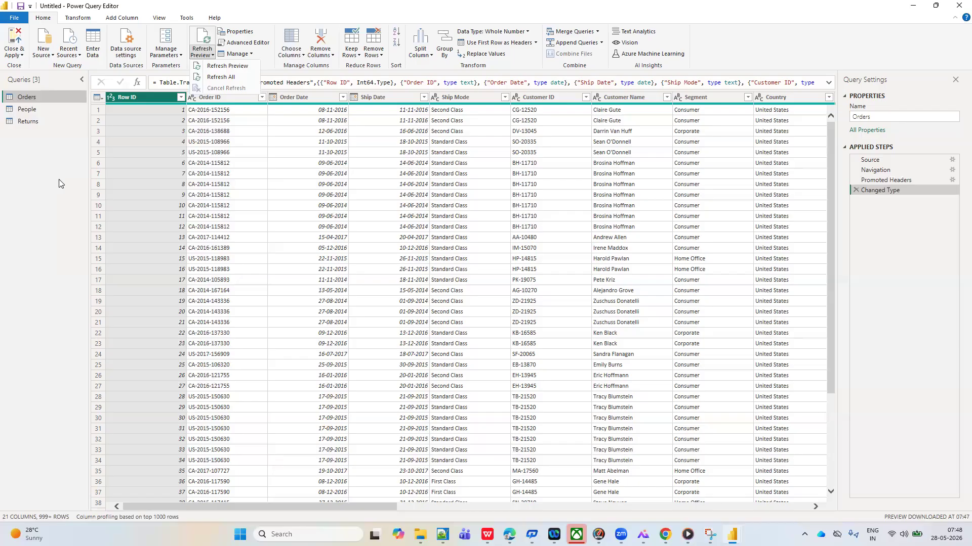
click(26, 98)
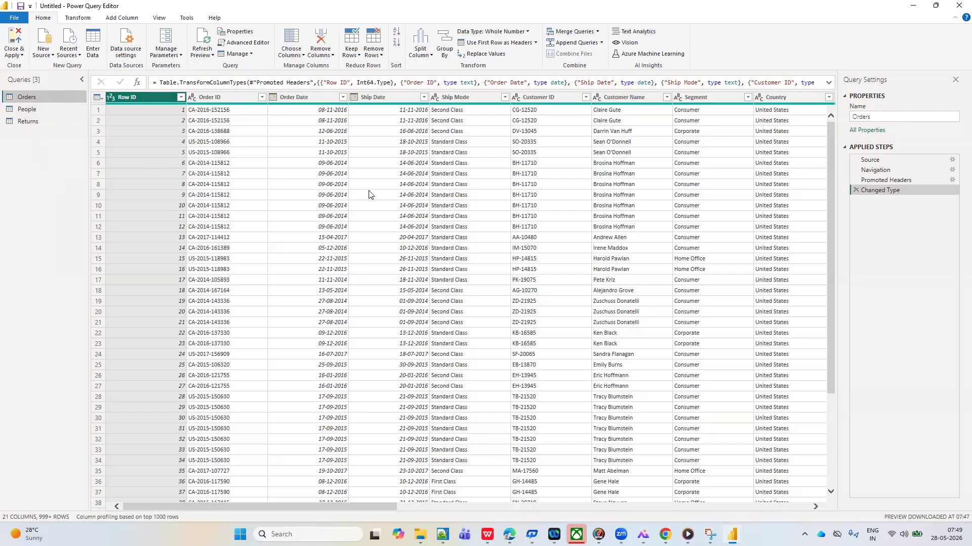
click(211, 97)
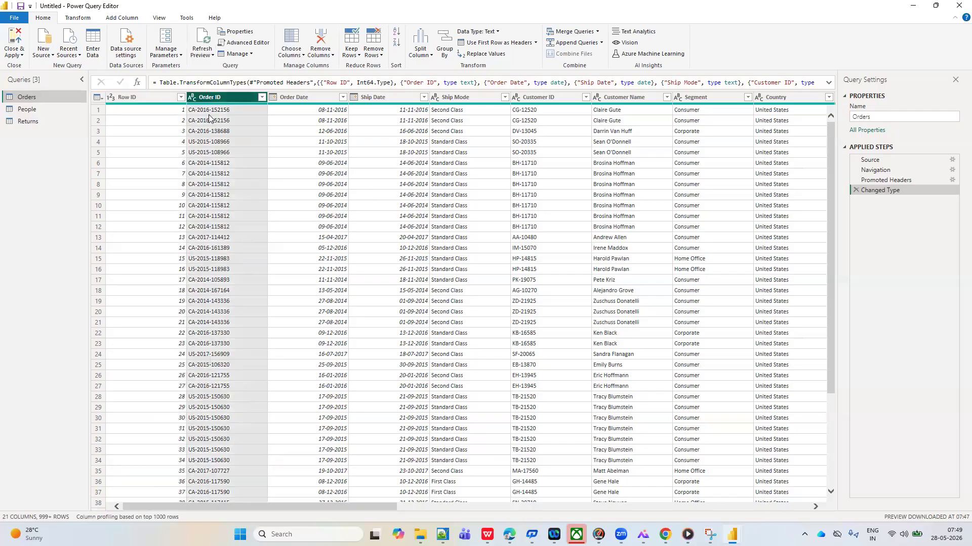
click(310, 96)
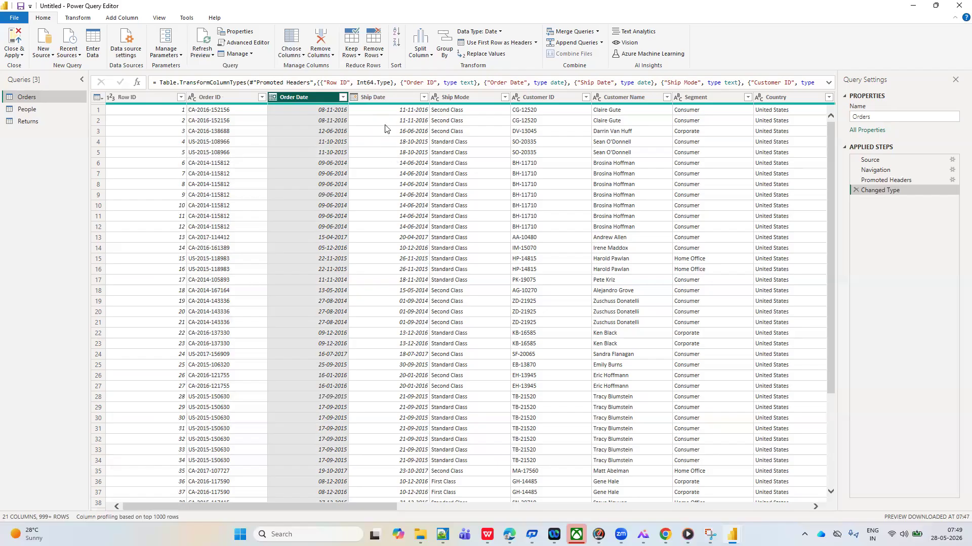
click(376, 99)
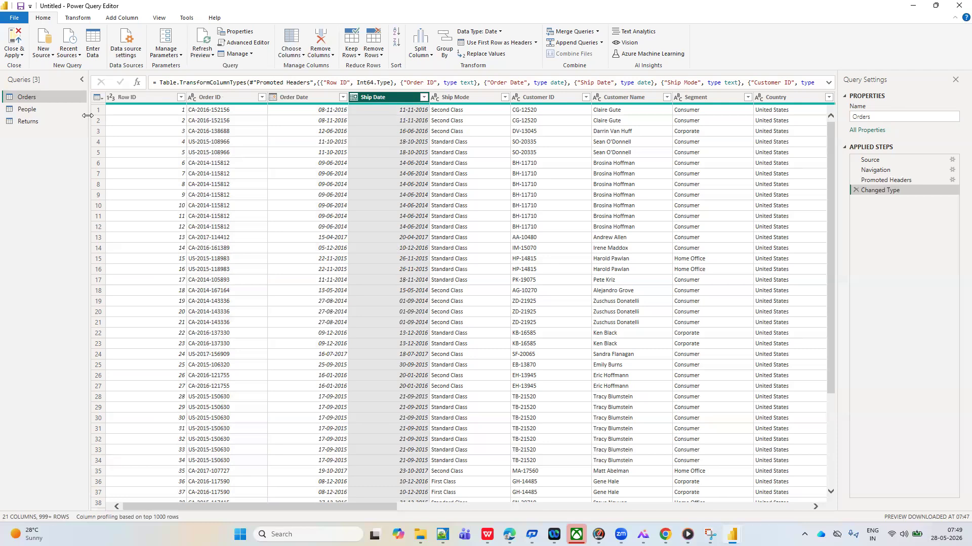
click(212, 55)
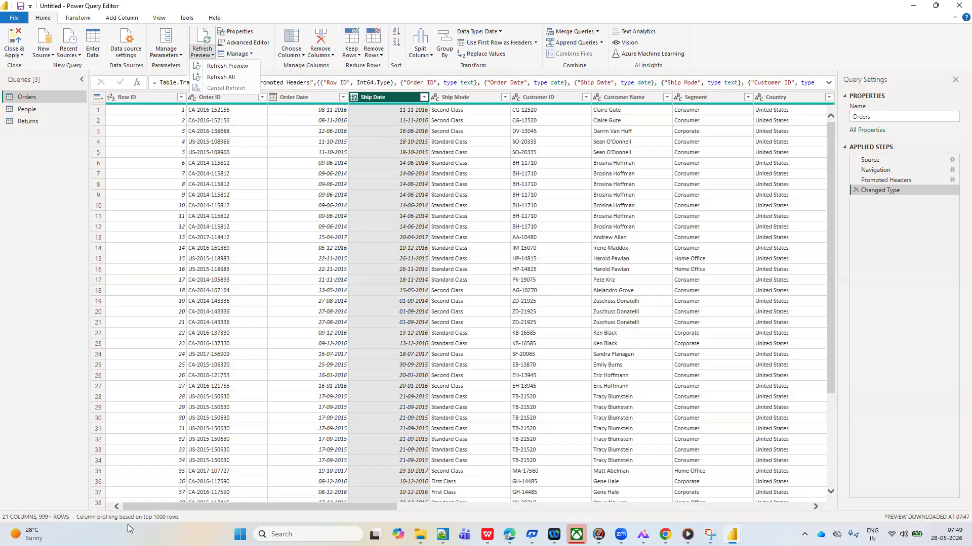
click(322, 177)
click(322, 177)
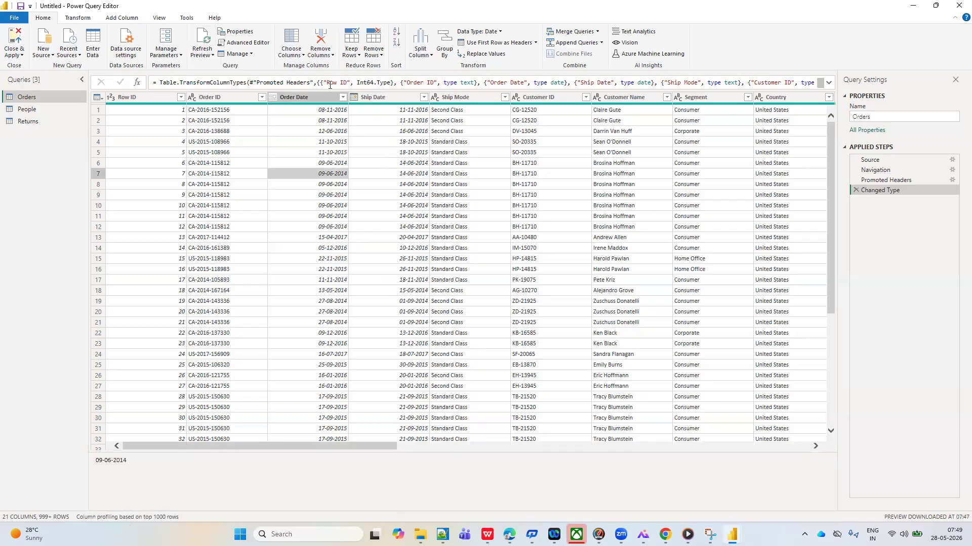
click(352, 51)
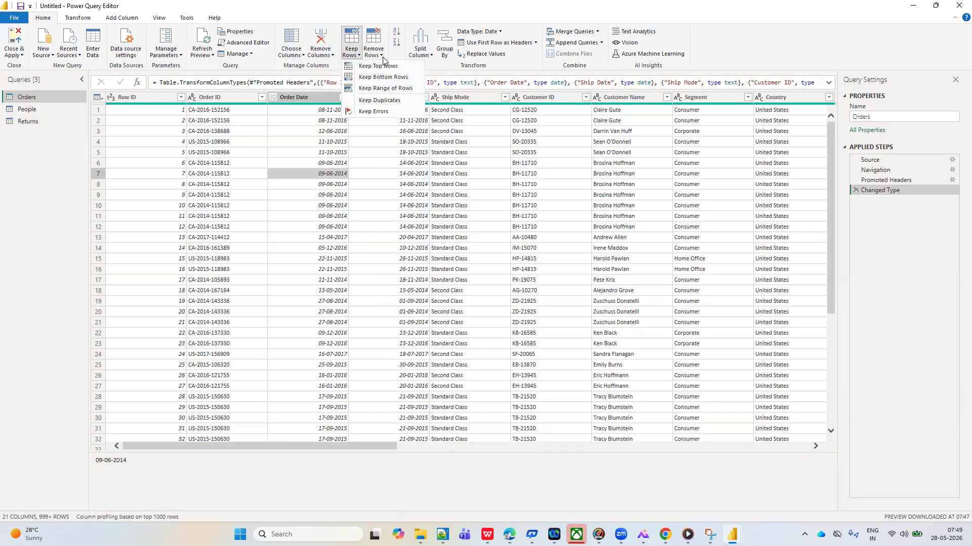
click(444, 144)
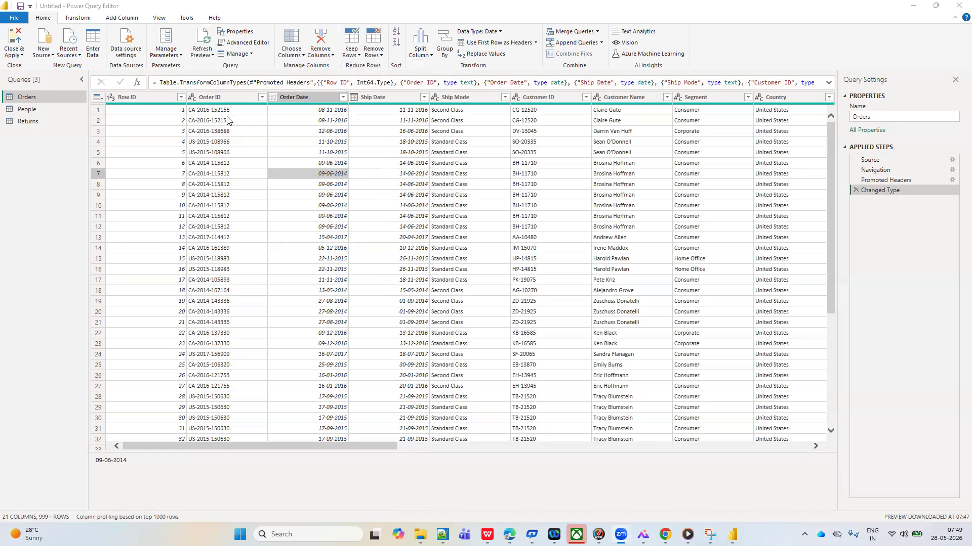
click(34, 96)
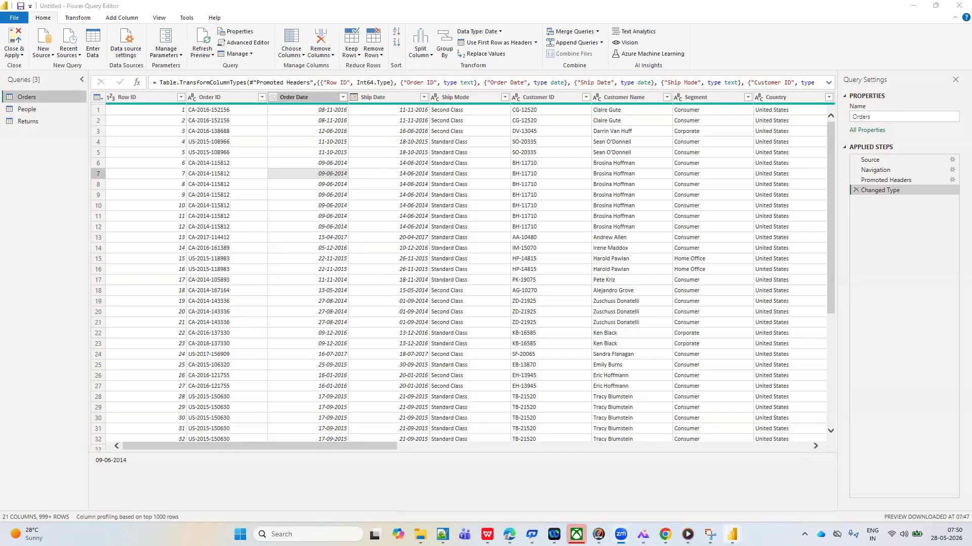
mouse_move(732, 535)
click(770, 488)
scroll(365, 322, down, 6)
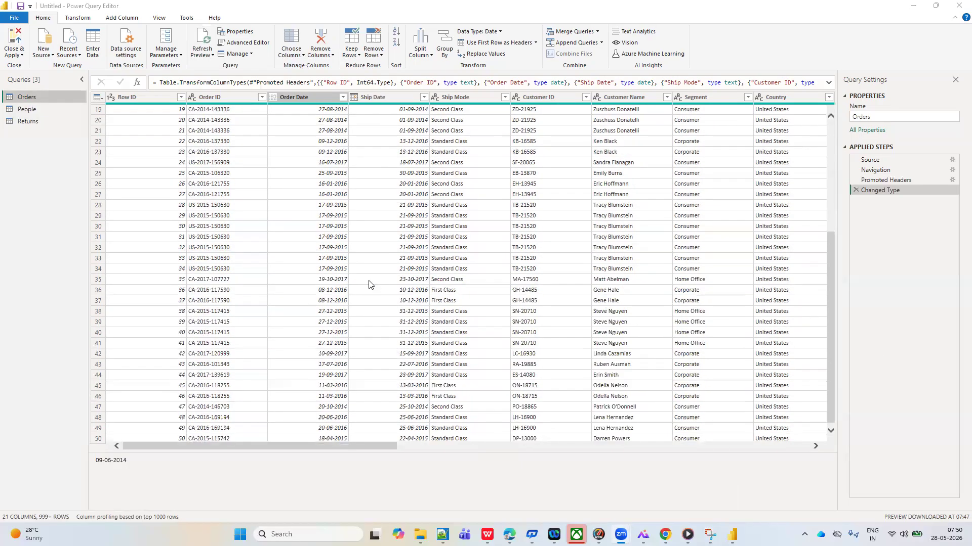
Look further down the Orders rows, view the People query and return to the Orders query
scroll(366, 322, down, 20)
drag(832, 337, 833, 421)
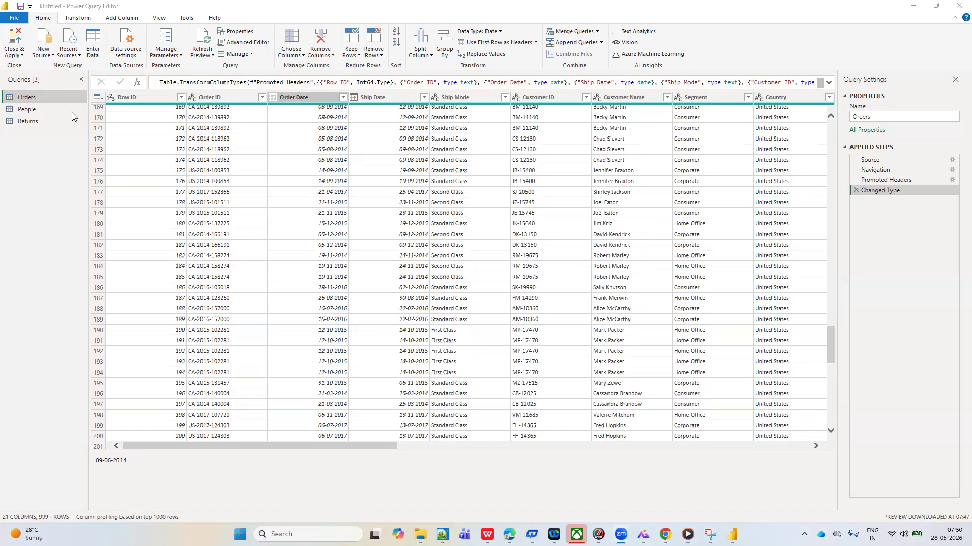
click(34, 111)
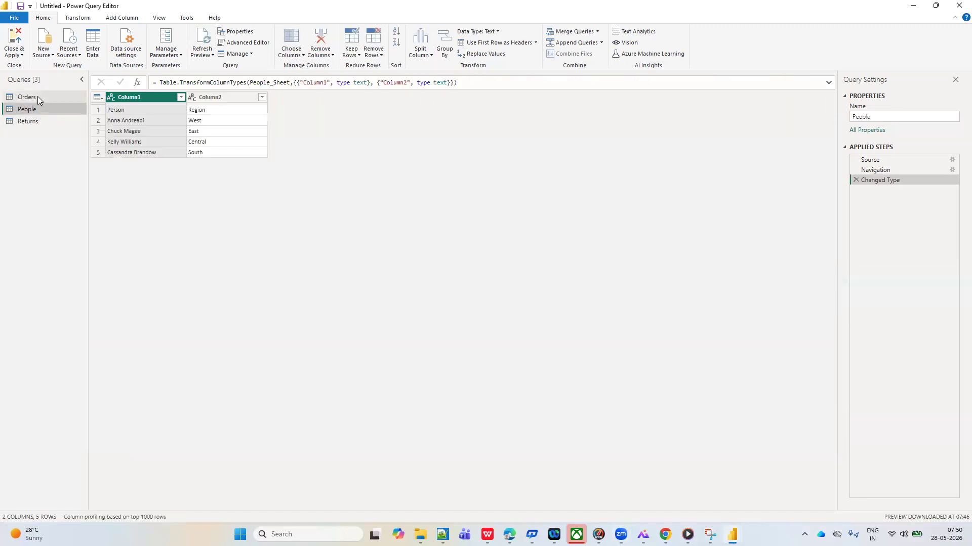
click(37, 97)
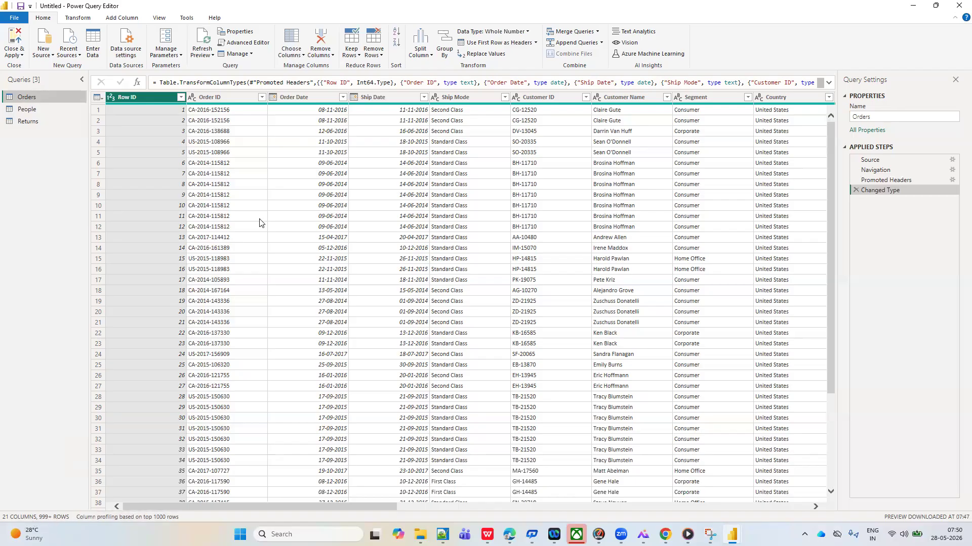
Keep only the top 10 rows of the Orders query with Keep Top Rows
click(294, 96)
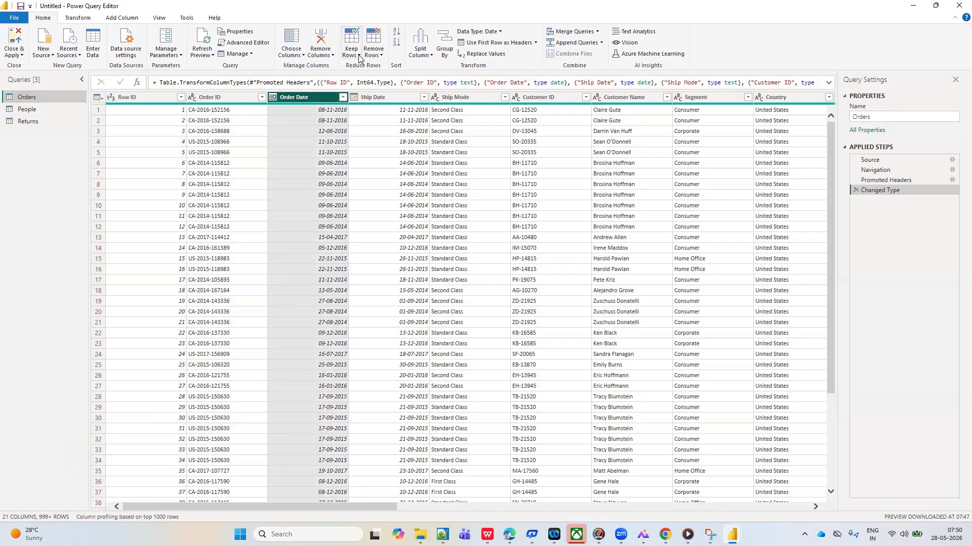
click(360, 57)
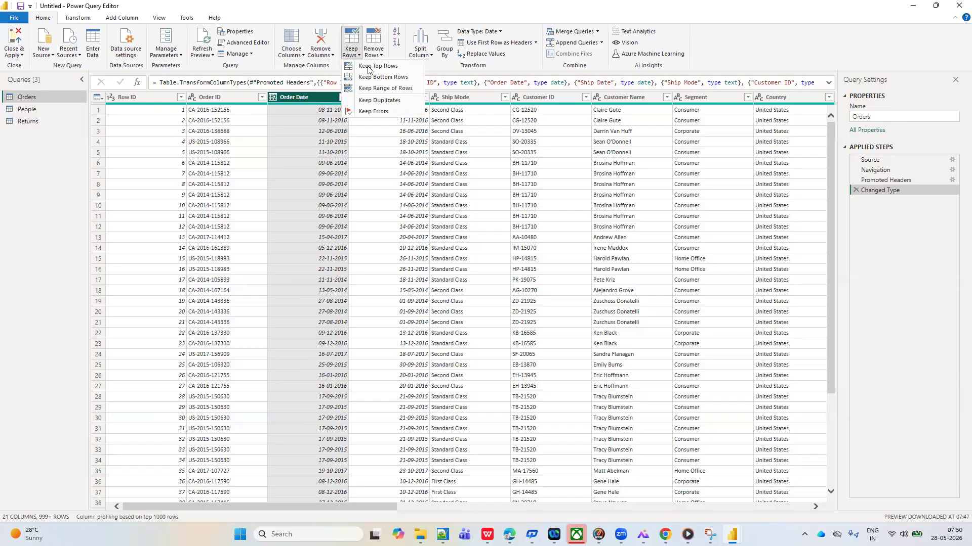
click(371, 67)
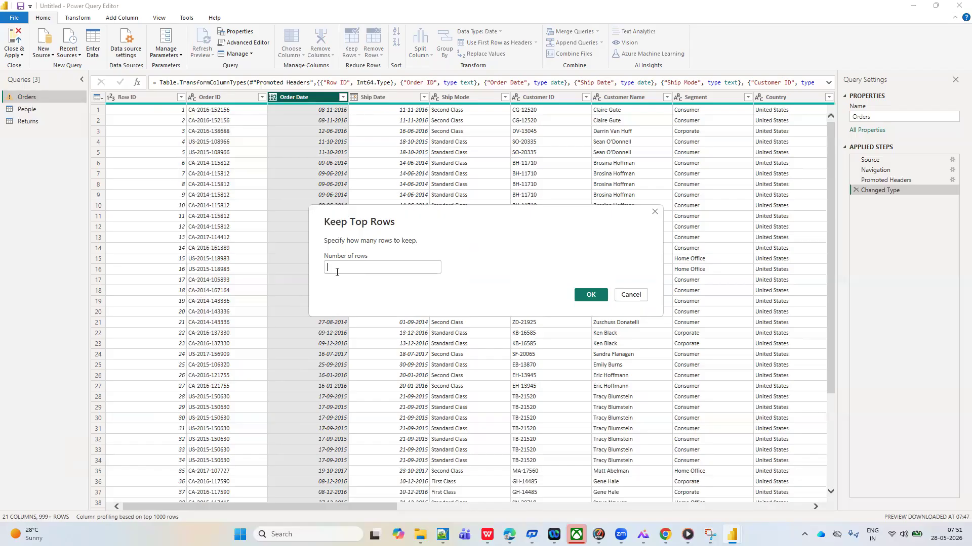
text(10)
click(586, 296)
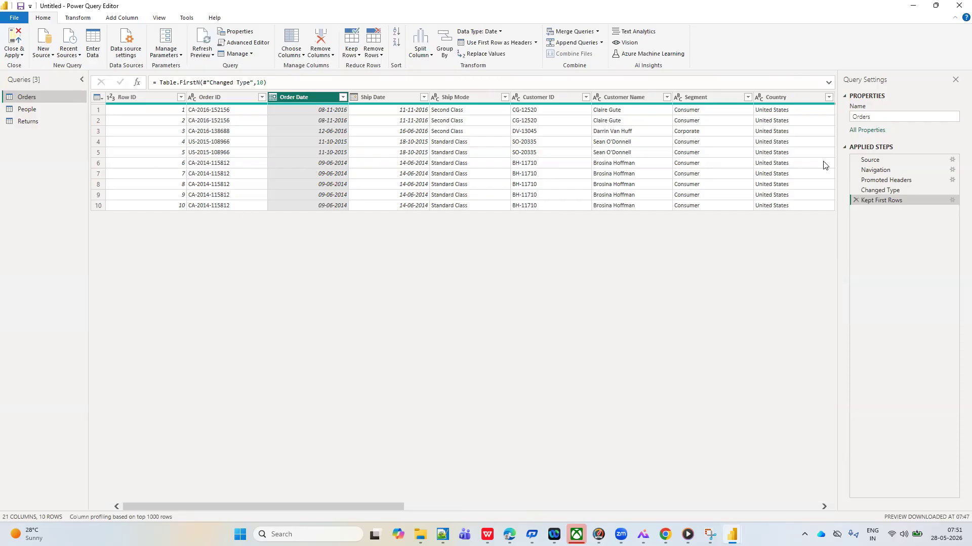
Change the Kept First Rows step to keep 20 rows, and delete that step from the Orders query
click(951, 201)
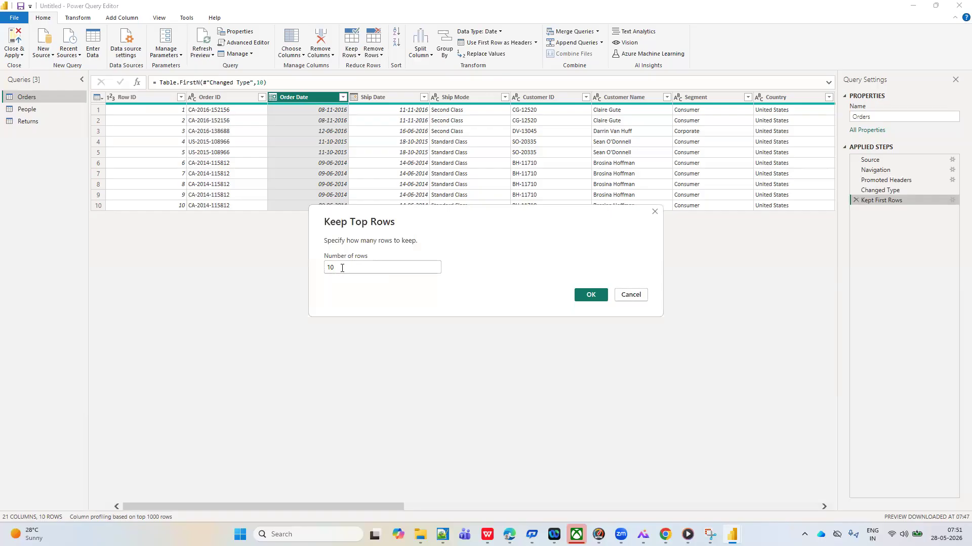
click(342, 268)
key(BackSpace)
key(BackSpace)
text(20)
click(587, 296)
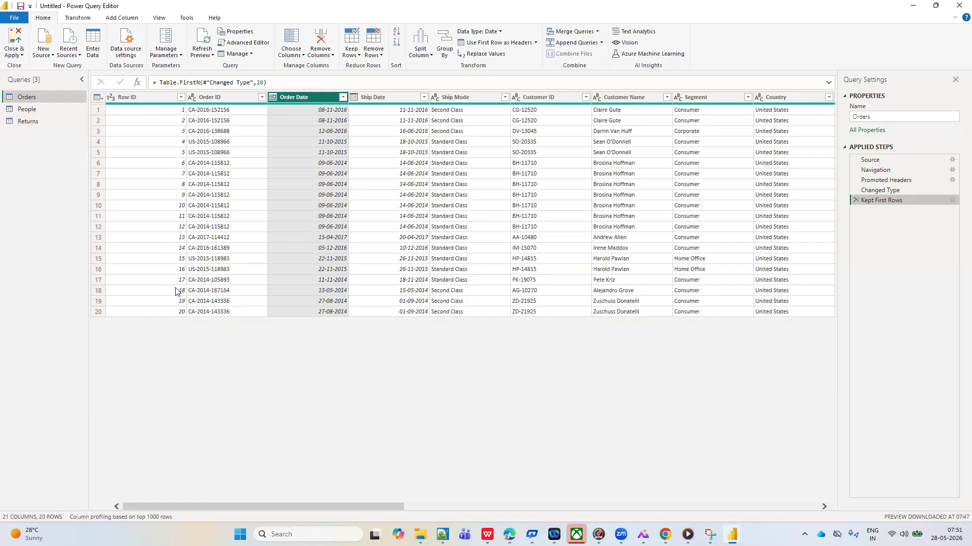
click(360, 55)
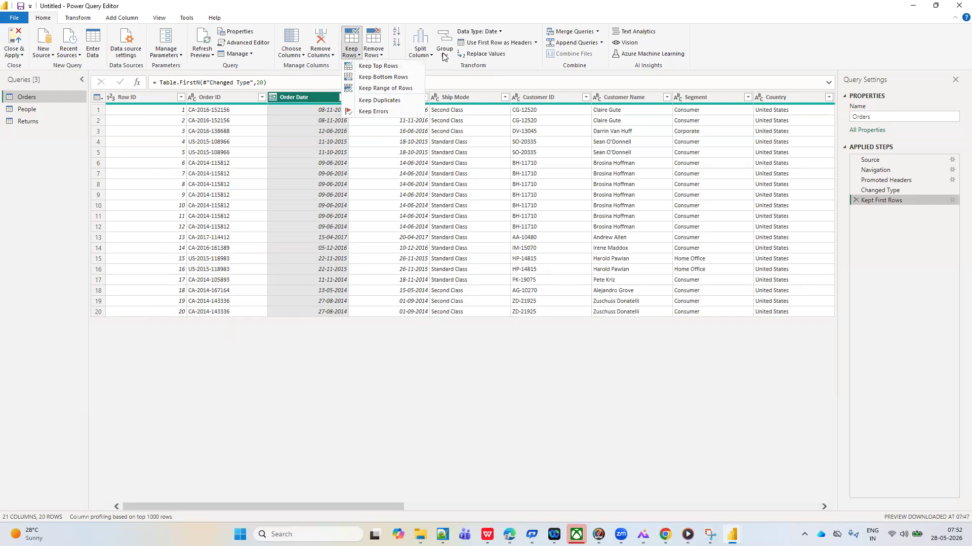
click(856, 200)
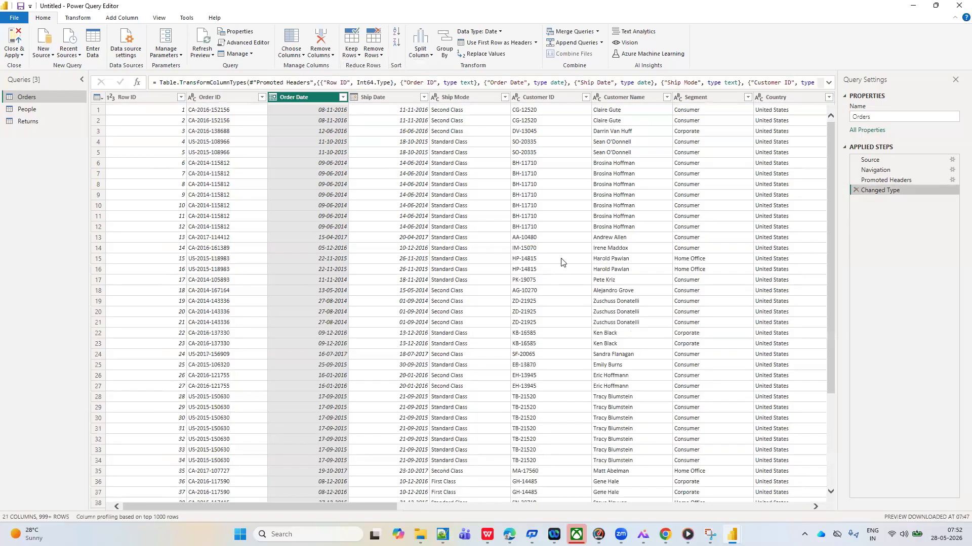
Keep only the bottom 20 rows of the Orders query with Keep Bottom Rows
click(359, 55)
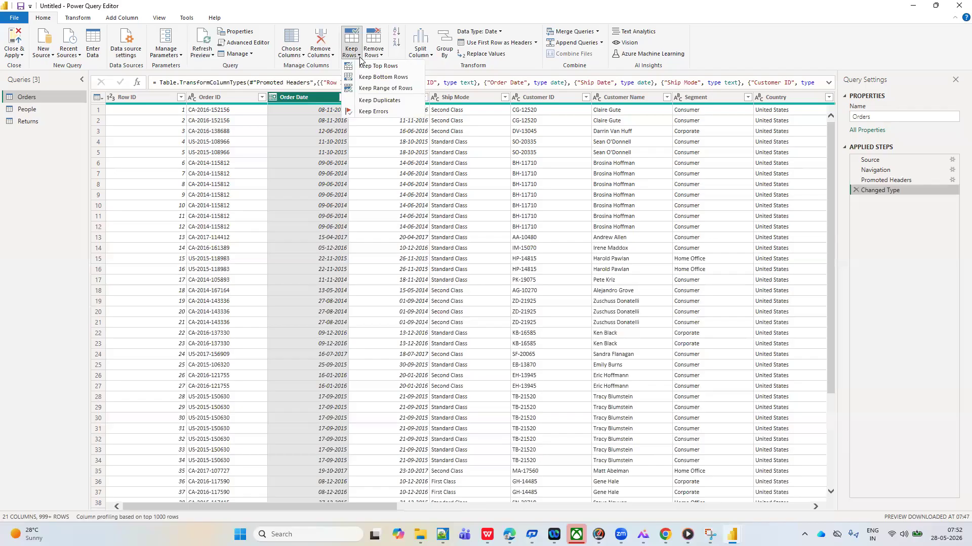
click(391, 78)
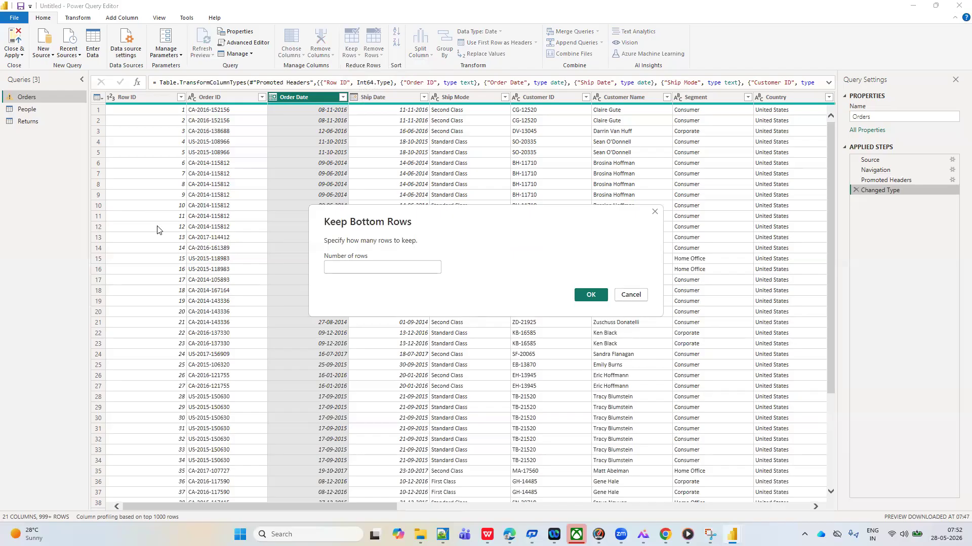
text(2)
click(587, 295)
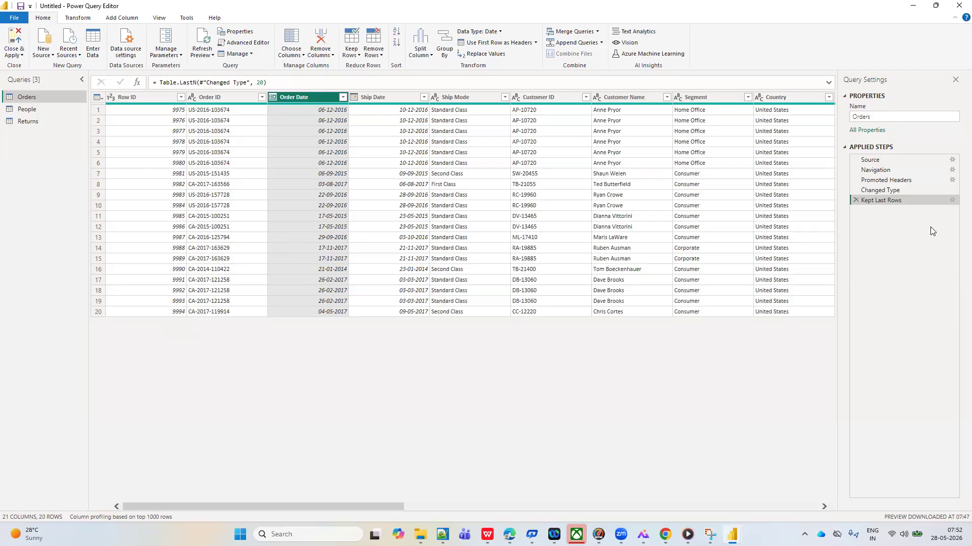
Change the Kept Last Rows step to keep 10 rows, and delete that step from the Orders query
click(952, 201)
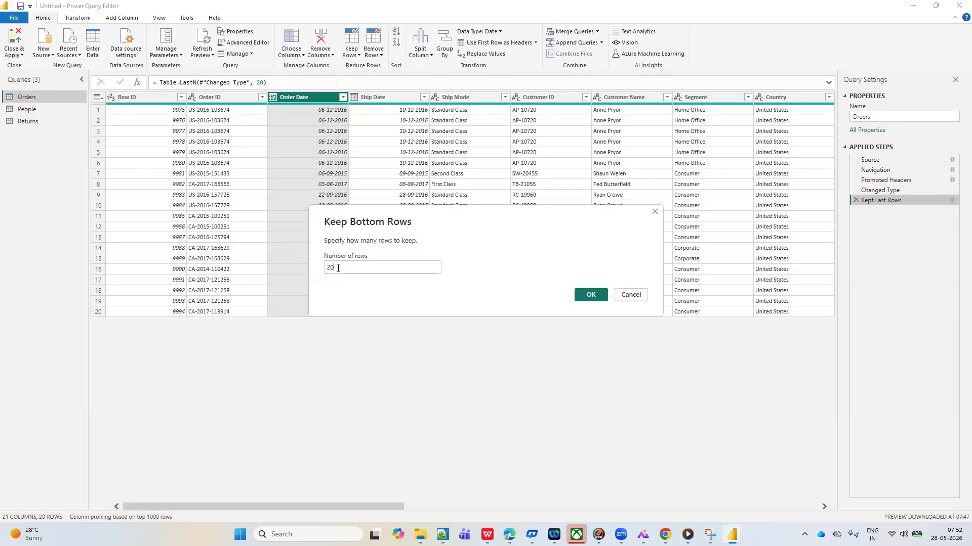
click(338, 269)
key(BackSpace)
key(BackSpace)
text(10)
click(587, 294)
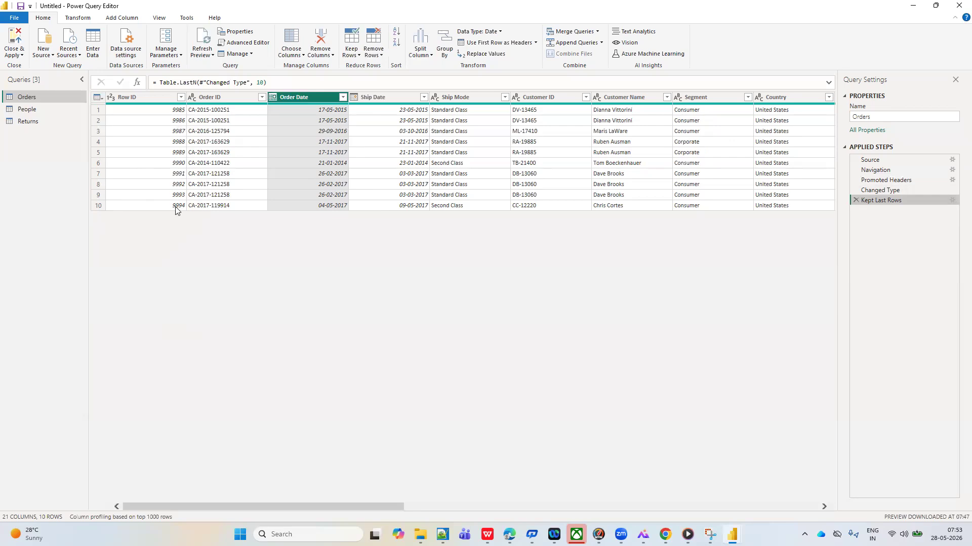
click(856, 201)
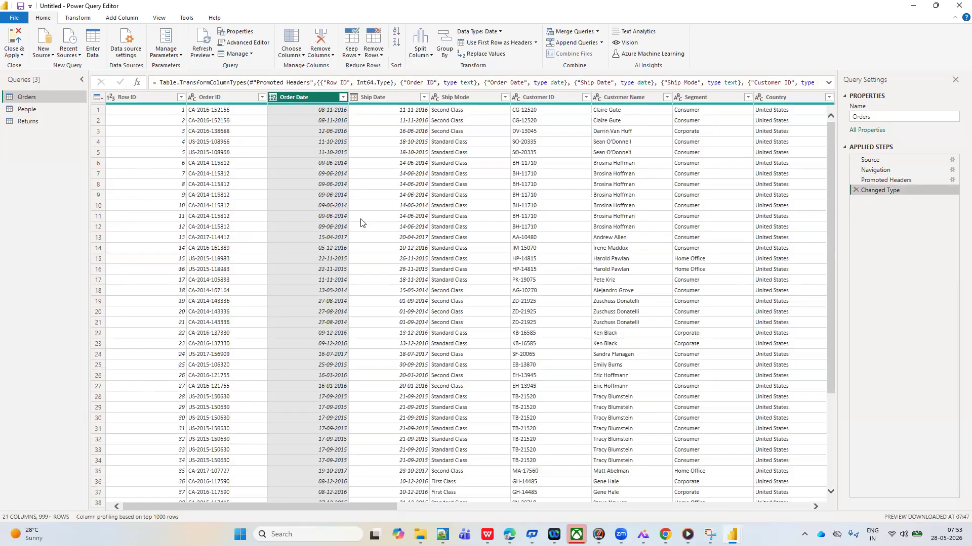
Keep a range of rows in the Orders query, with first row 10 and number of rows 10
click(358, 55)
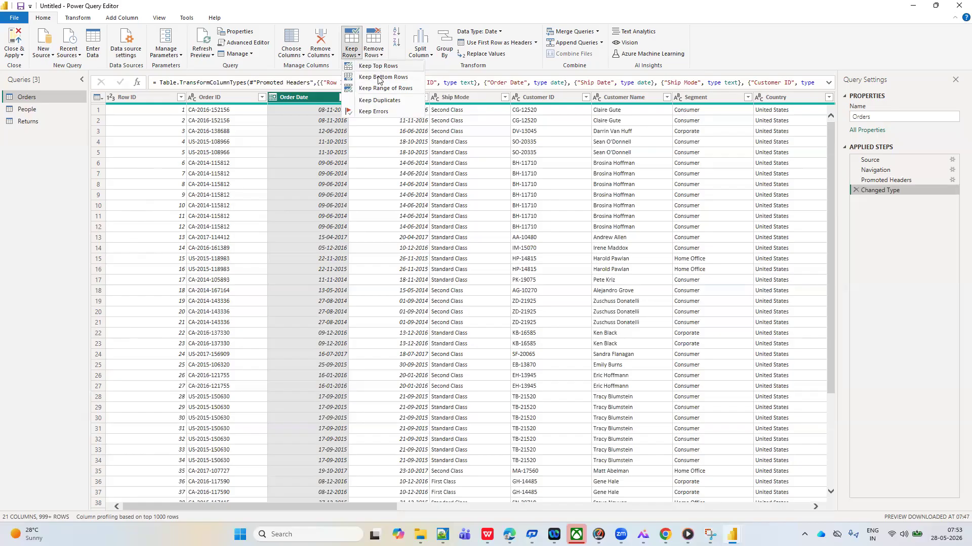
click(372, 88)
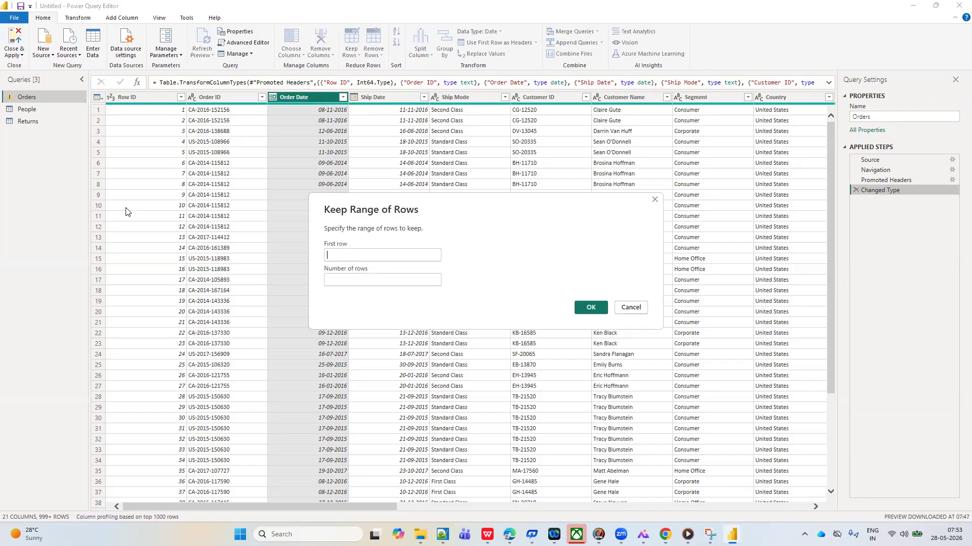
click(341, 252)
text(10)
click(335, 281)
text(10)
click(583, 309)
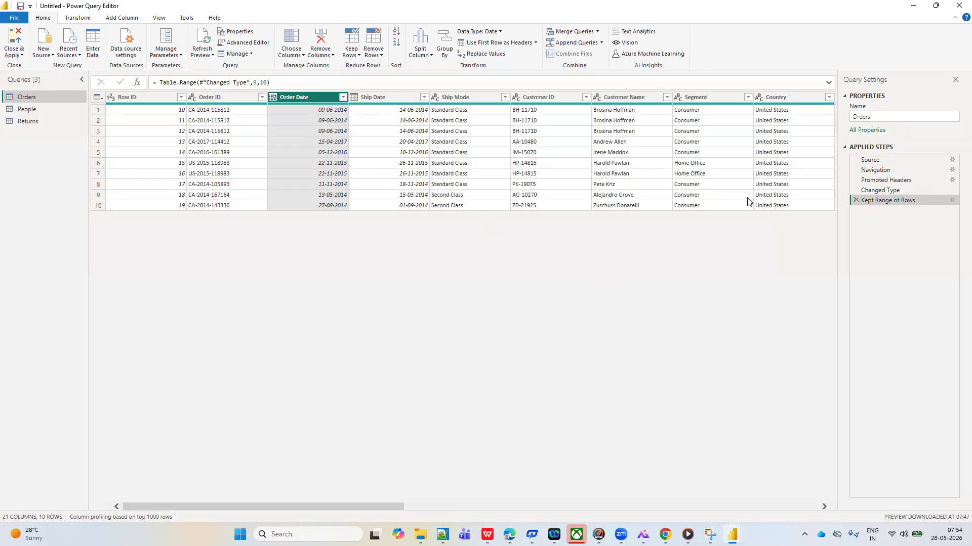
Edit the Kept Range of Rows step to start at row 20 and keep 5 rows
click(951, 201)
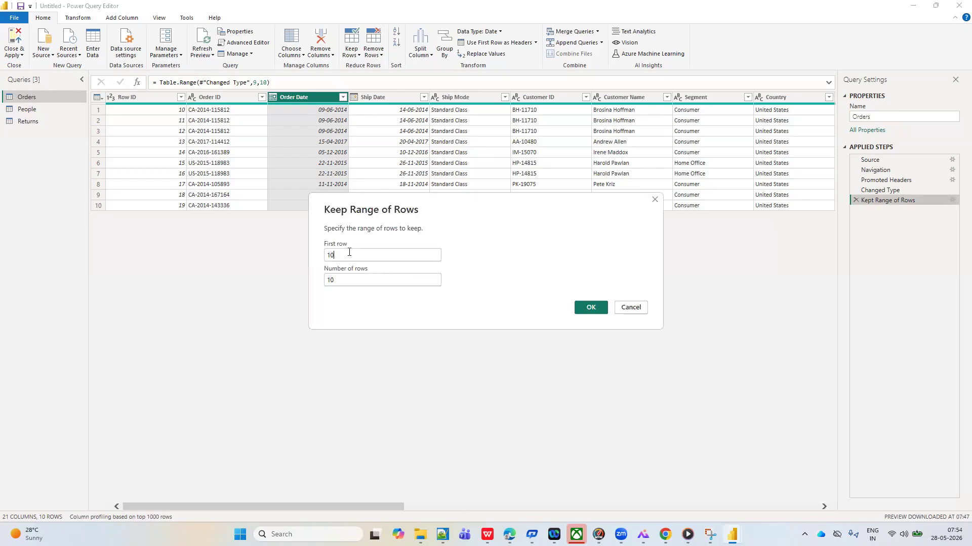
click(349, 252)
key(BackSpace)
key(BackSpace)
text(20)
click(336, 279)
key(BackSpace)
key(BackSpace)
text(5)
click(591, 308)
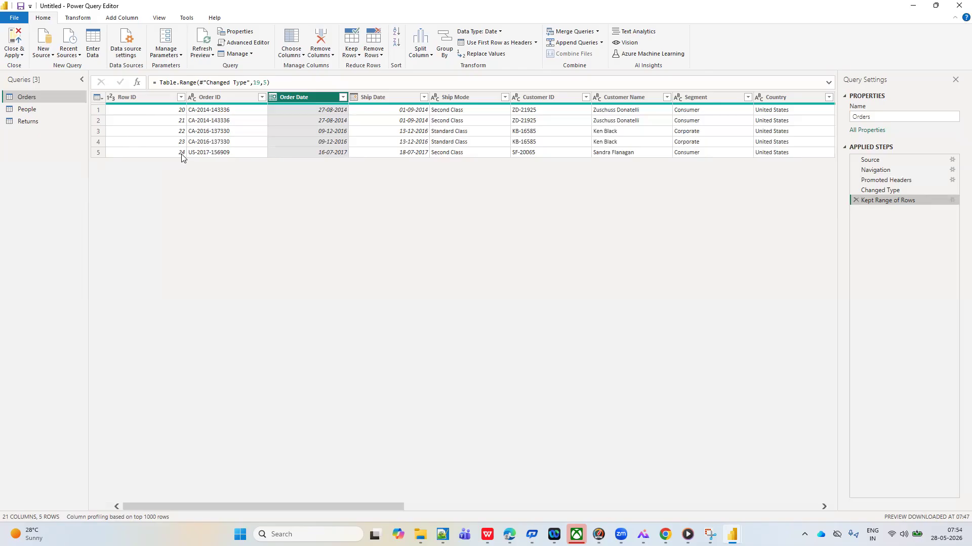
Delete the Kept Range of Rows step from the Orders query
click(357, 55)
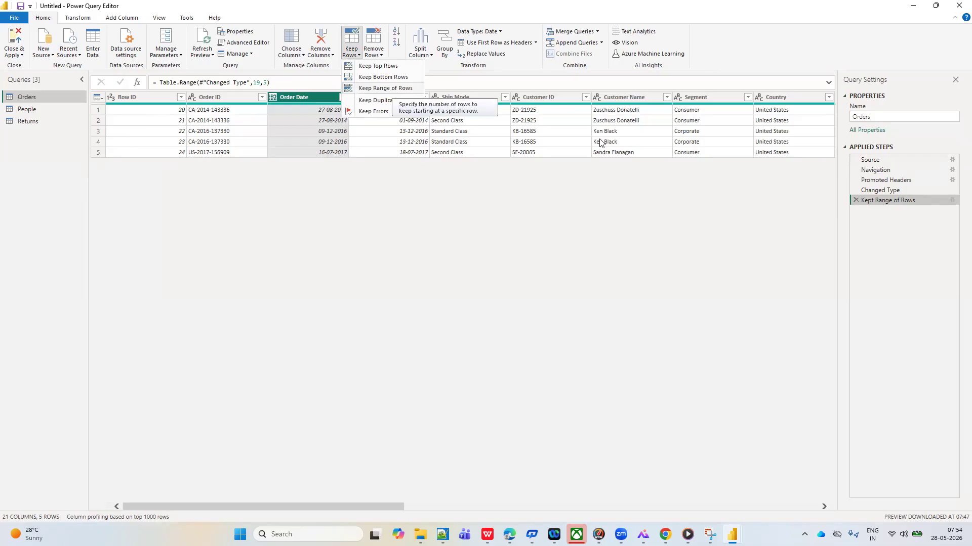
click(856, 200)
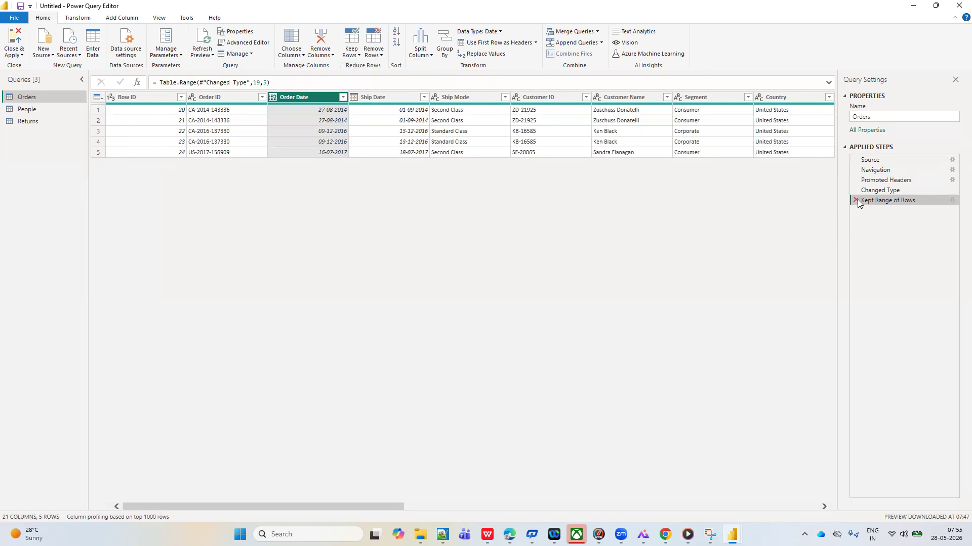
click(856, 200)
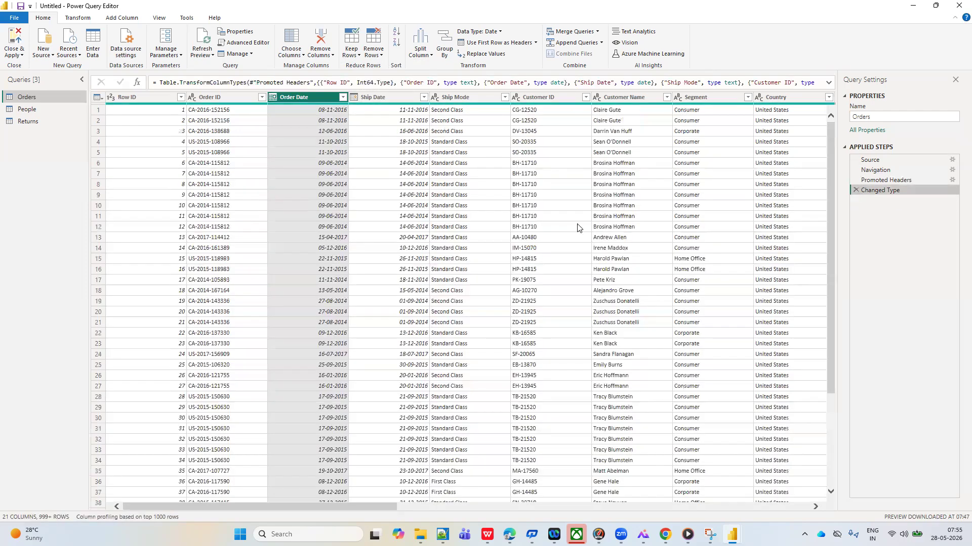
Sort the Orders query by the Region column in ascending order and look down the sorted rows
scroll(577, 228, right, 5)
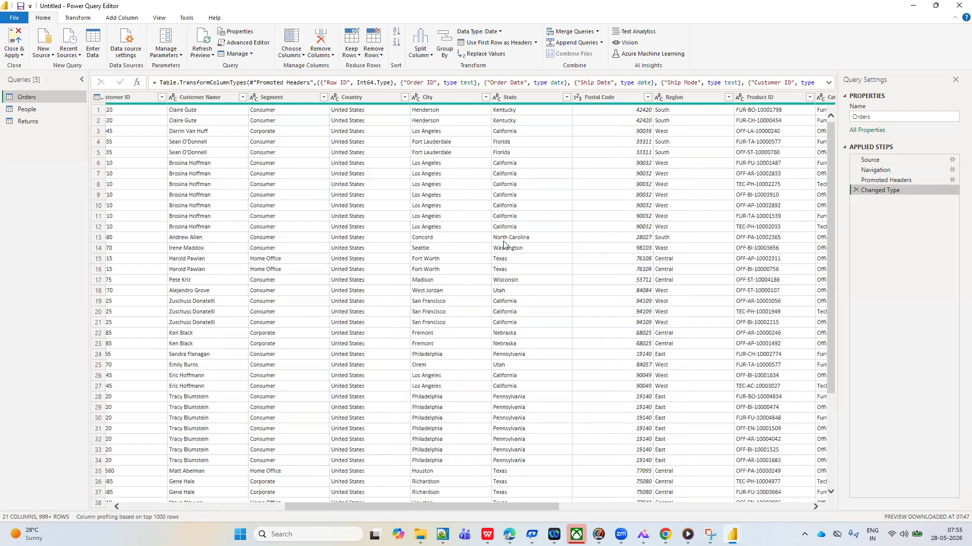
scroll(506, 243, right, 3)
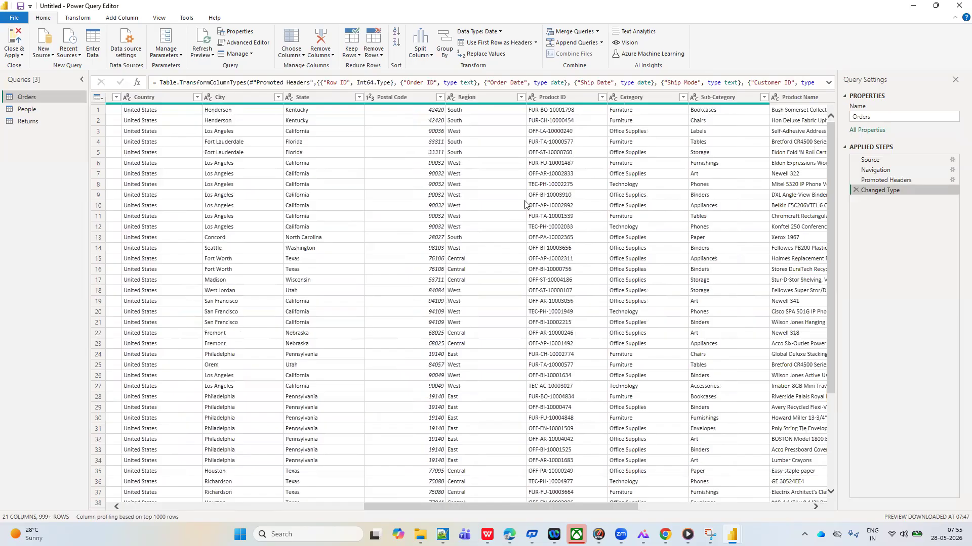
click(521, 98)
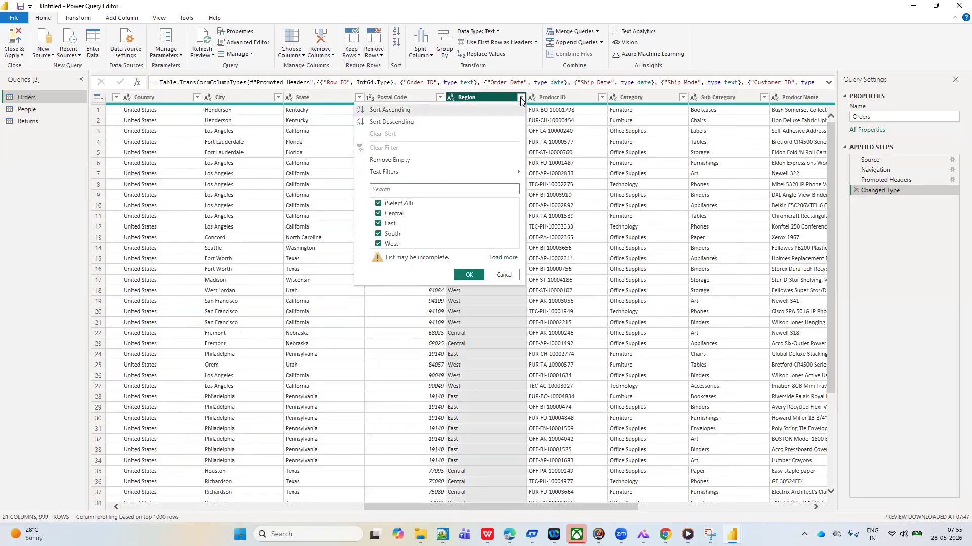
click(394, 111)
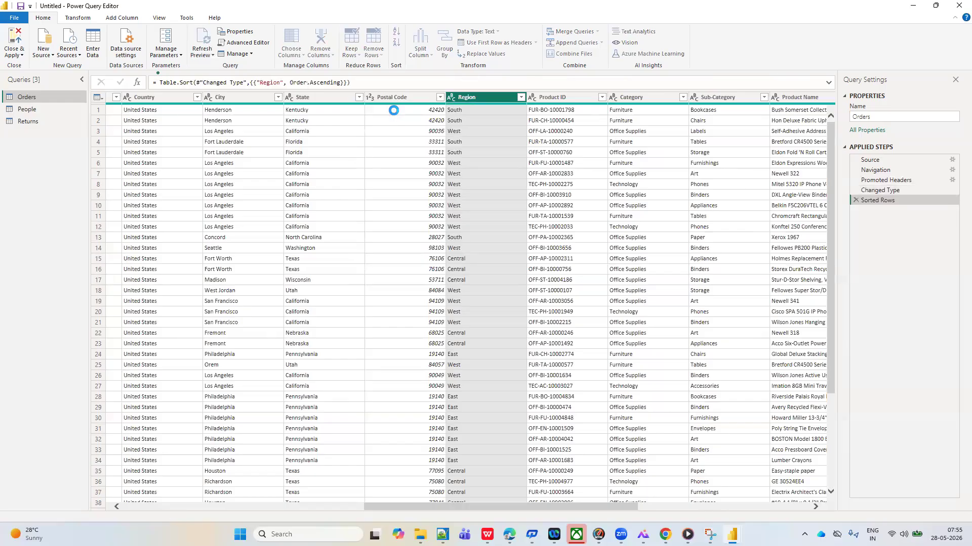
scroll(481, 240, down, 20)
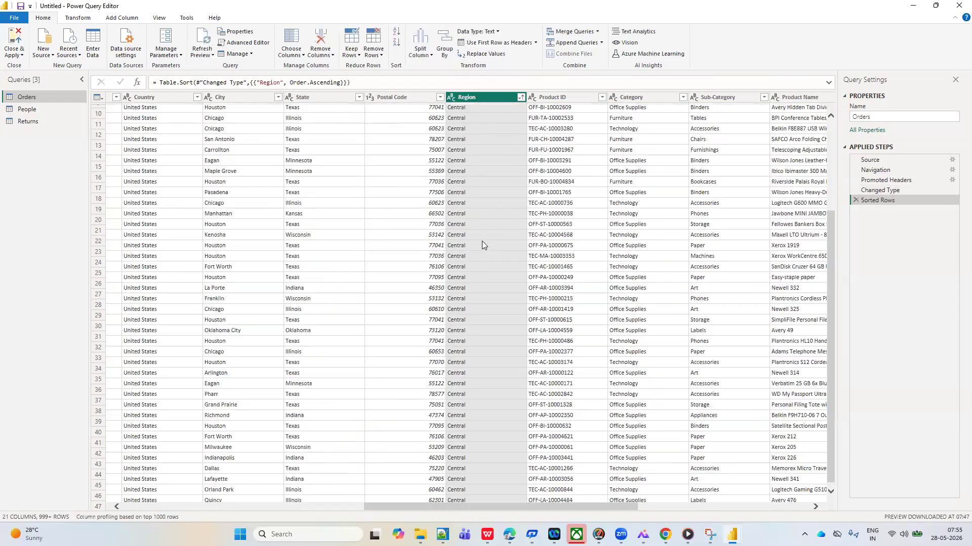
scroll(481, 181, down, 20)
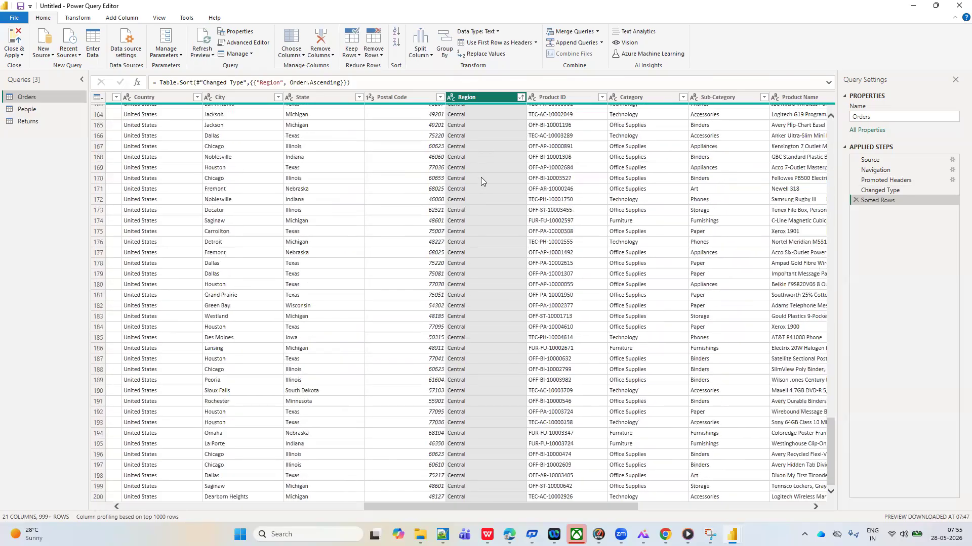
Check the Region column's filter values without applying a filter, and delete the Sorted Rows step
click(521, 99)
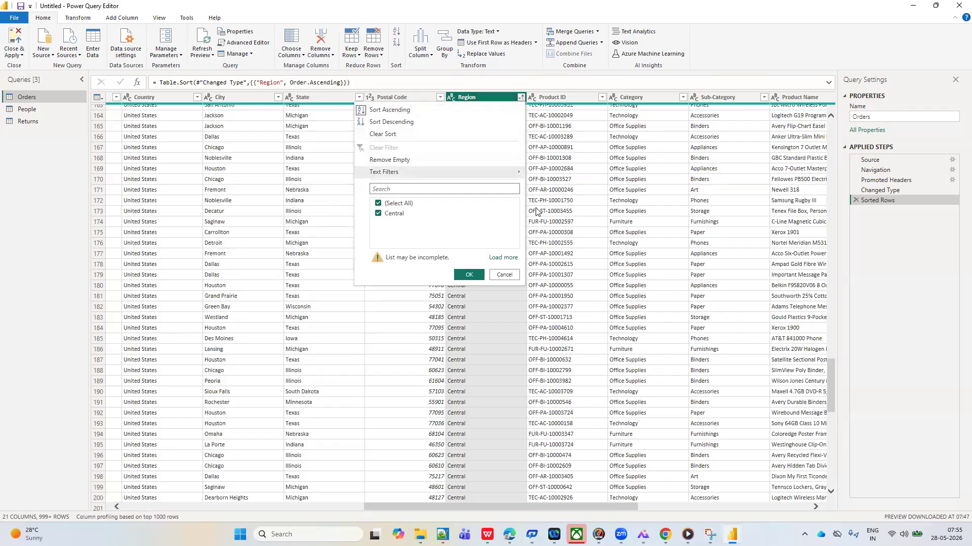
click(553, 223)
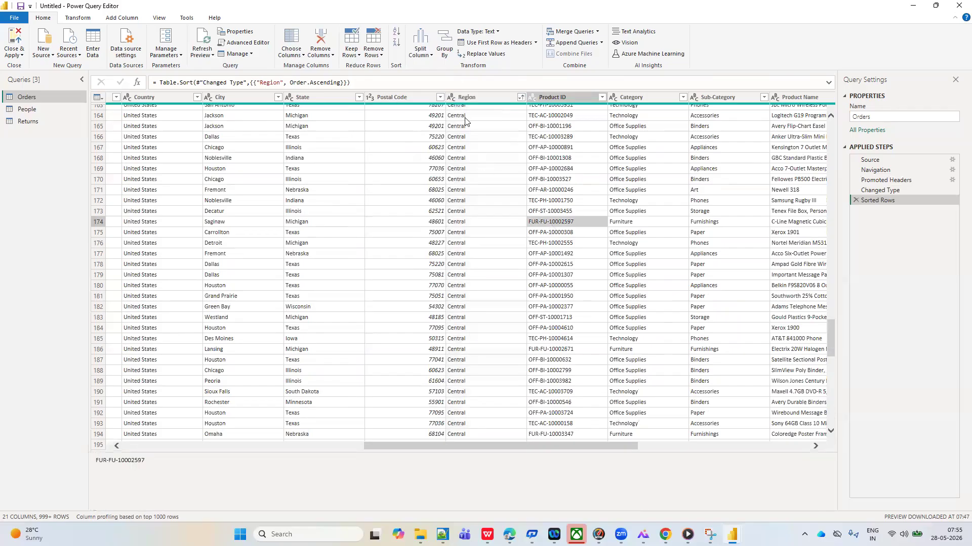
scroll(482, 160, up, 8)
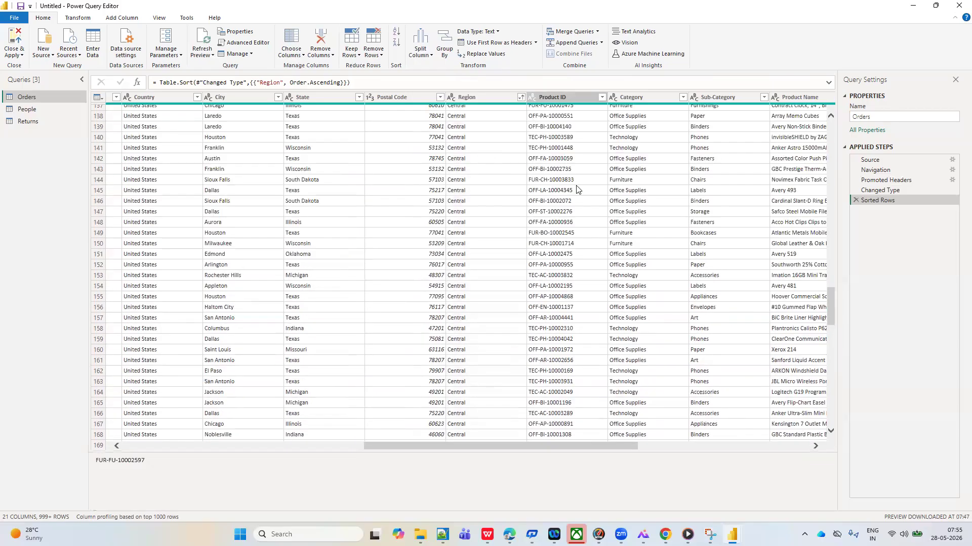
click(855, 202)
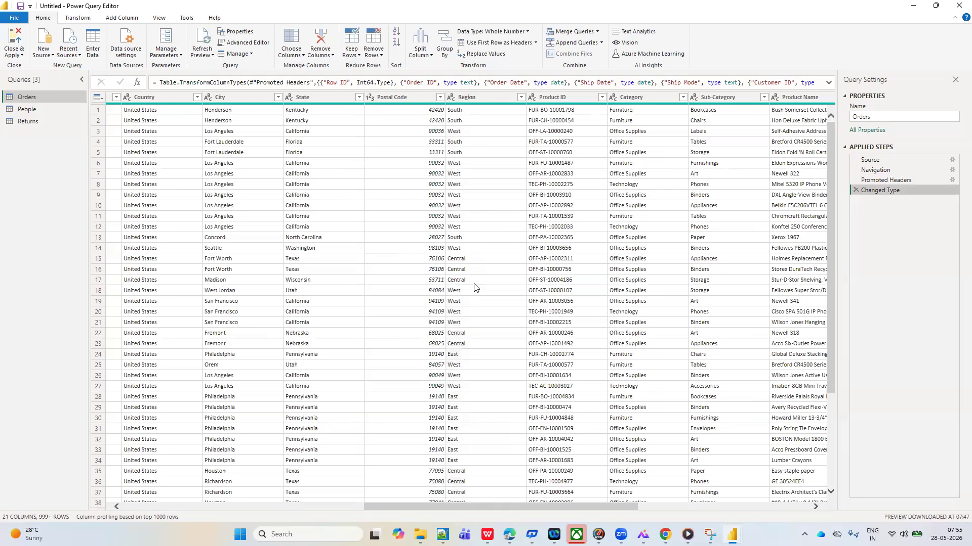
Keep only the Orders rows with duplicate values in the Region column, and delete the resulting Kept Duplicates step
click(473, 99)
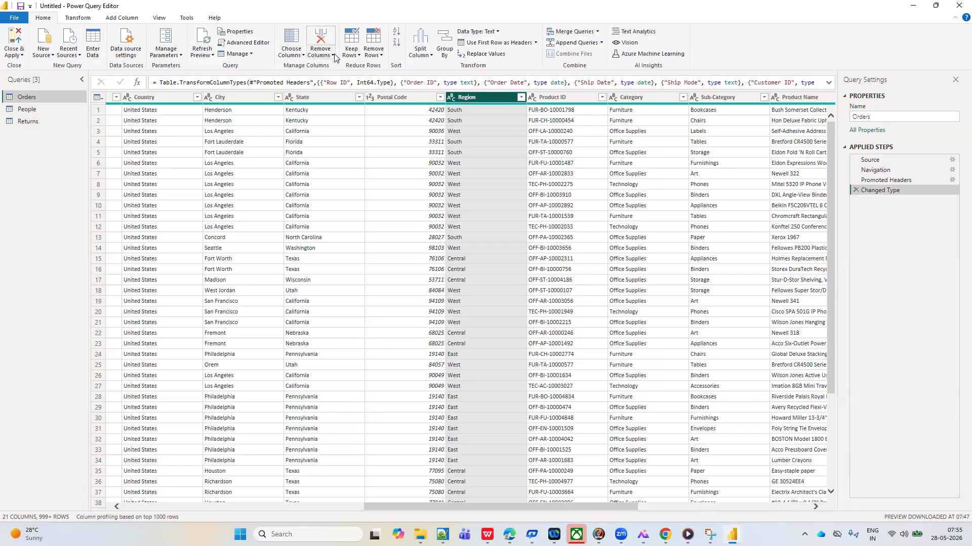
click(359, 55)
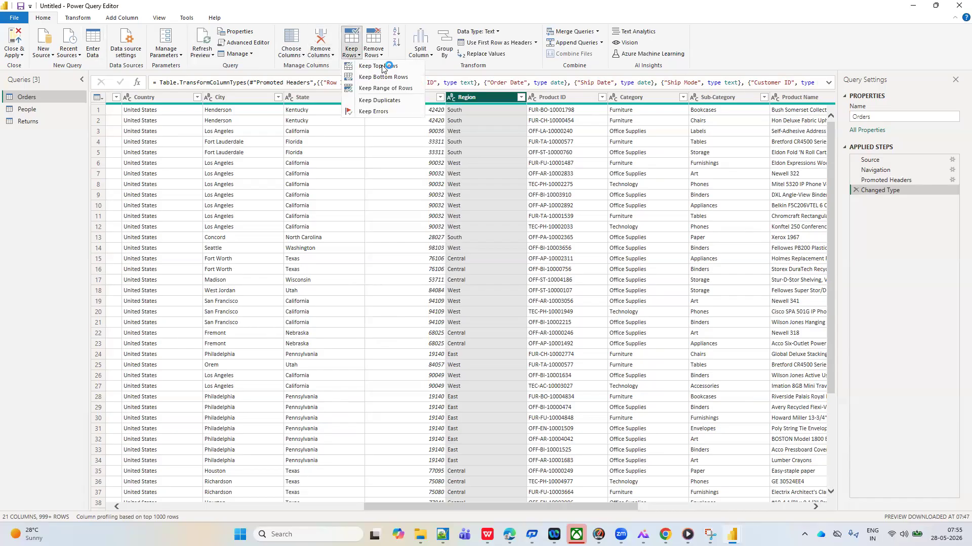
click(392, 103)
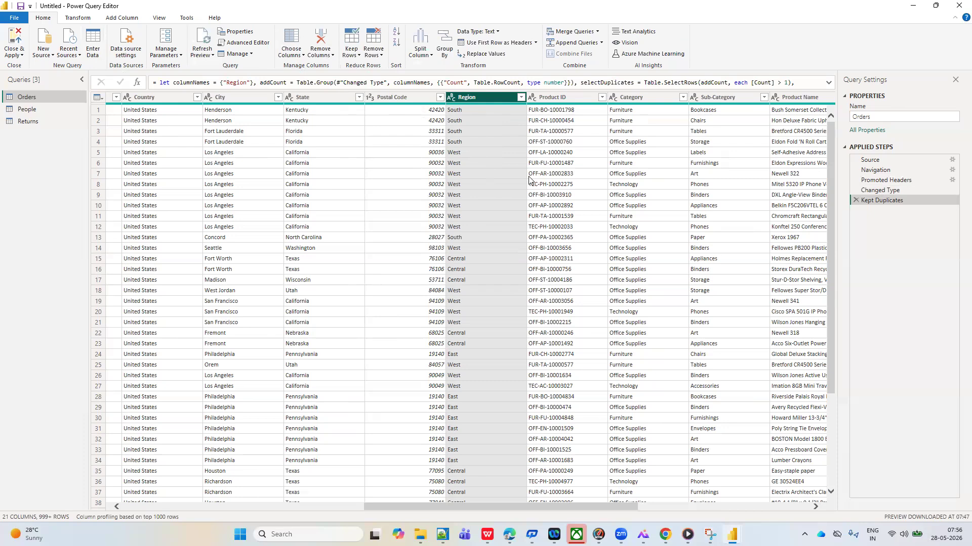
click(855, 201)
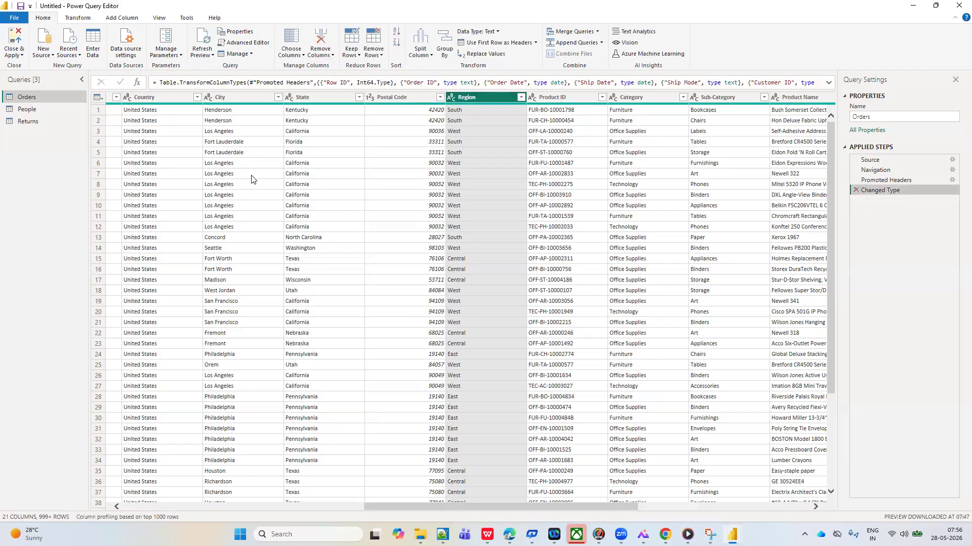
Keep only the Orders rows with duplicate values in the Customer Name column
scroll(252, 180, left, 3)
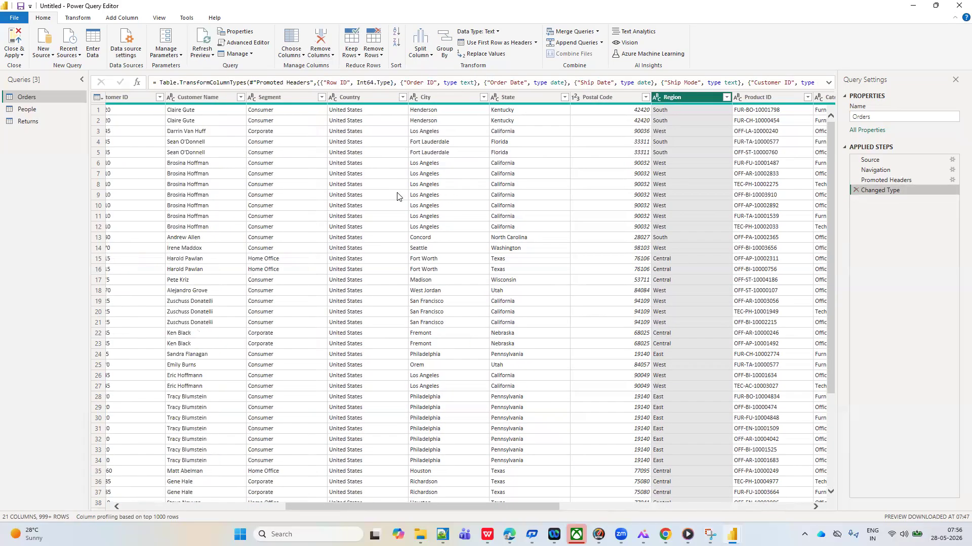
scroll(397, 197, left, 6)
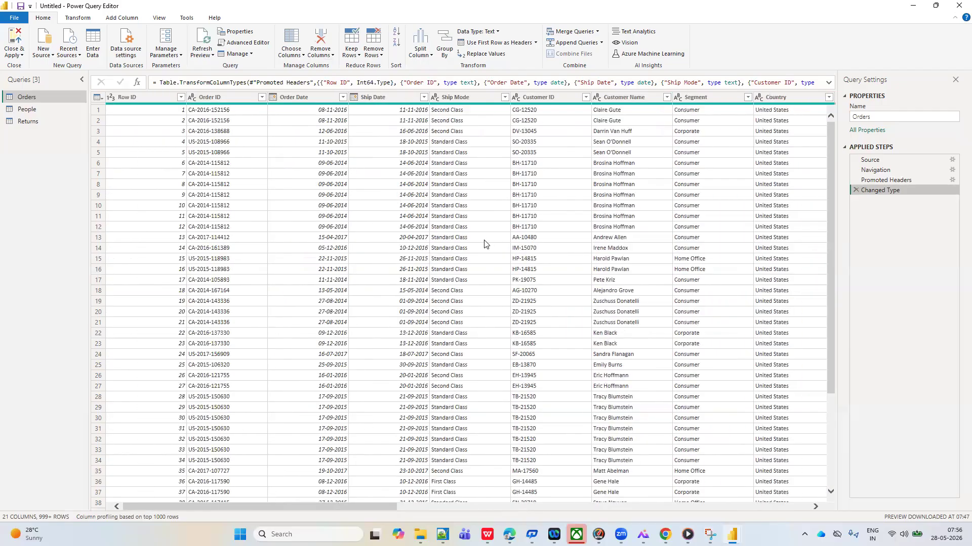
scroll(484, 244, right, 3)
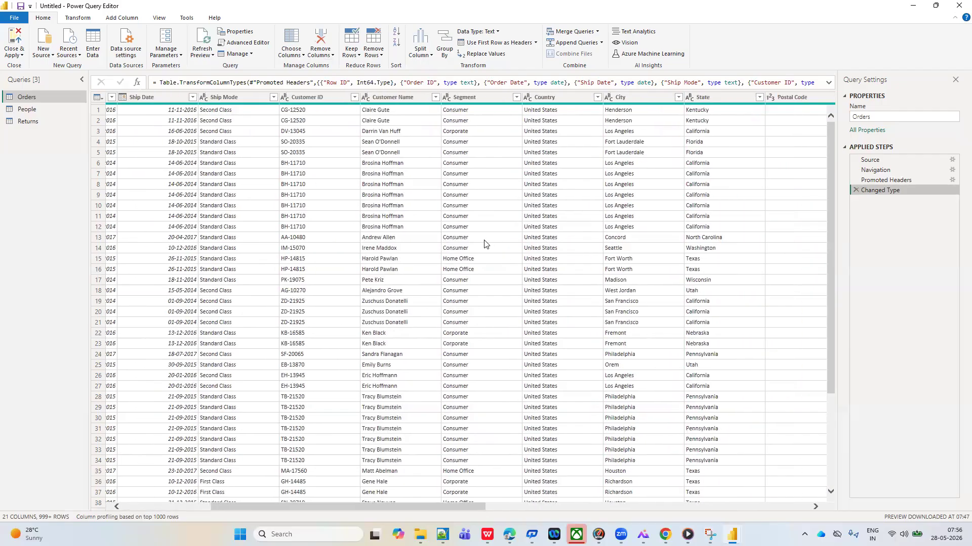
click(385, 97)
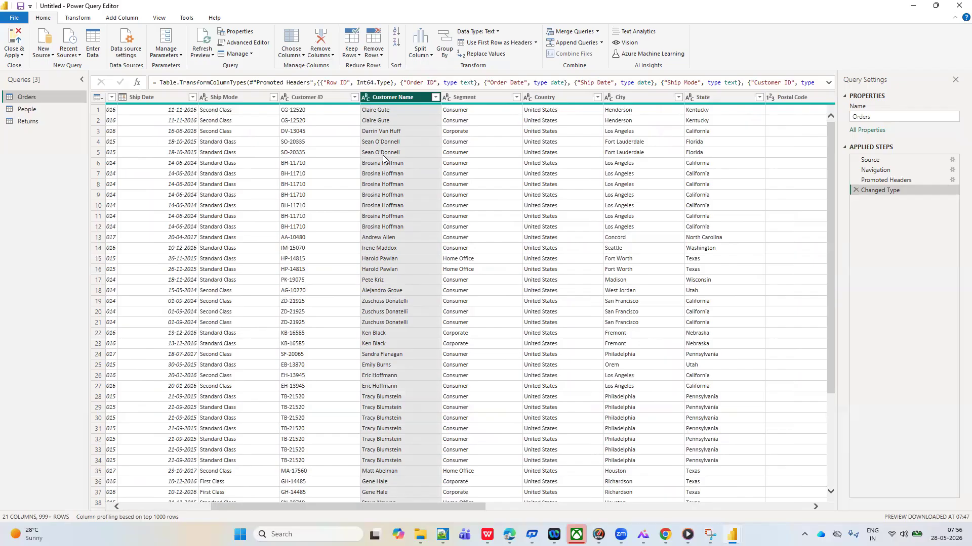
click(358, 57)
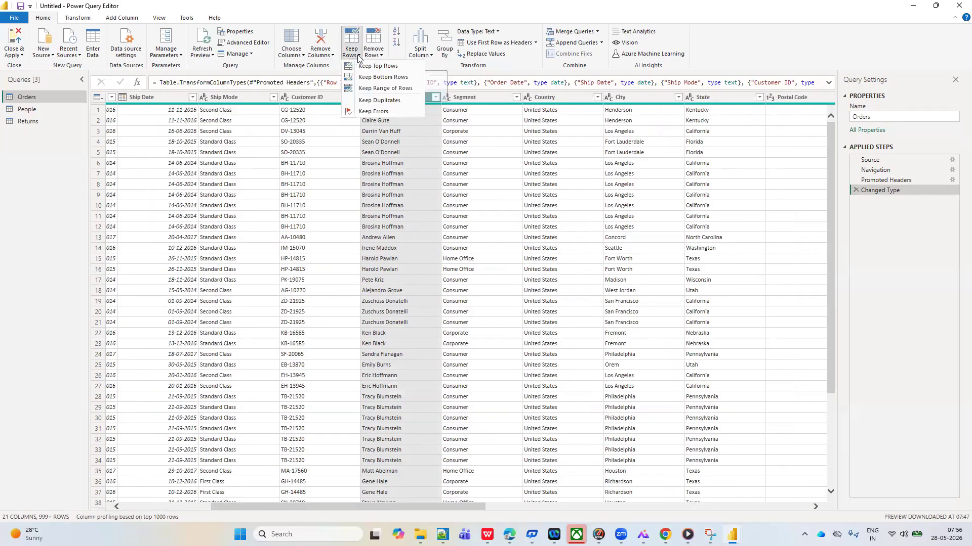
click(377, 101)
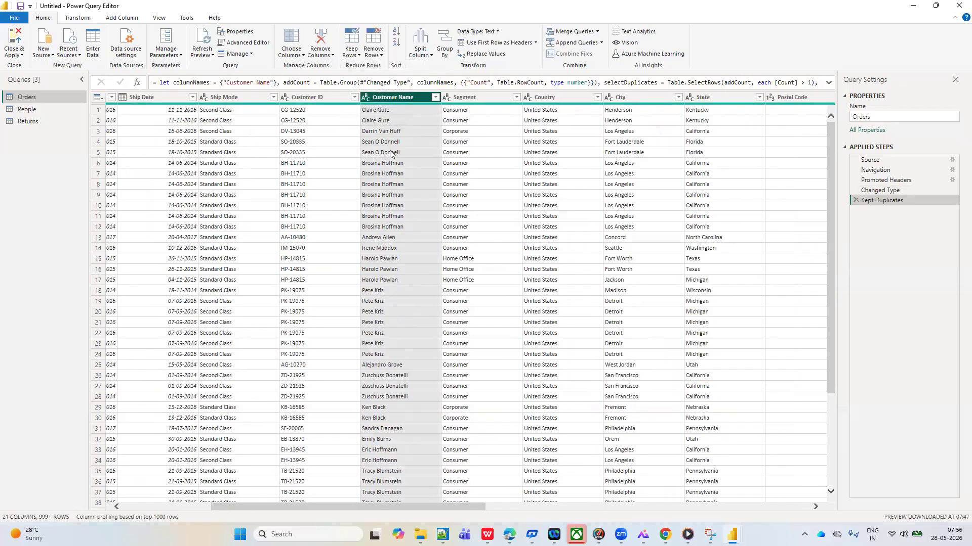
Sort the kept duplicate rows by the Customer Name column in ascending order
click(435, 98)
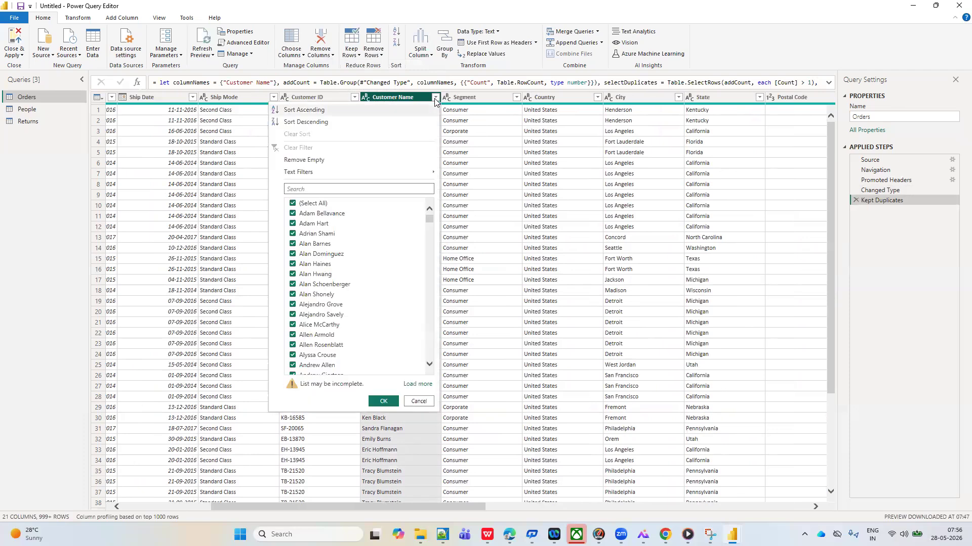
click(315, 110)
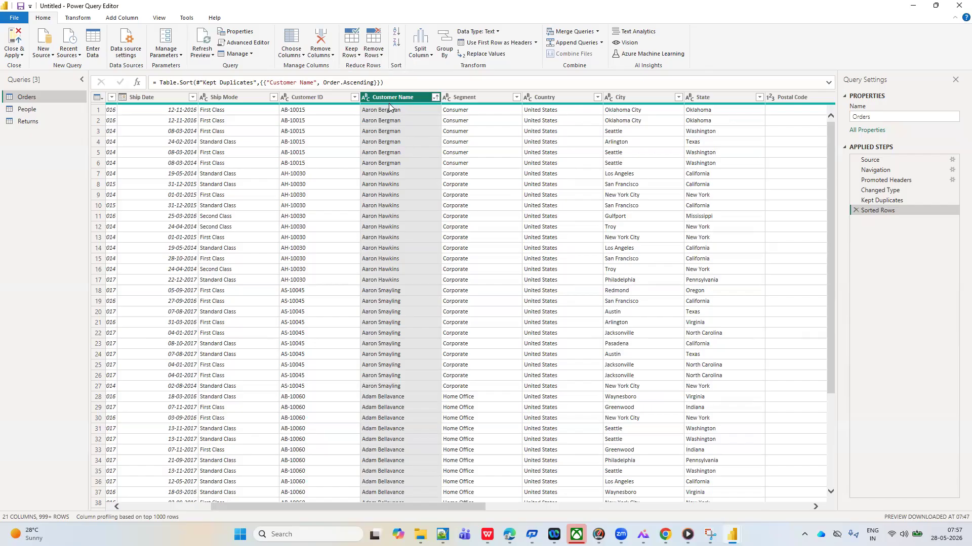
mouse_move(389, 107)
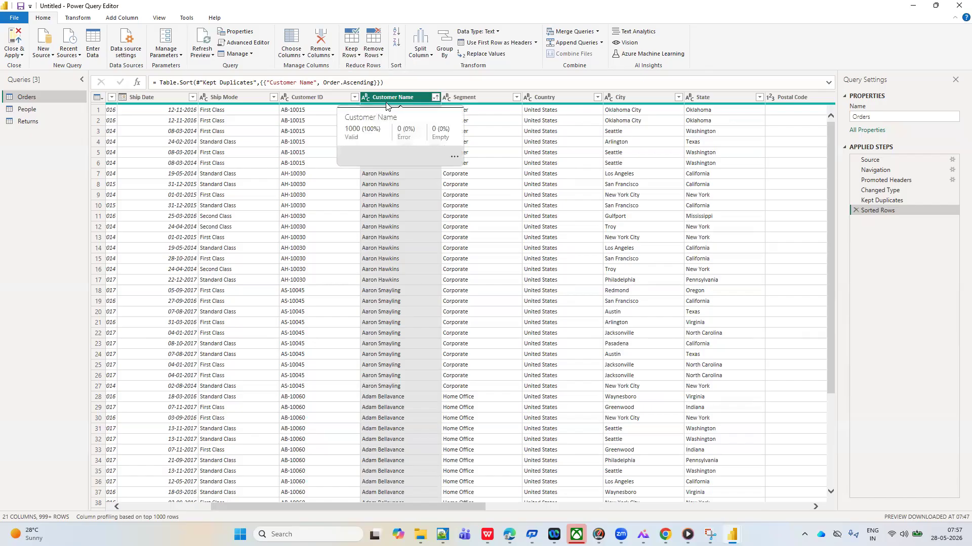
Delete the Sorted Rows and Kept Duplicates steps from the Orders query
click(357, 55)
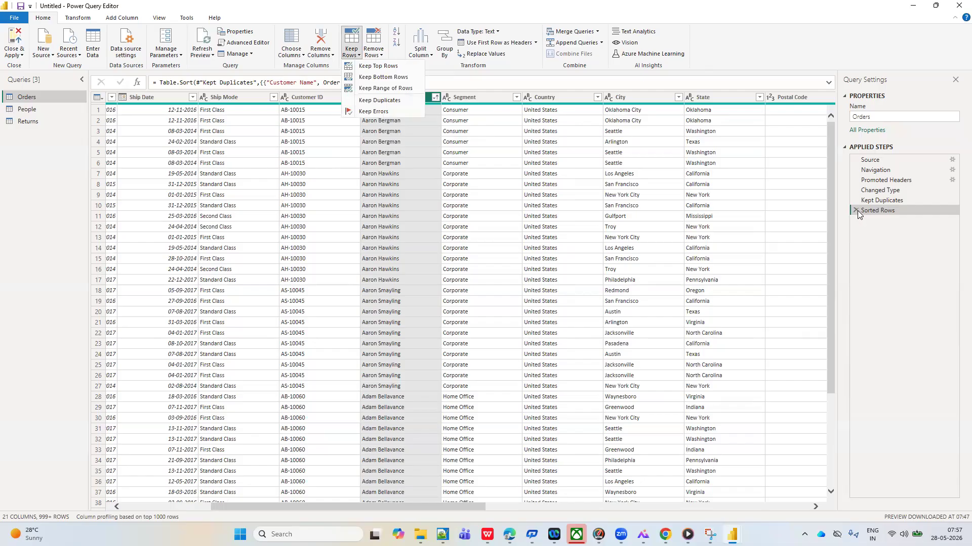
click(418, 178)
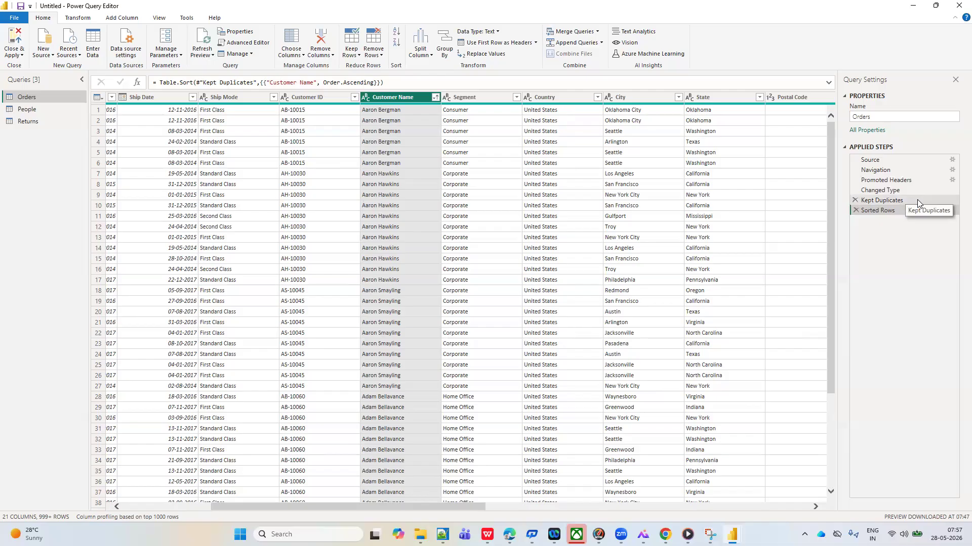
click(855, 210)
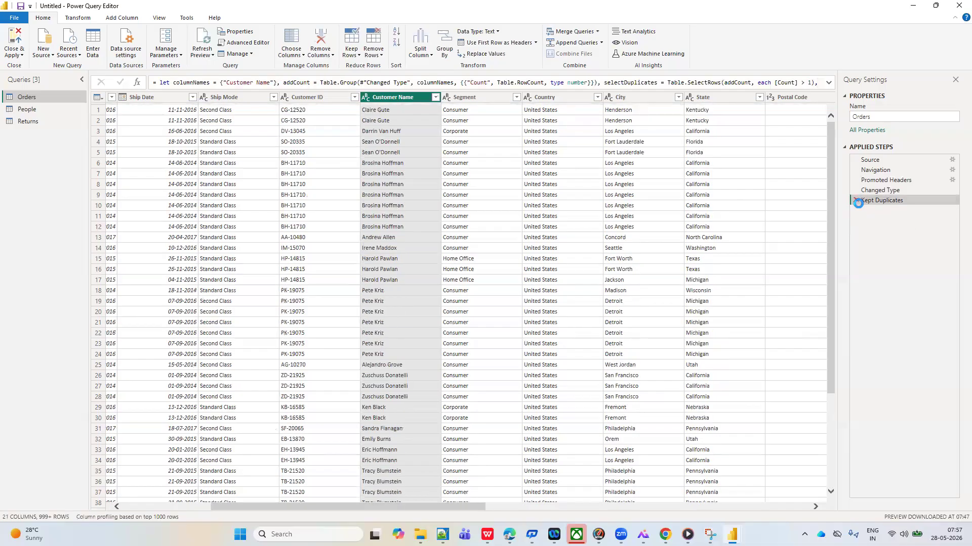
click(855, 201)
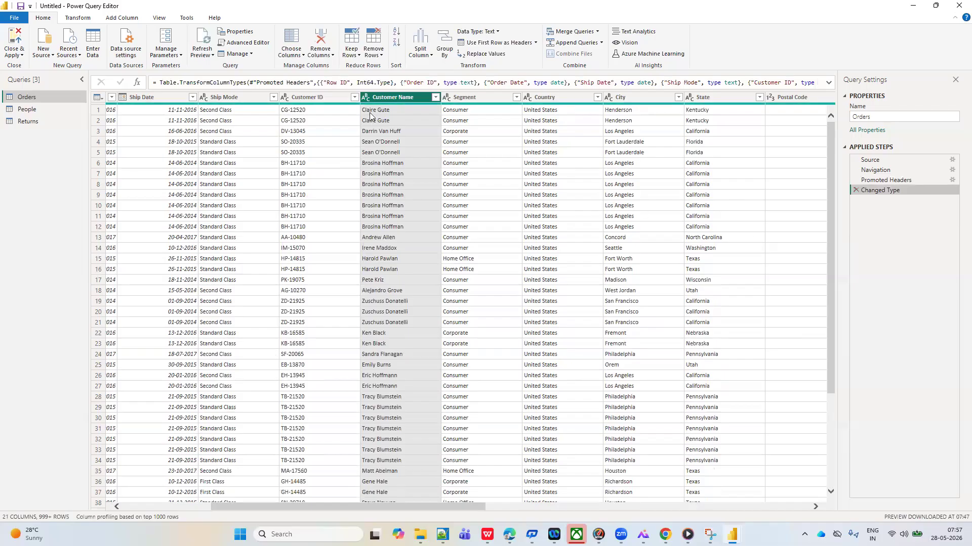
Look across the Orders columns, including Ship Date, Product ID and Region, and down their rows for error values
scroll(296, 219, left, 5)
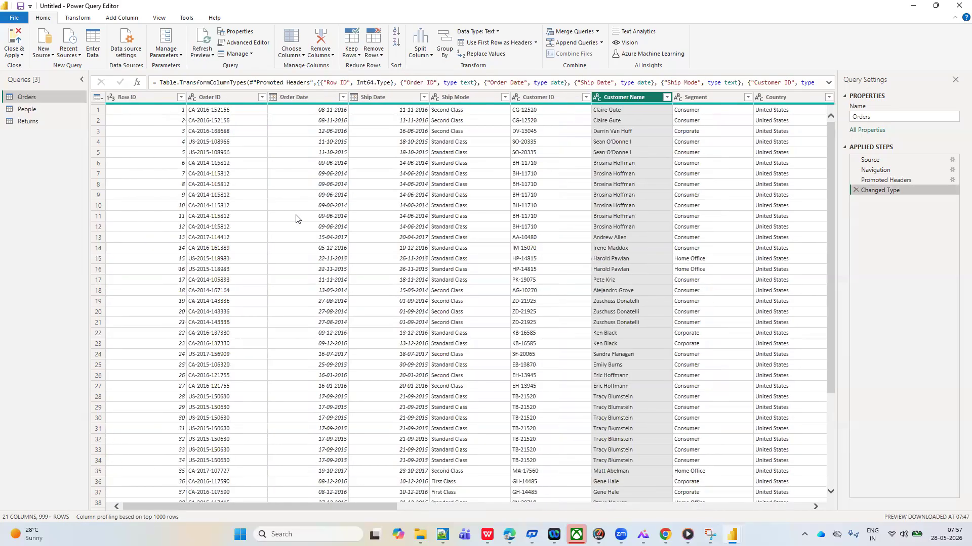
click(385, 95)
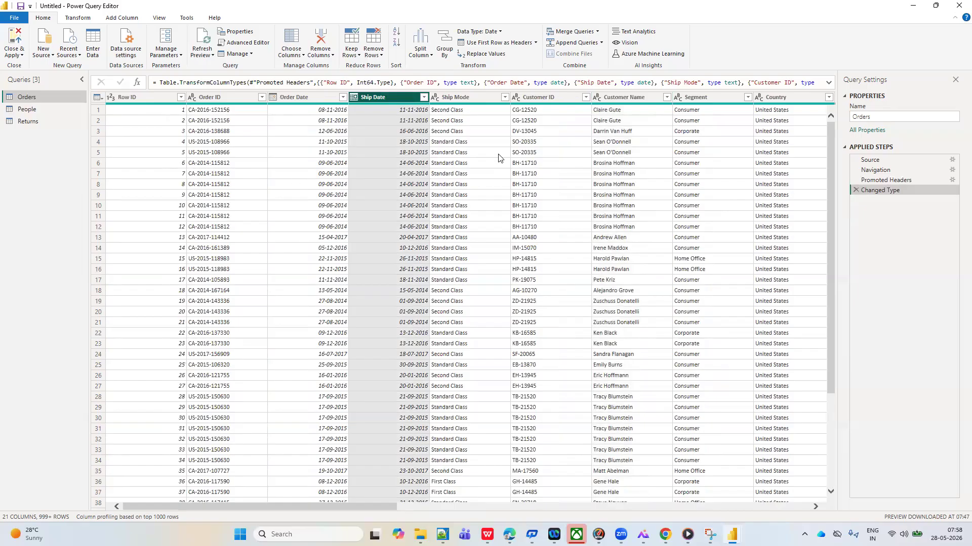
scroll(501, 158, right, 5)
scroll(470, 161, right, 4)
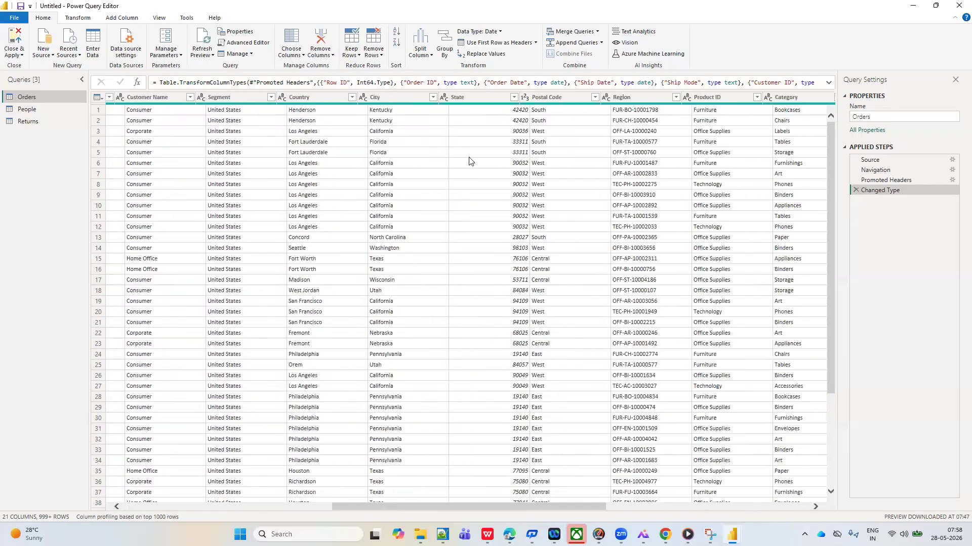
click(601, 97)
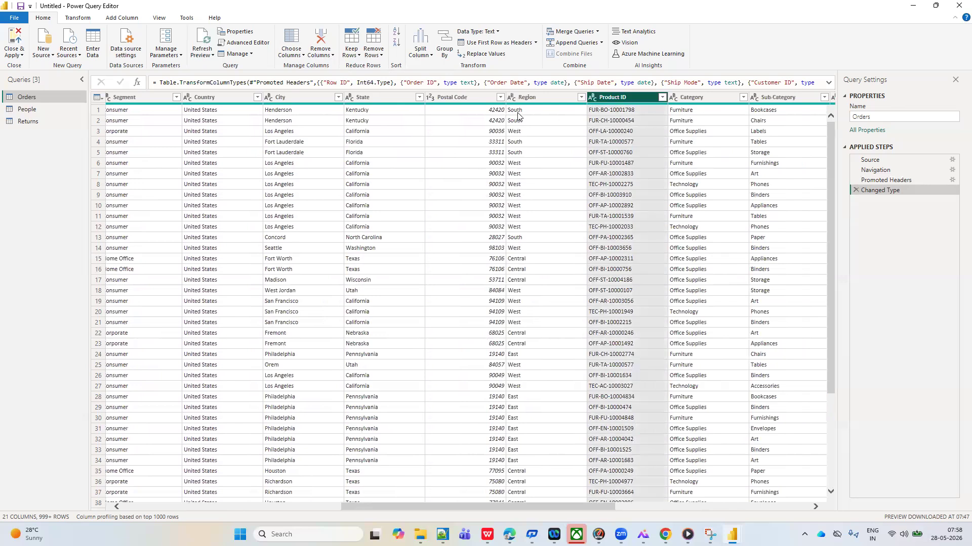
click(524, 96)
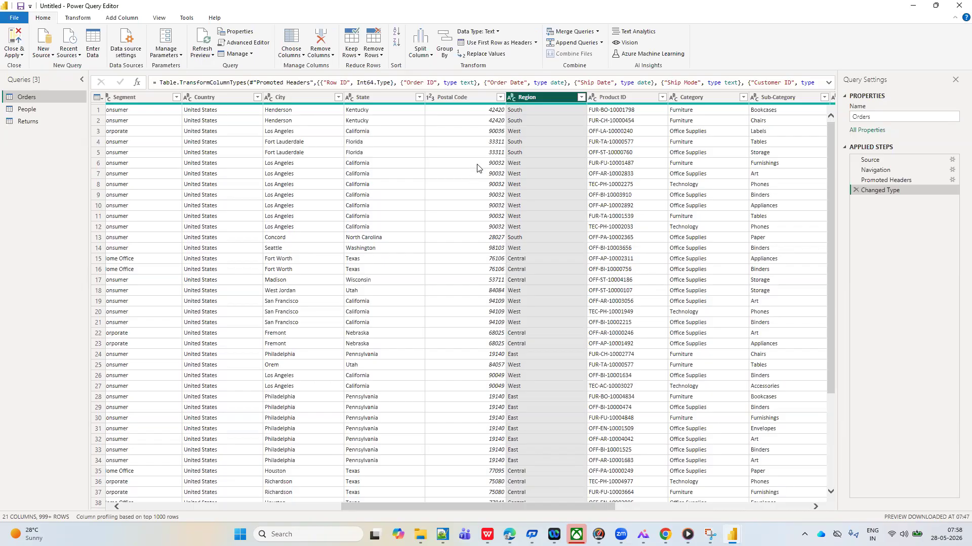
scroll(438, 246, down, 5)
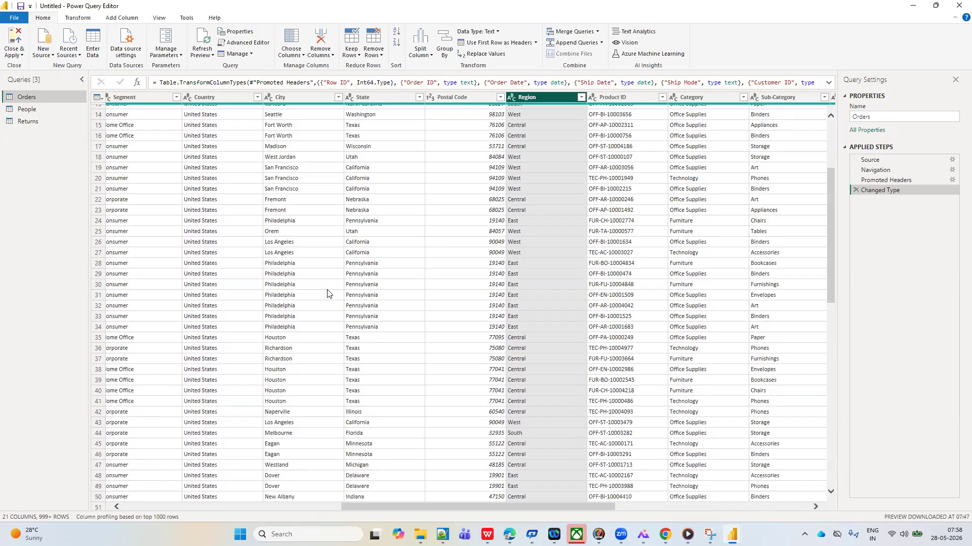
scroll(327, 294, down, 3)
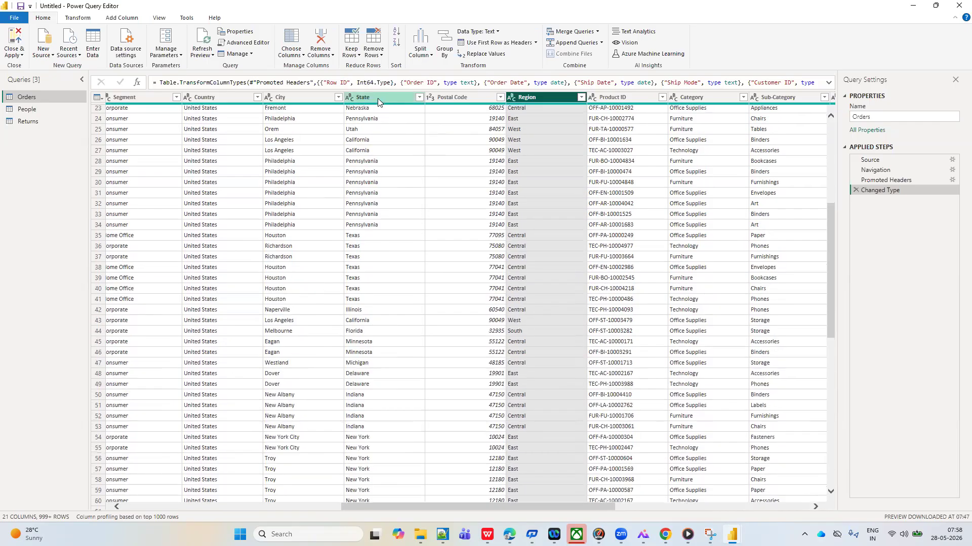
Look down the State column's values and keep only the Orders rows that have errors in that column
click(379, 97)
scroll(372, 294, down, 20)
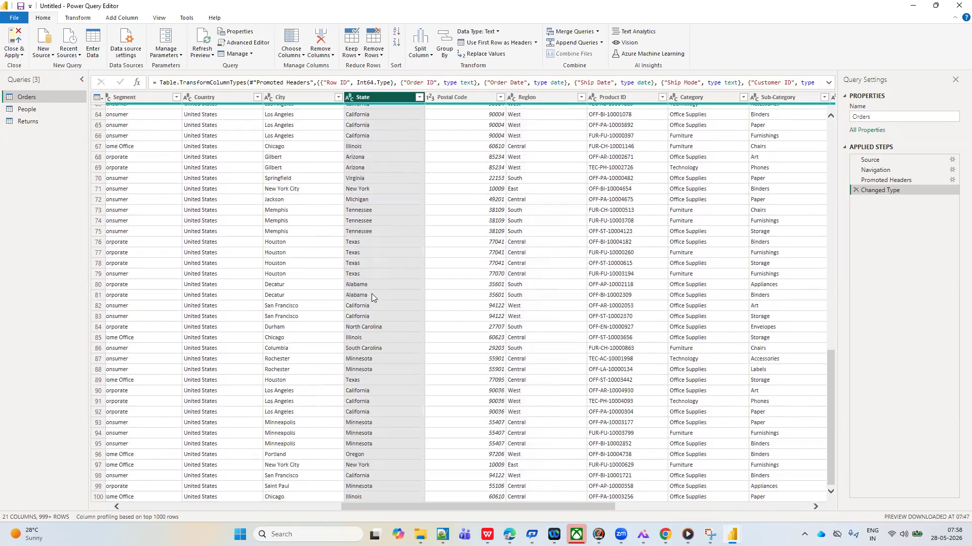
scroll(372, 293, down, 20)
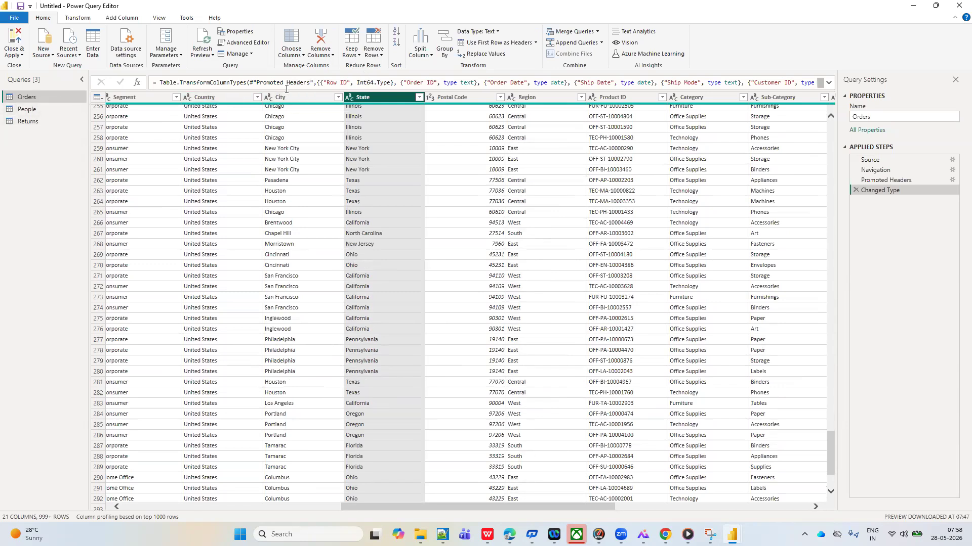
click(352, 51)
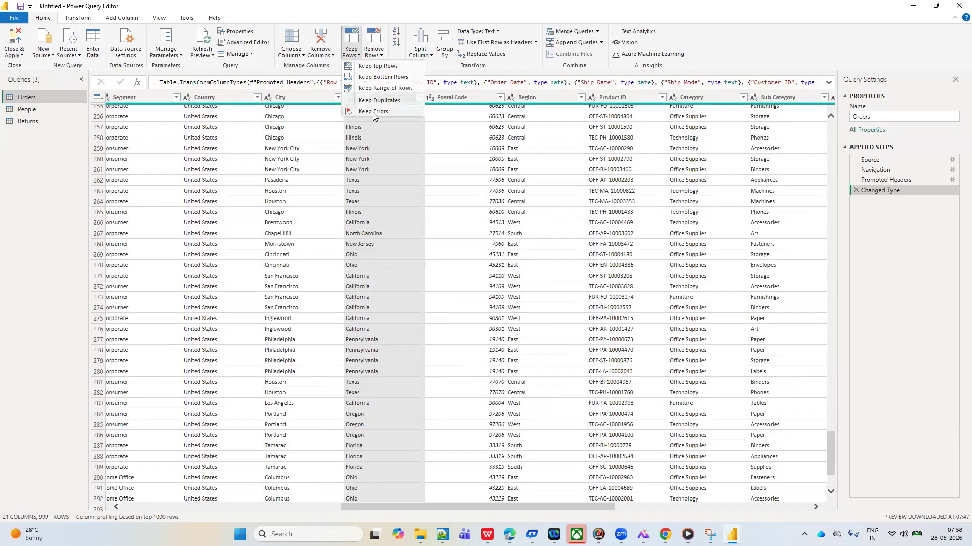
click(373, 112)
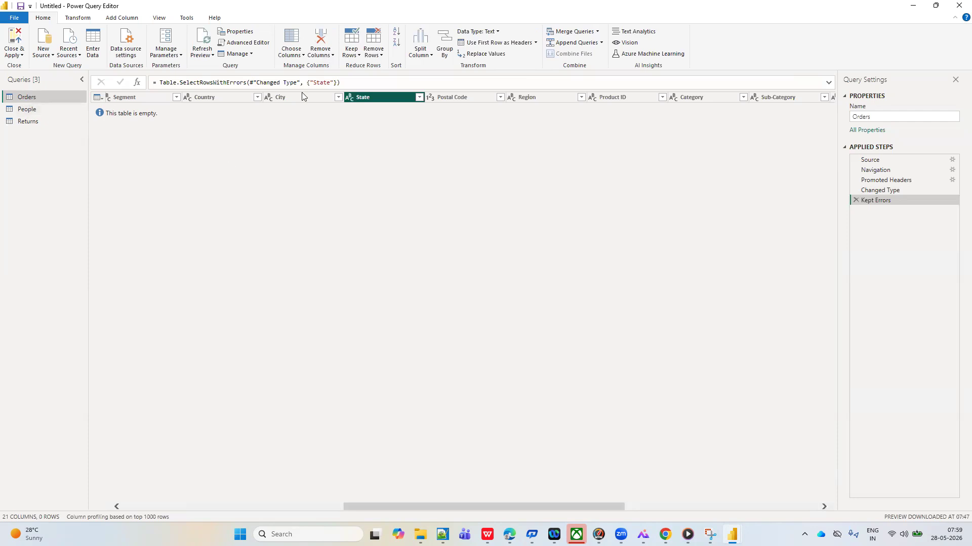
click(358, 56)
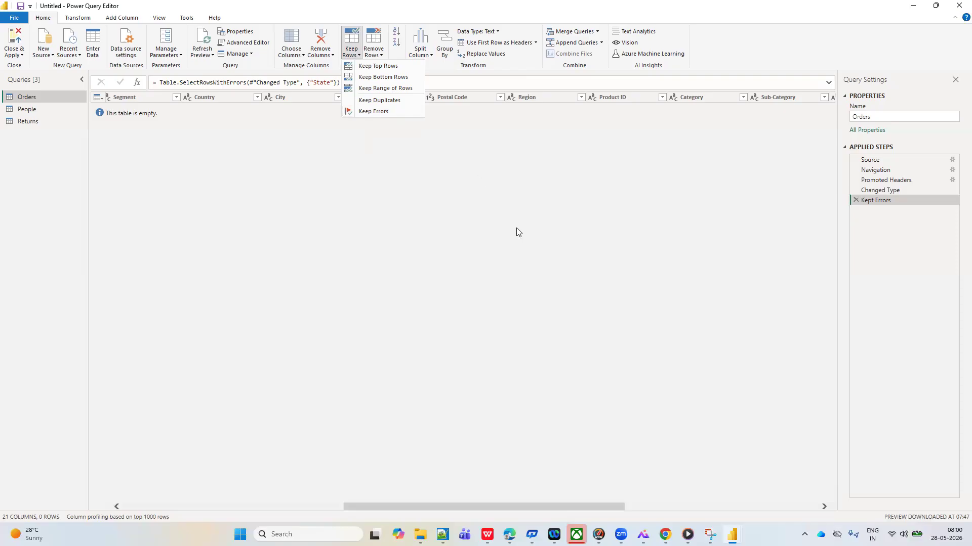
Delete the Kept Errors step from the Orders query and look over the options for keeping rows
key(Escape)
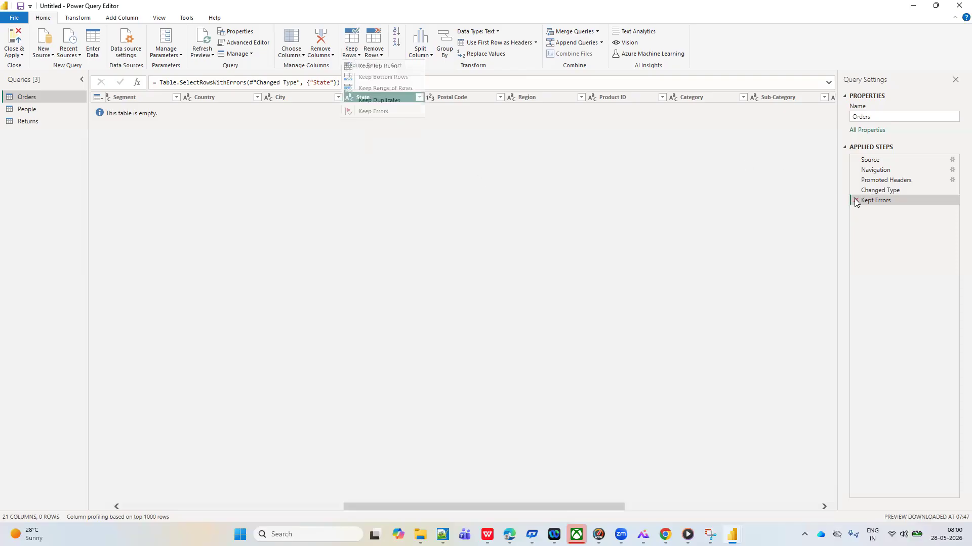
click(855, 200)
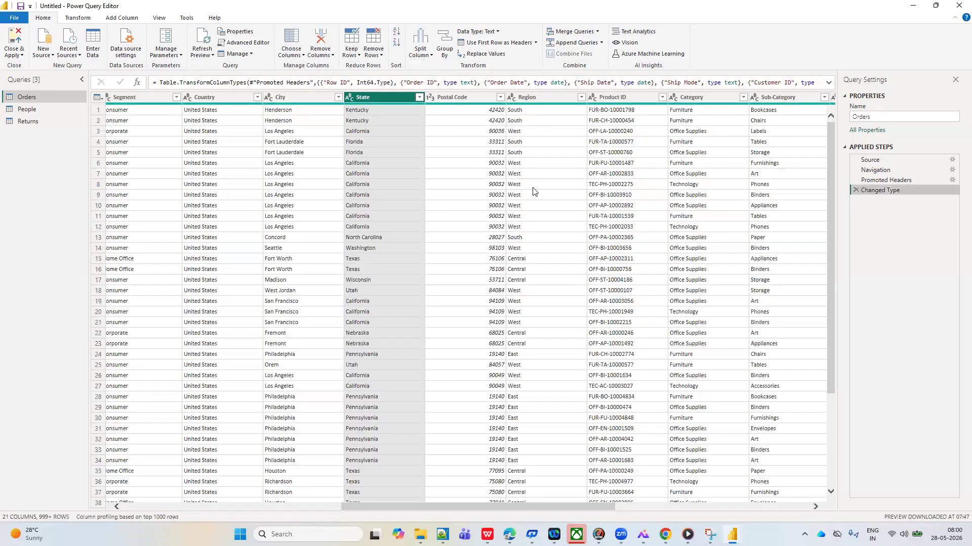
click(355, 57)
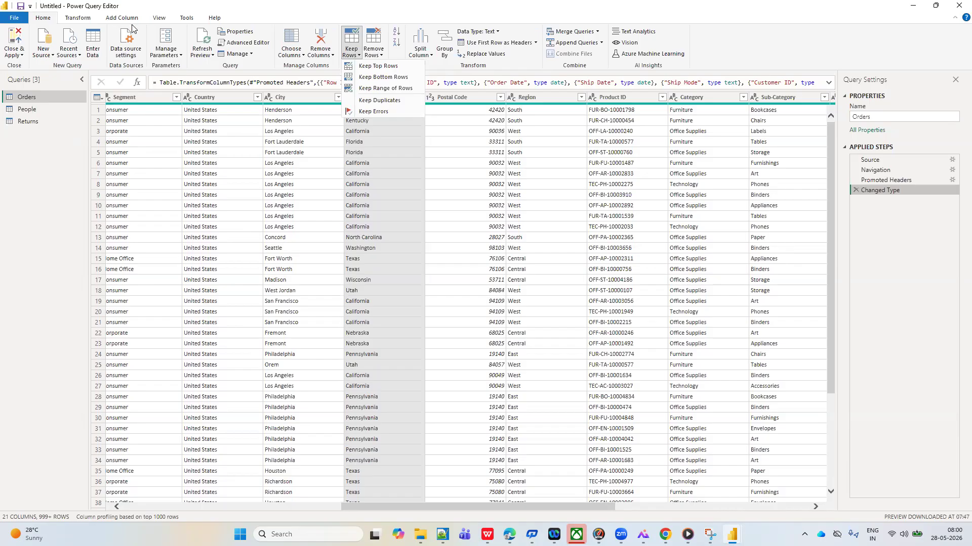
click(261, 275)
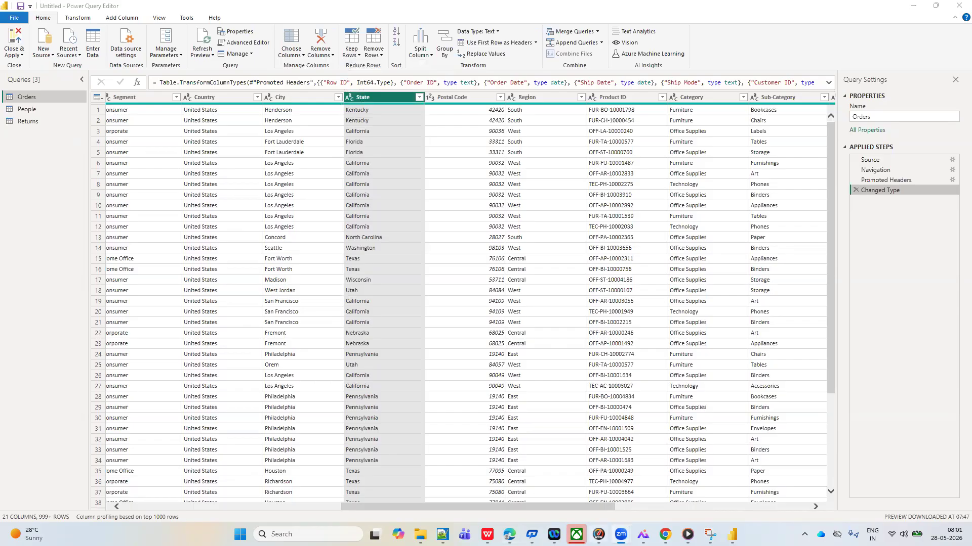
Return to the Power Query Editor window and look over the available options for removing rows
mouse_move(732, 534)
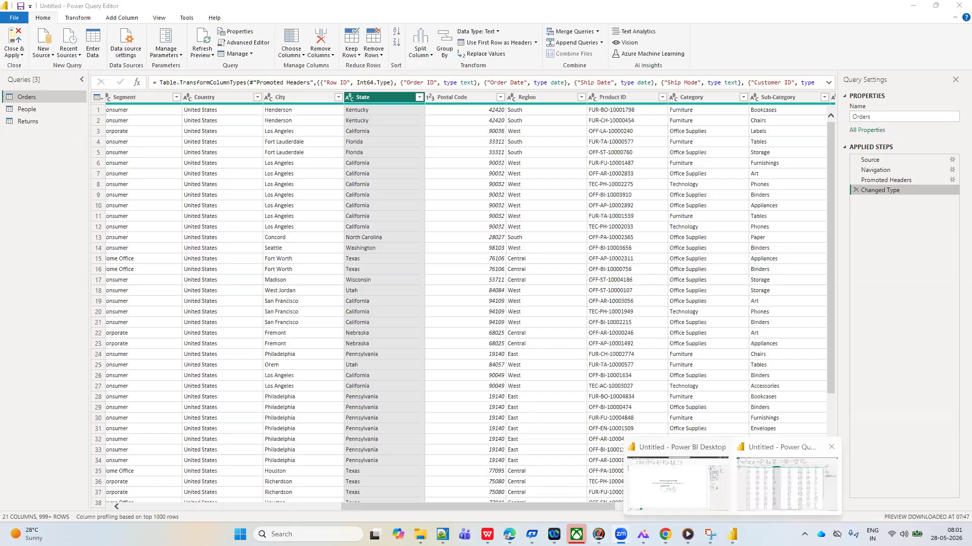
click(784, 481)
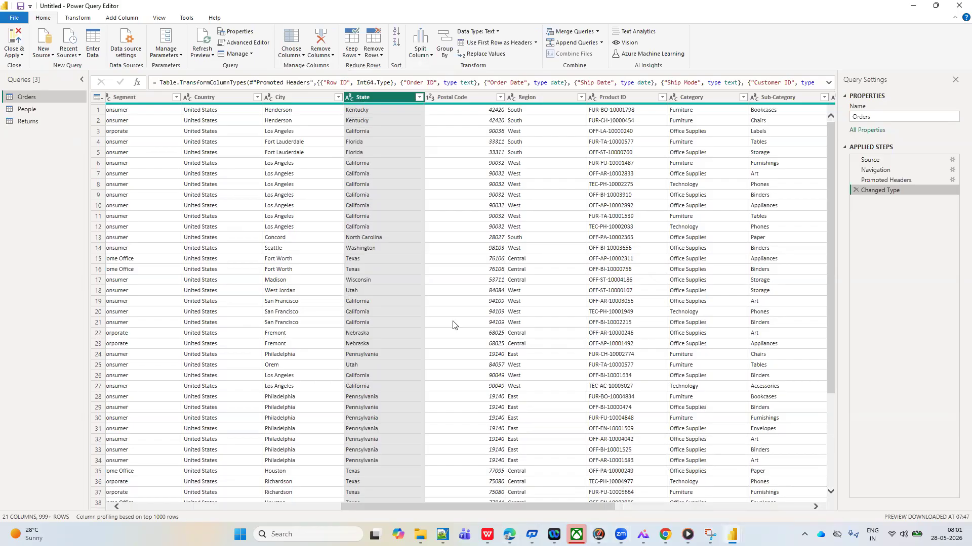
click(382, 57)
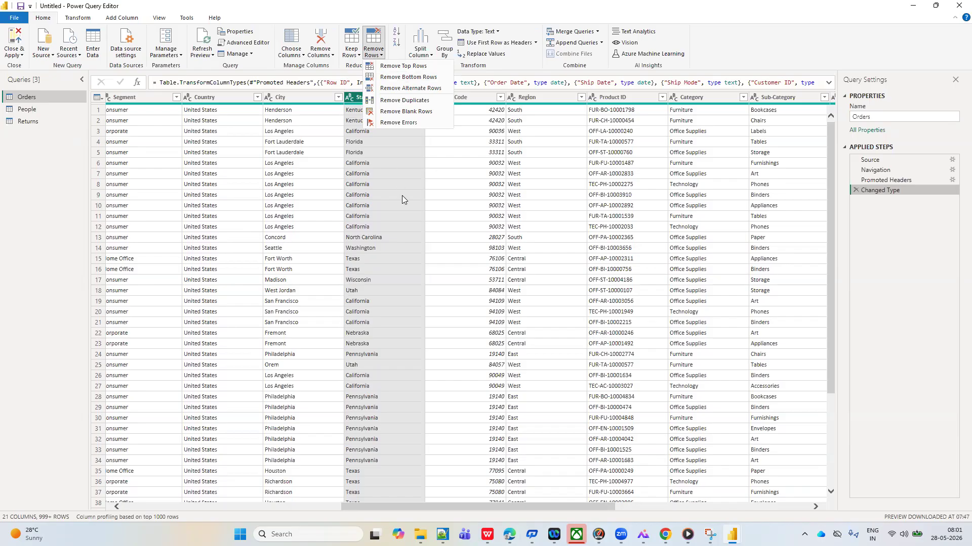
click(467, 195)
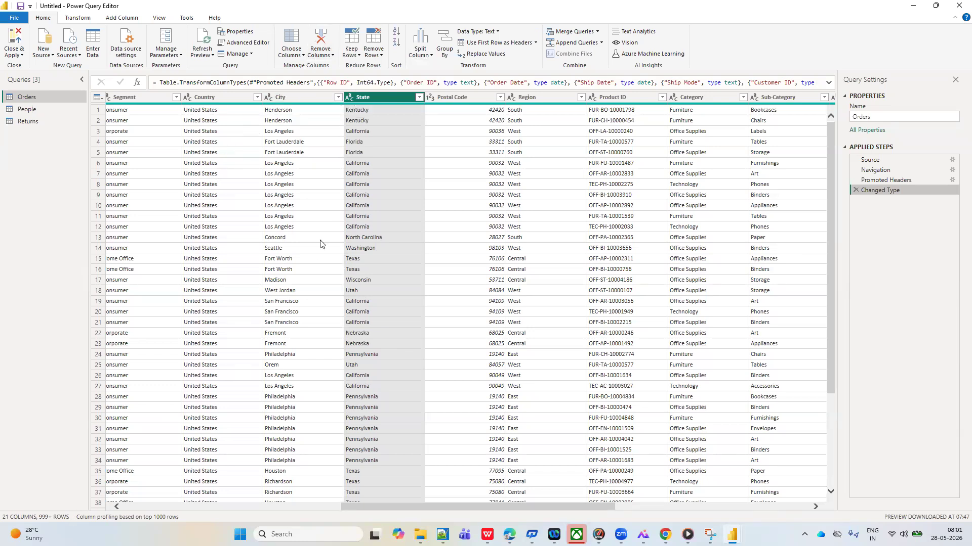
Remove the top 10 rows from the Orders query
click(382, 56)
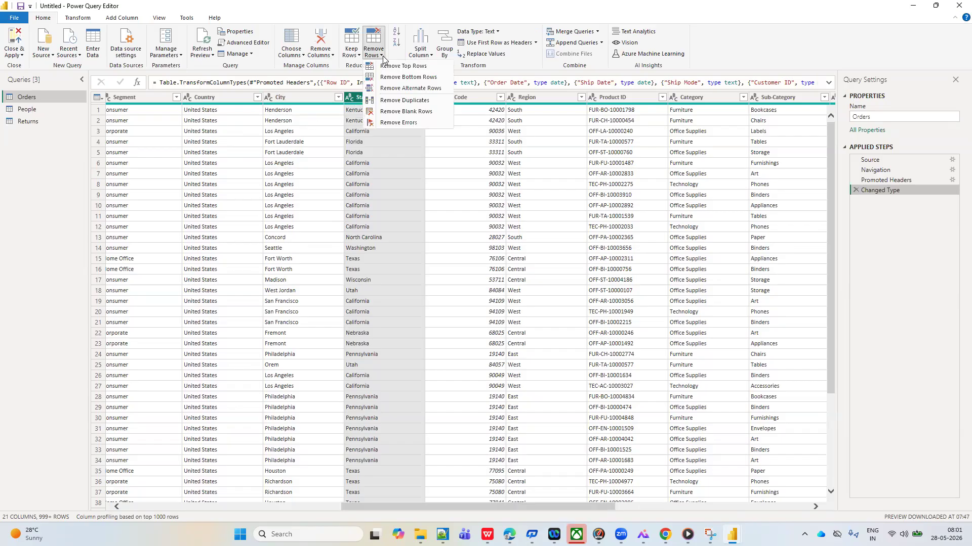
click(416, 70)
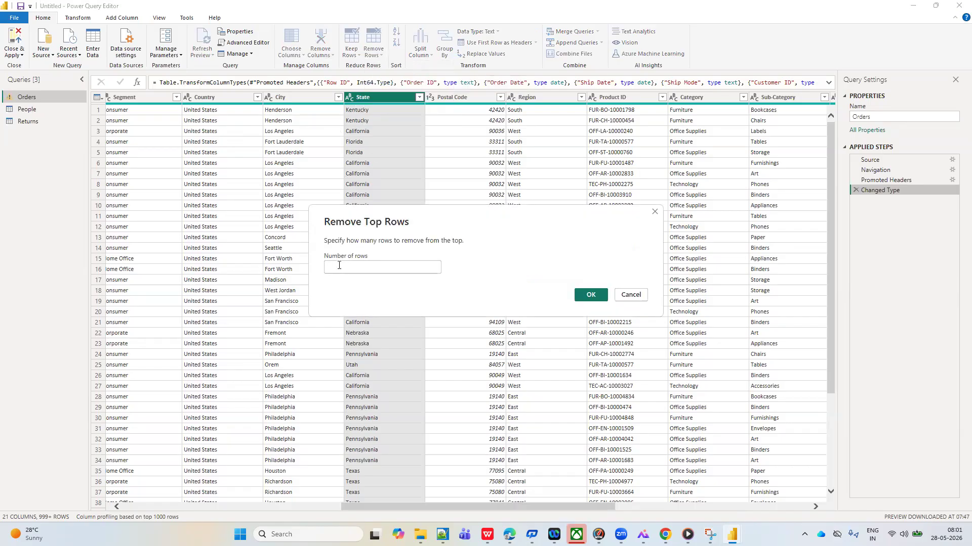
click(339, 265)
text(10)
click(596, 299)
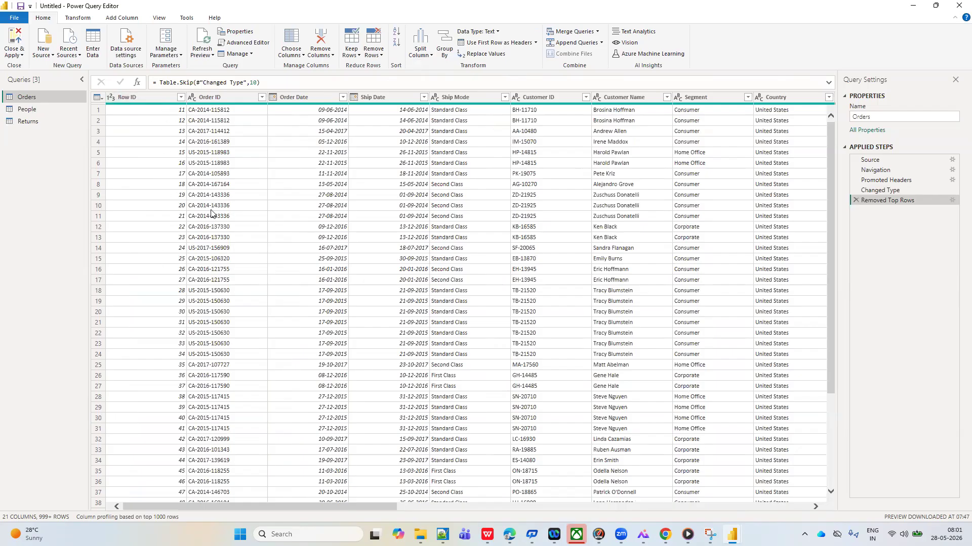
Edit the Removed Top Rows step so that it removes 20 rows from the start of Orders
click(951, 200)
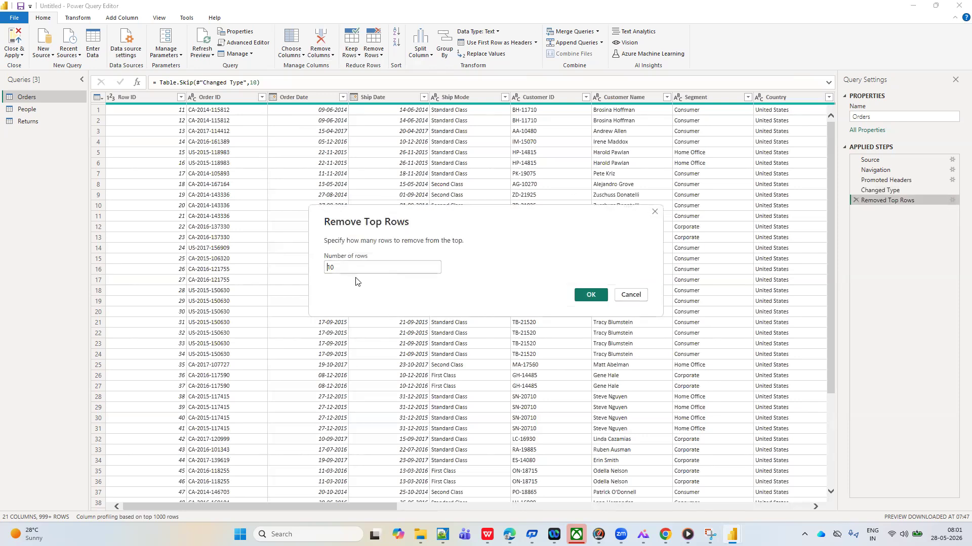
double_click(341, 267)
key(BackSpace)
text(20)
click(591, 295)
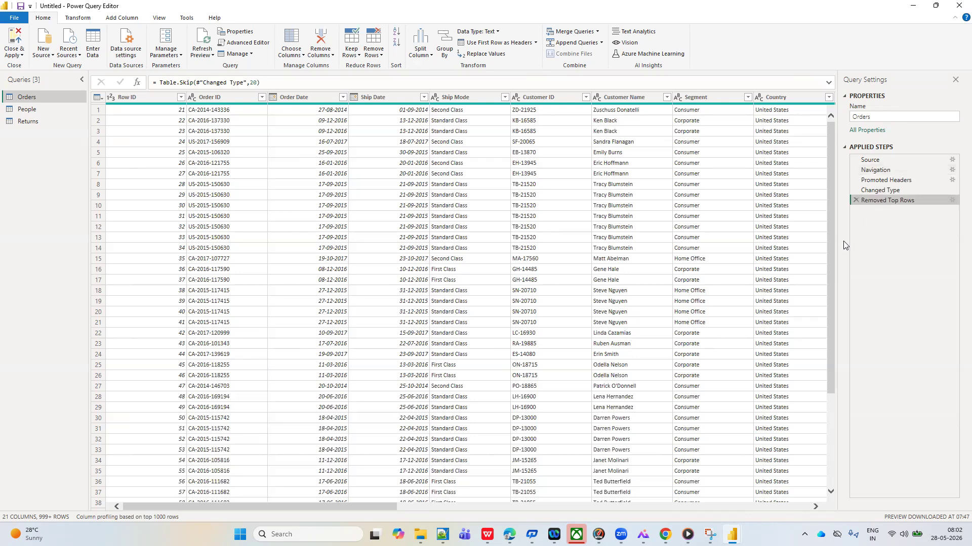
Delete the Removed Top Rows step from the Orders query
click(382, 59)
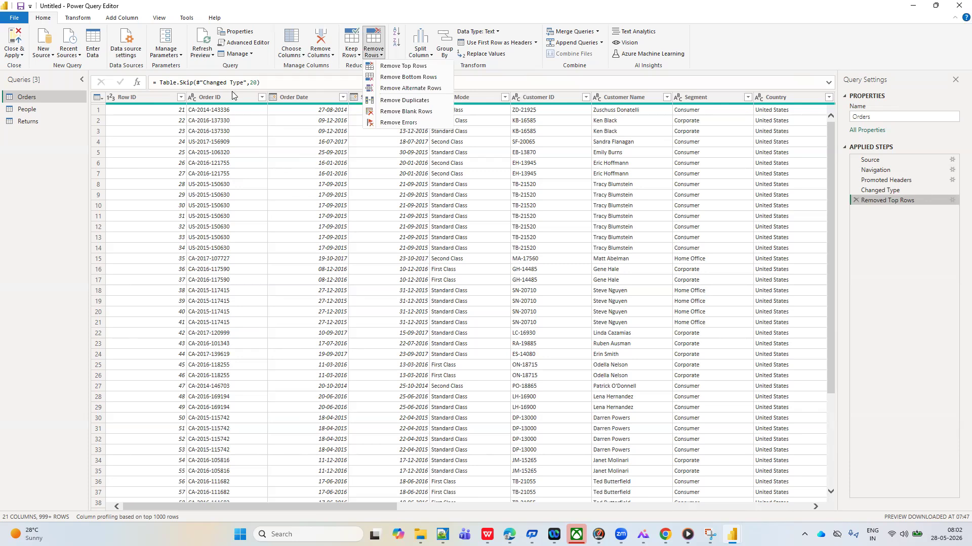
click(293, 162)
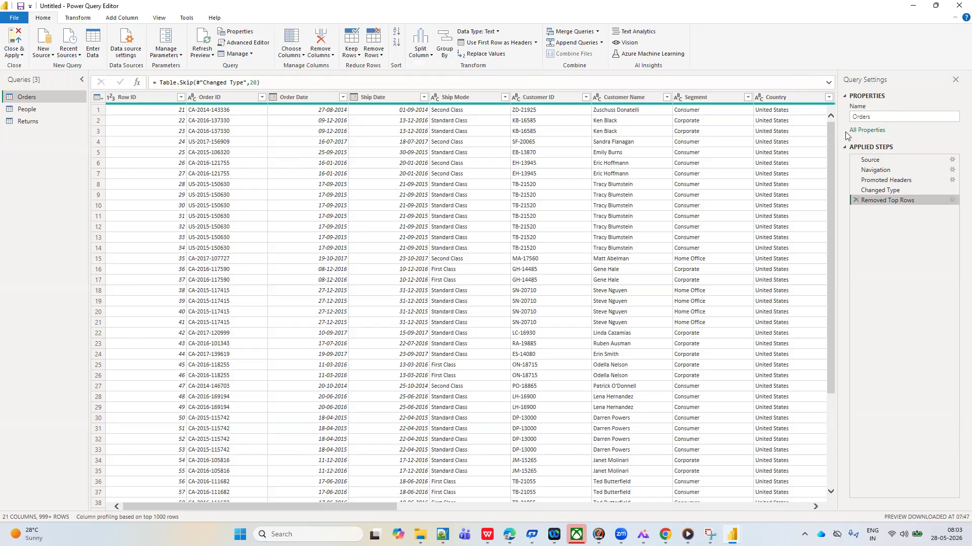
click(856, 200)
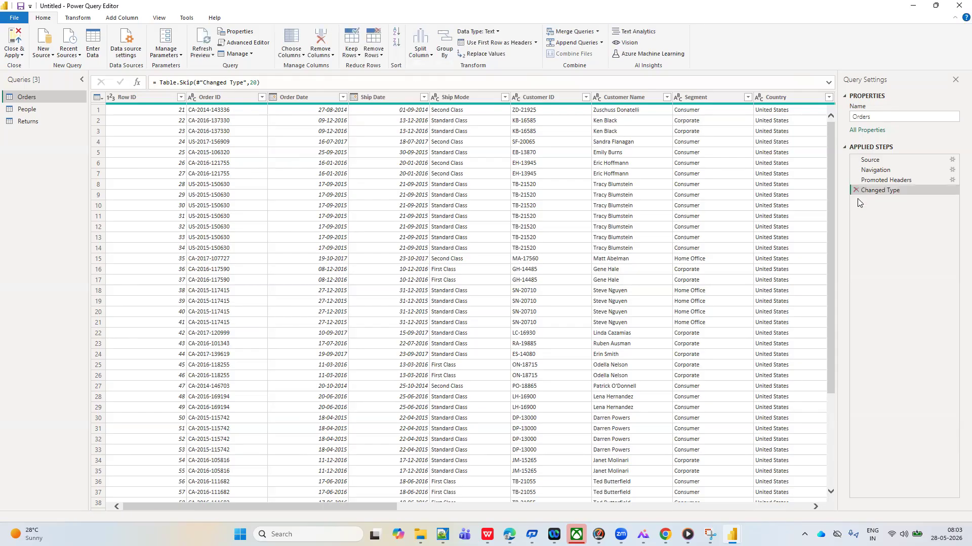
Remove the bottom 9000 rows from the Orders query and delete that applied step again
click(380, 57)
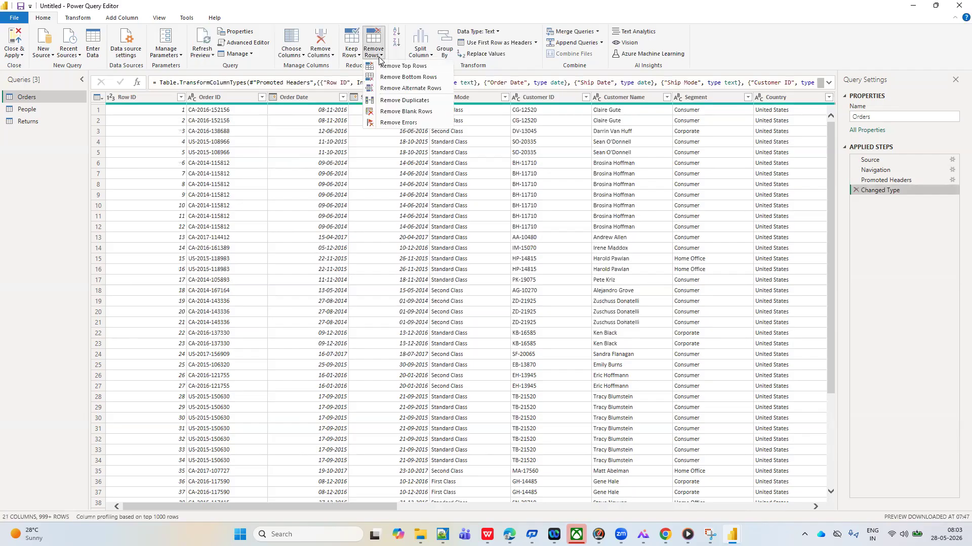
click(404, 78)
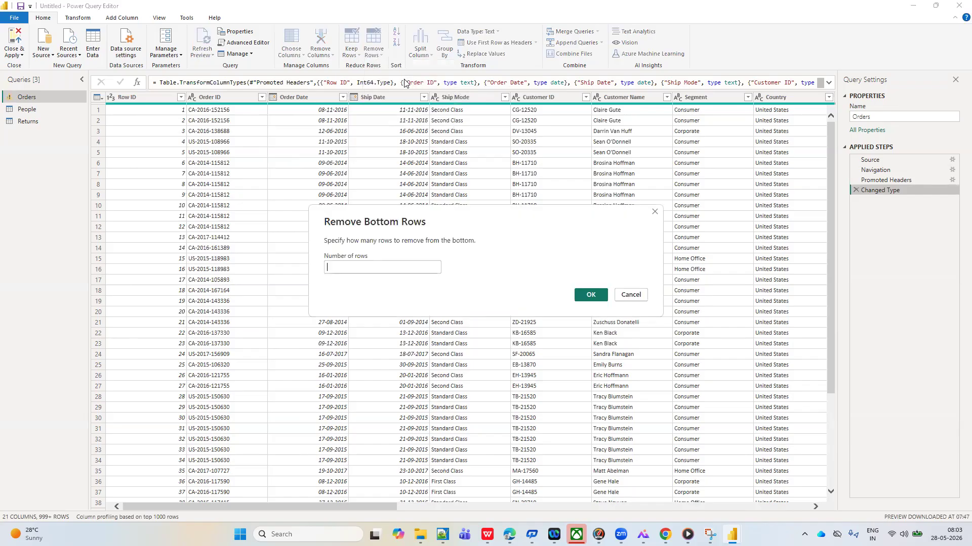
text(9000)
click(591, 295)
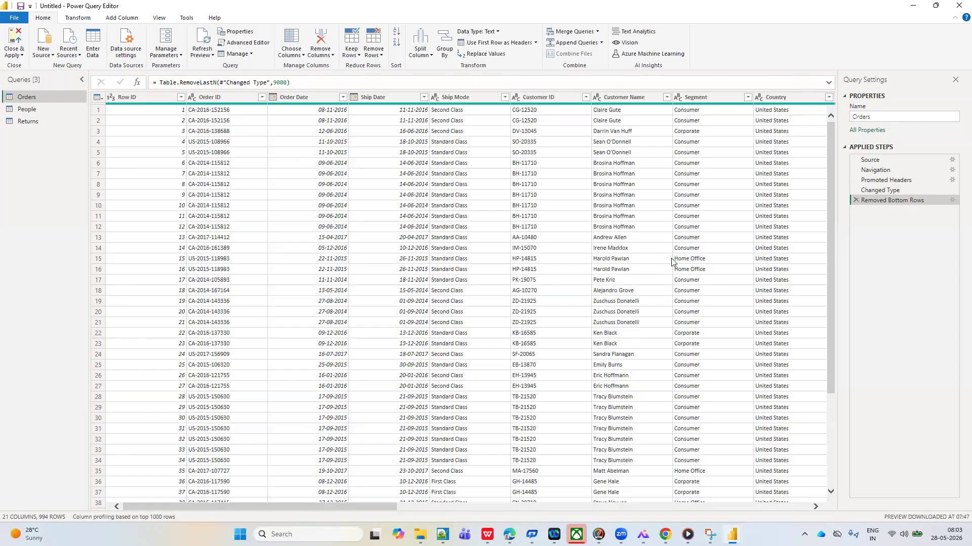
click(854, 200)
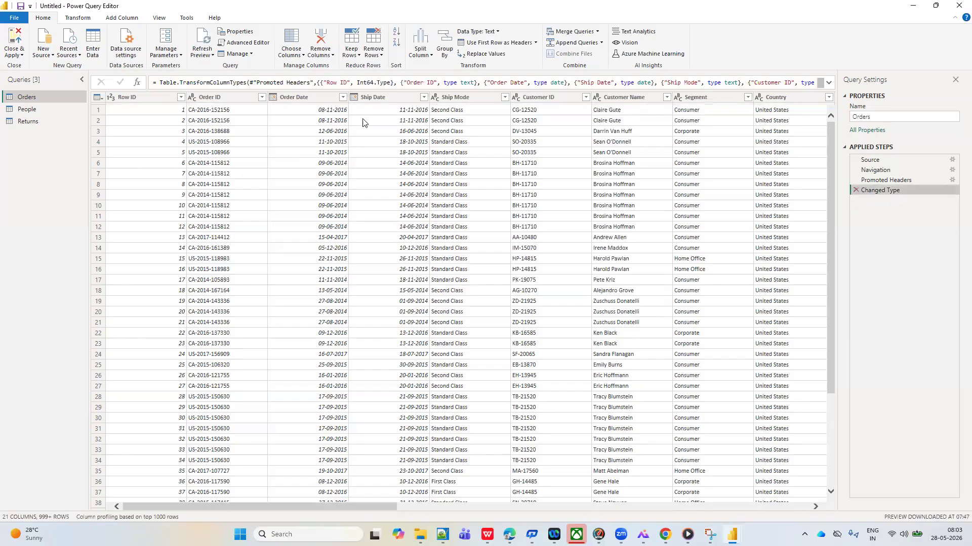
Remove the bottom 200 rows from the Orders query
click(374, 53)
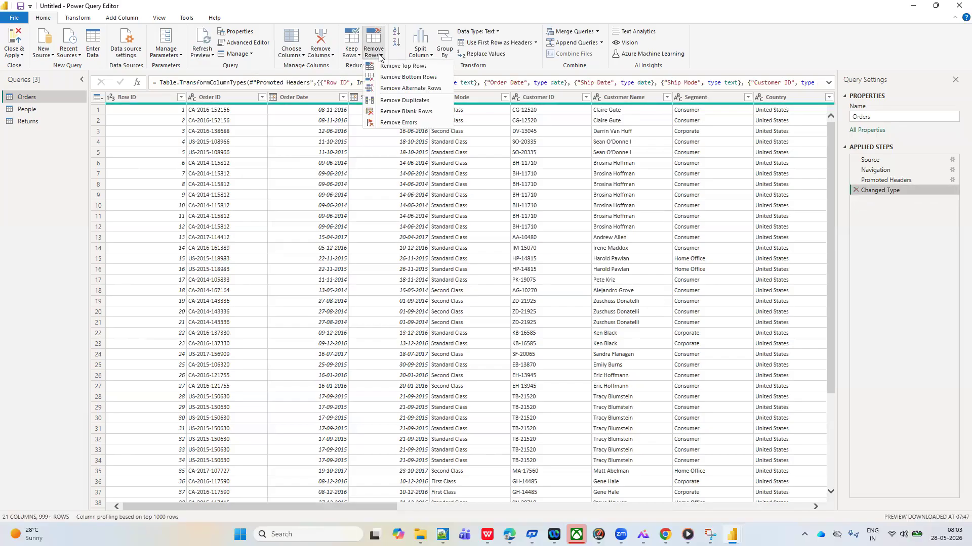
click(409, 78)
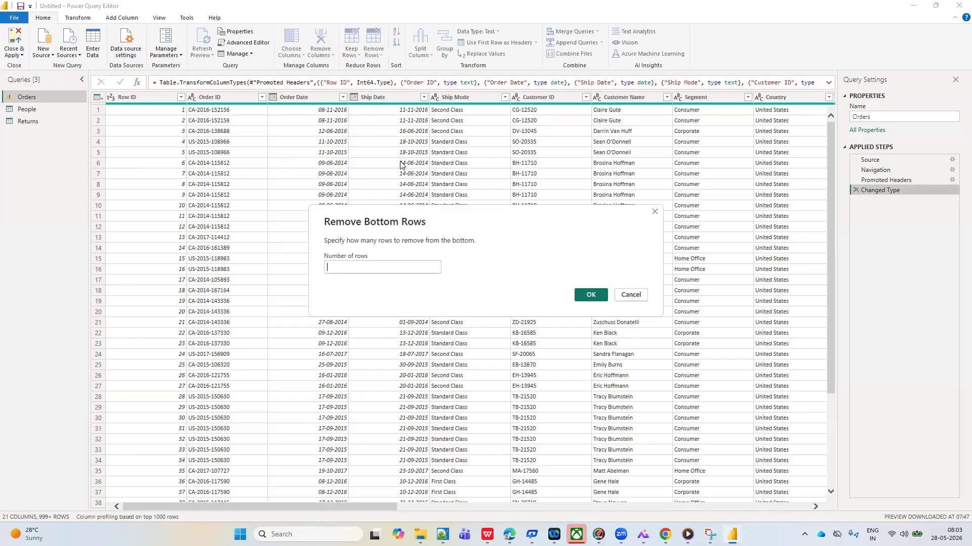
click(347, 273)
text(200)
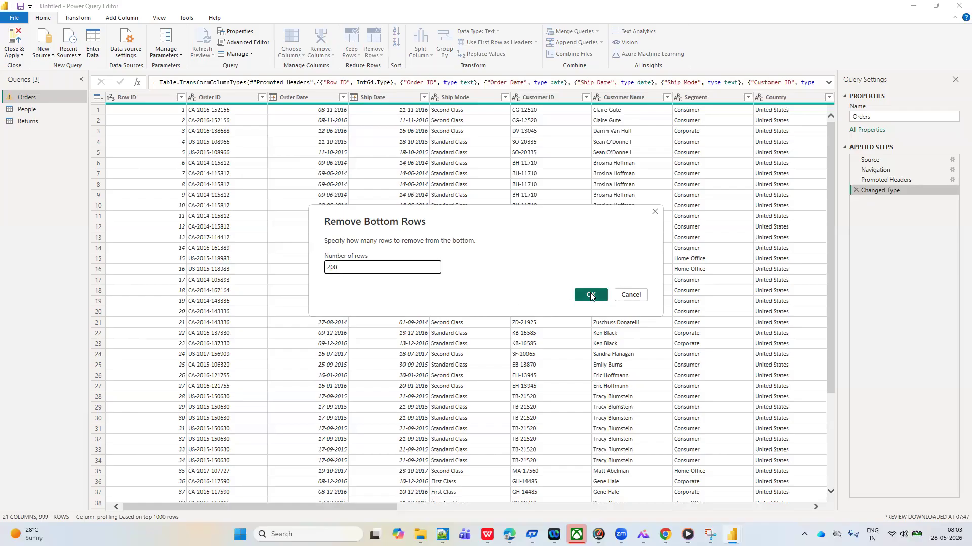
click(591, 295)
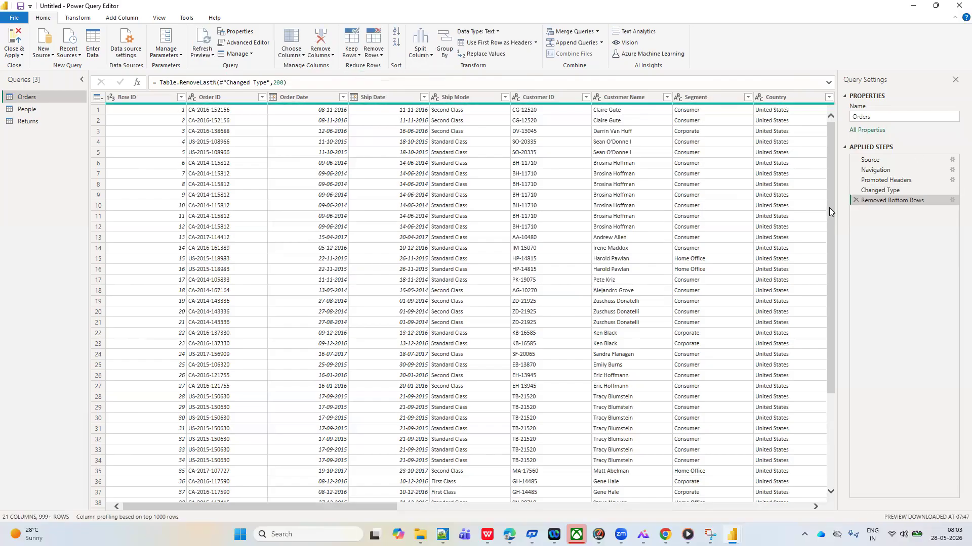
Look down the Orders rows and edit the Removed Bottom Rows step so that it removes 900 rows
scroll(378, 356, down, 4)
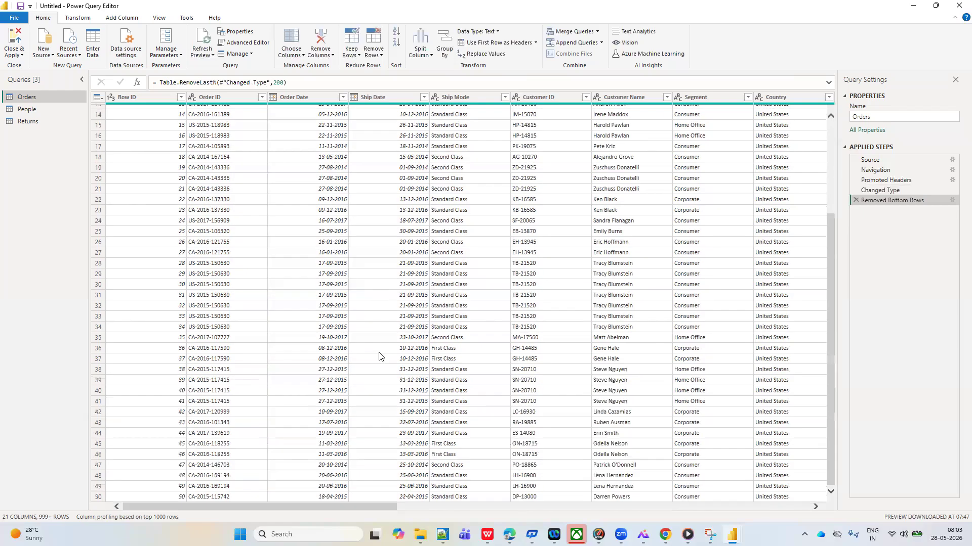
scroll(379, 356, down, 20)
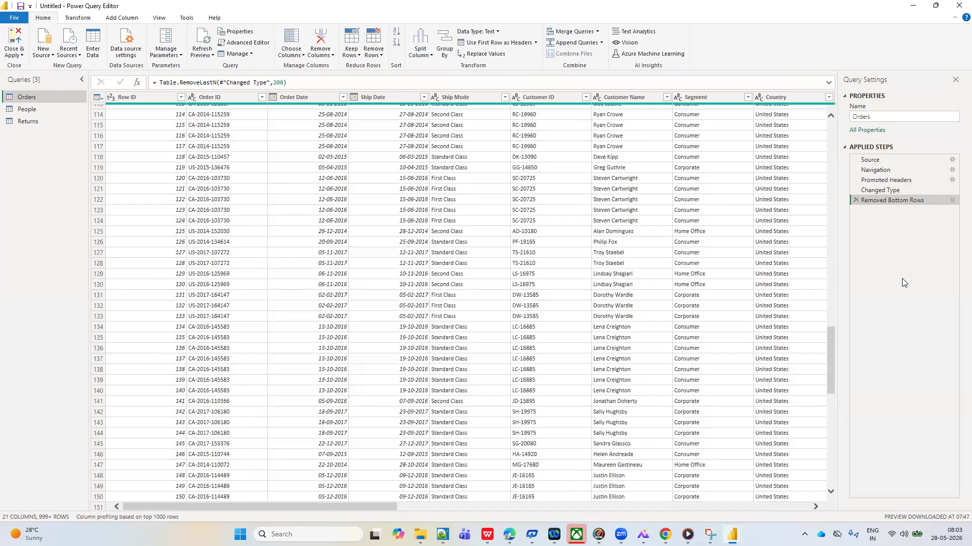
click(951, 201)
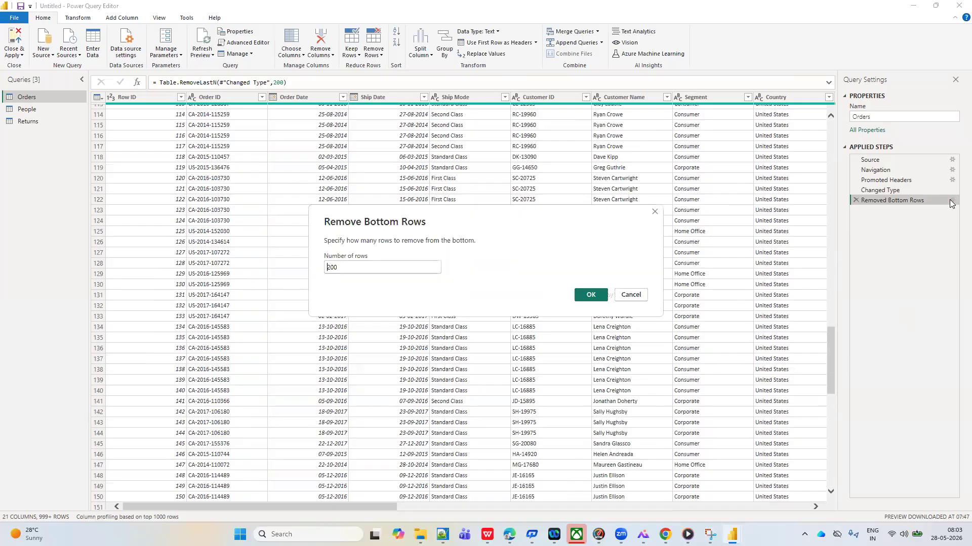
double_click(343, 269)
key(BackSpace)
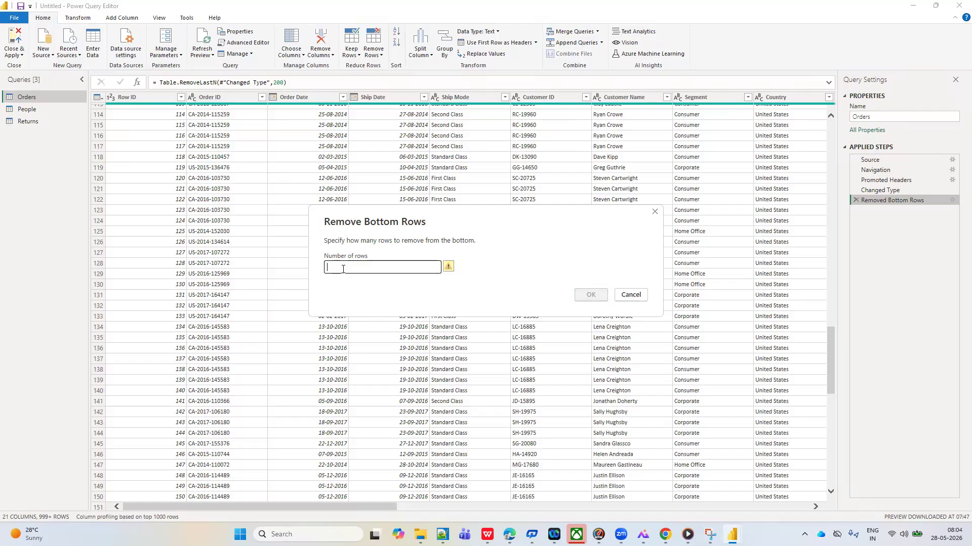
text(900)
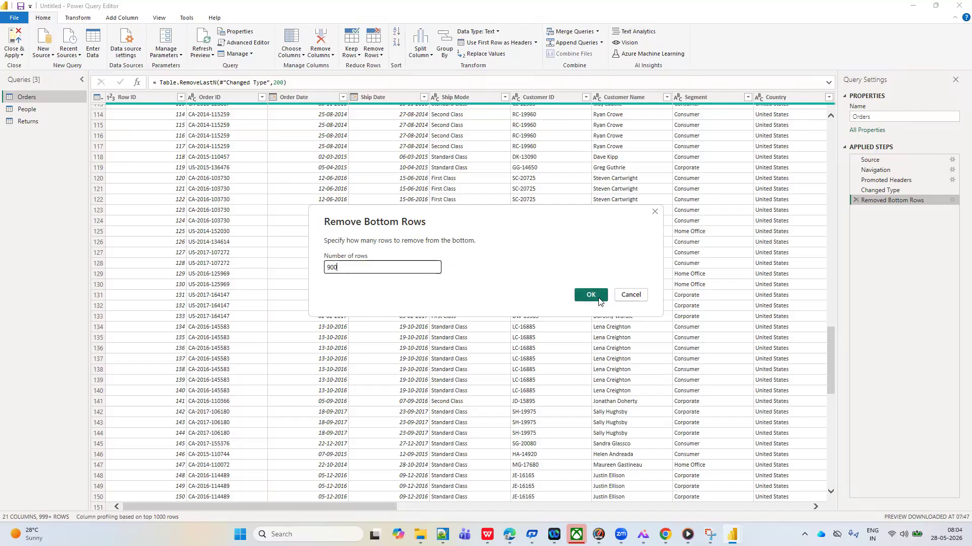
click(599, 298)
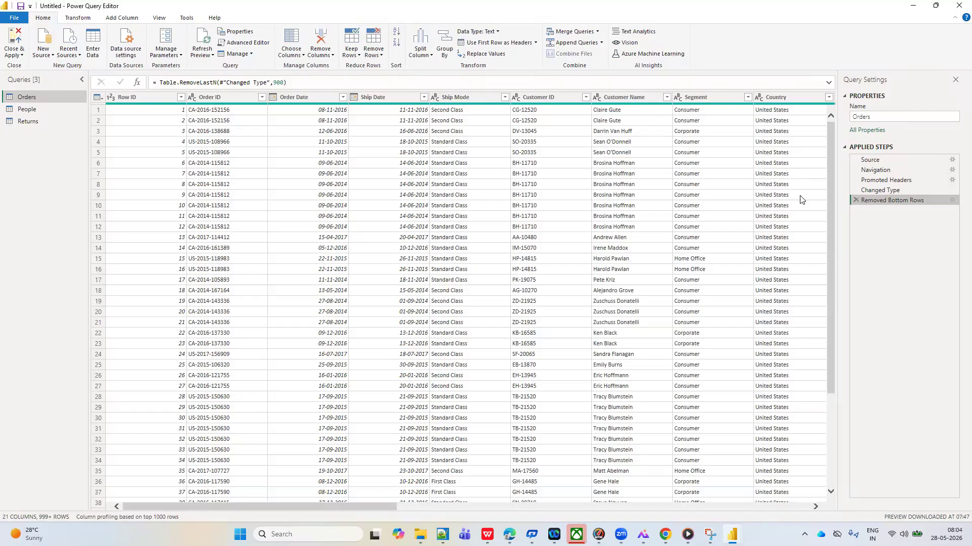
Look down through the Orders rows, past row 1,100, to examine the data remaining after the bottom-row removal
drag(828, 200, 839, 340)
scroll(585, 302, down, 20)
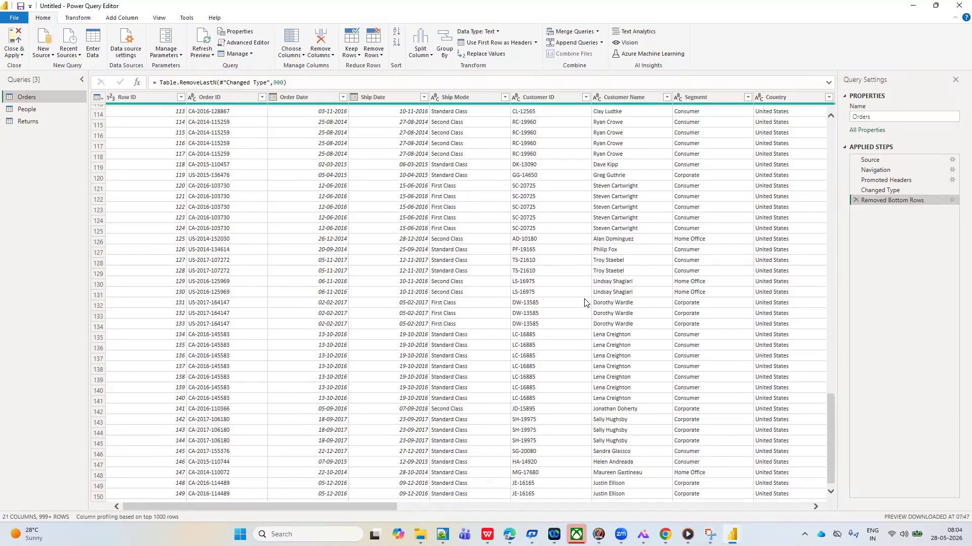
scroll(584, 303, down, 20)
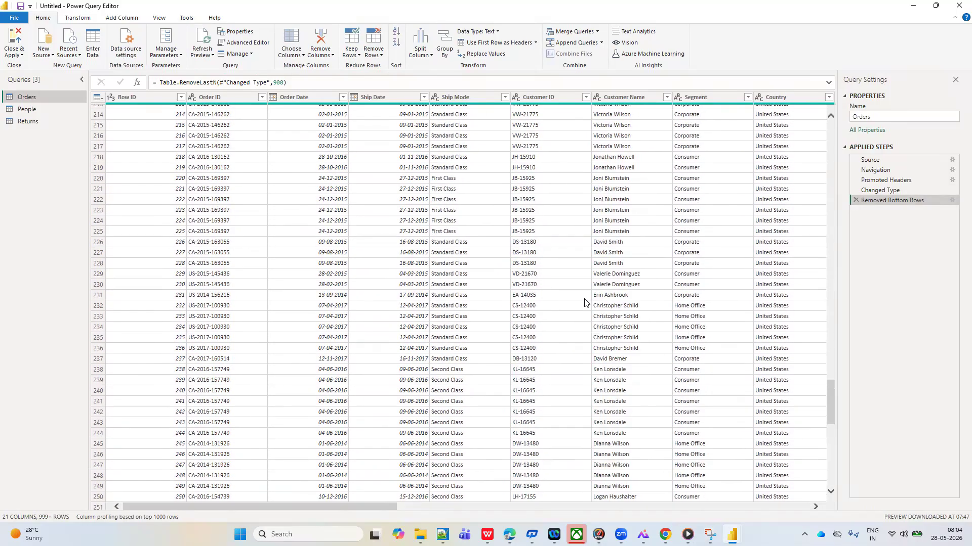
scroll(585, 303, down, 20)
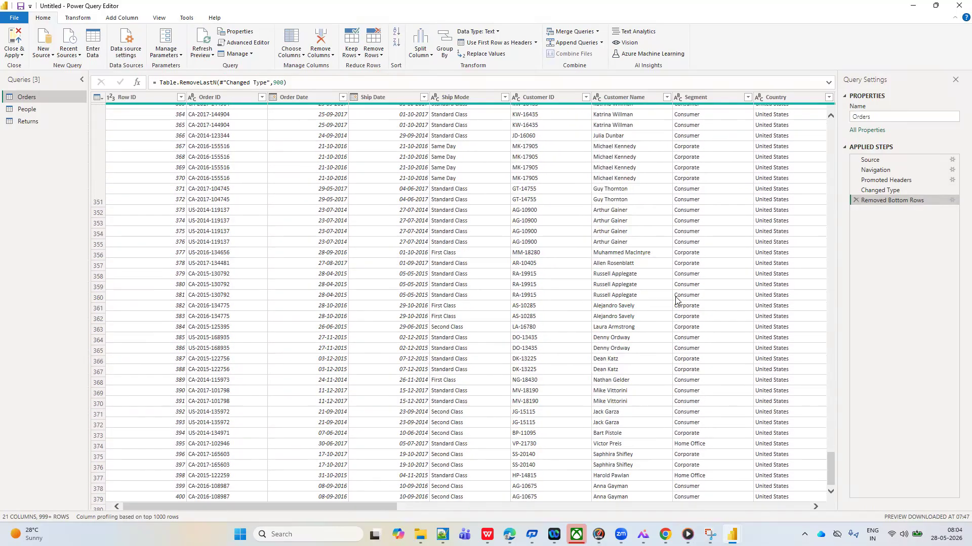
scroll(610, 395, down, 20)
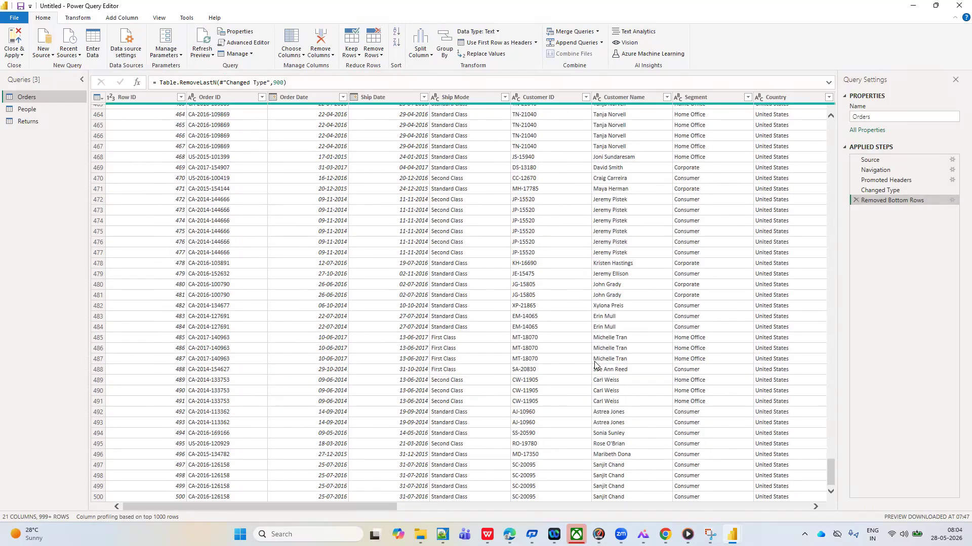
scroll(595, 364, down, 3)
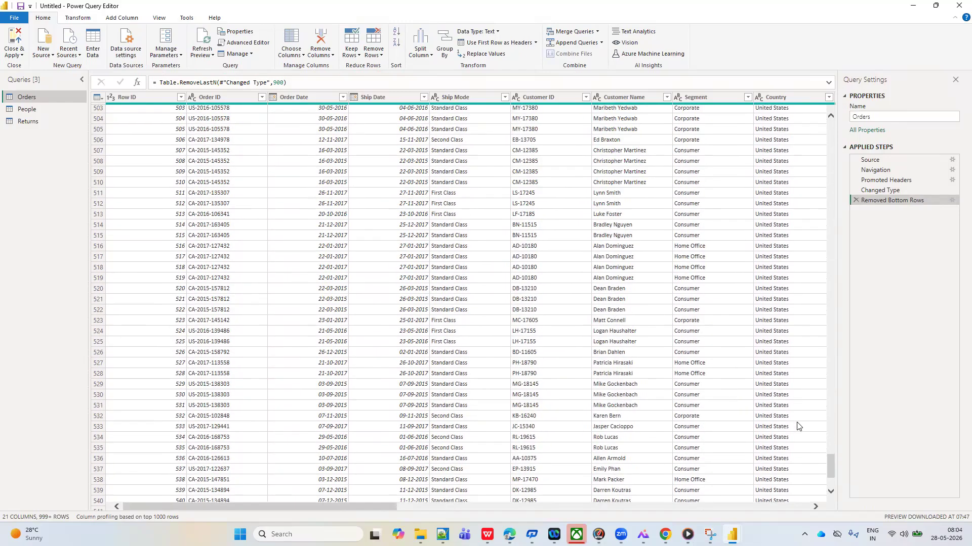
drag(830, 465, 831, 502)
scroll(582, 435, down, 16)
scroll(582, 438, down, 16)
scroll(582, 437, down, 16)
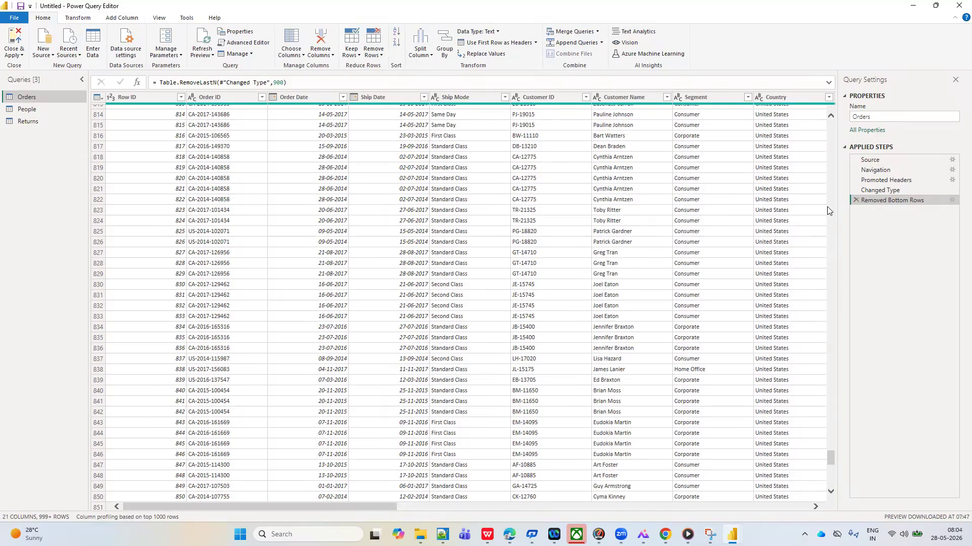
drag(831, 461, 832, 518)
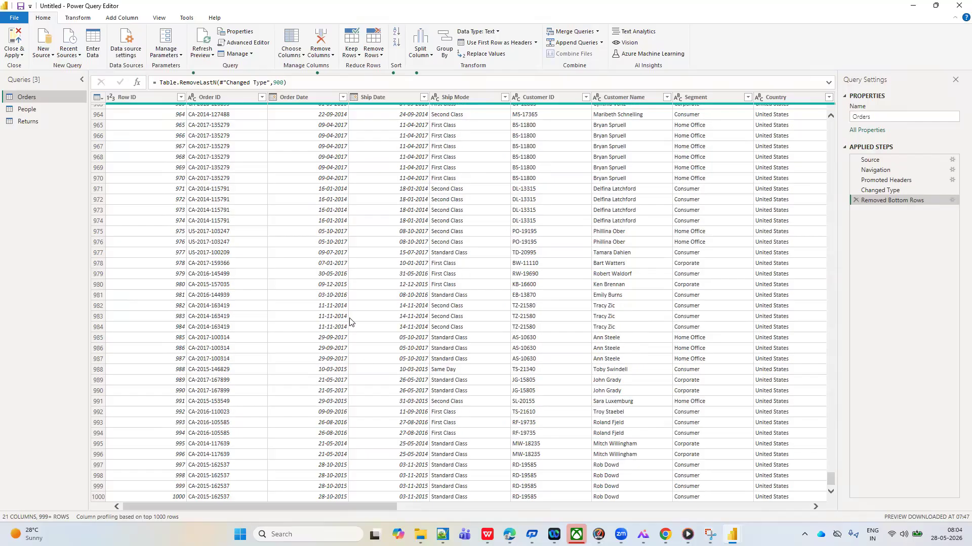
scroll(305, 452, down, 15)
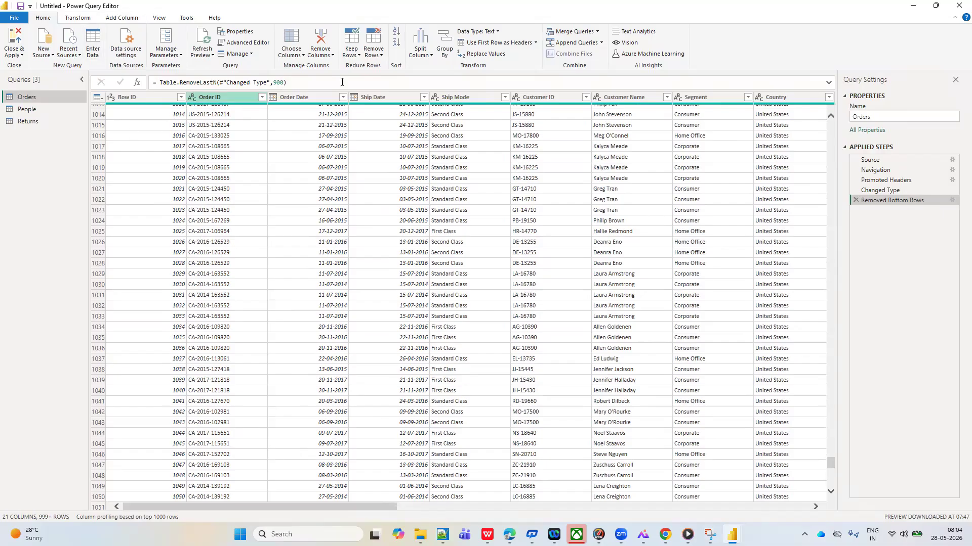
click(381, 59)
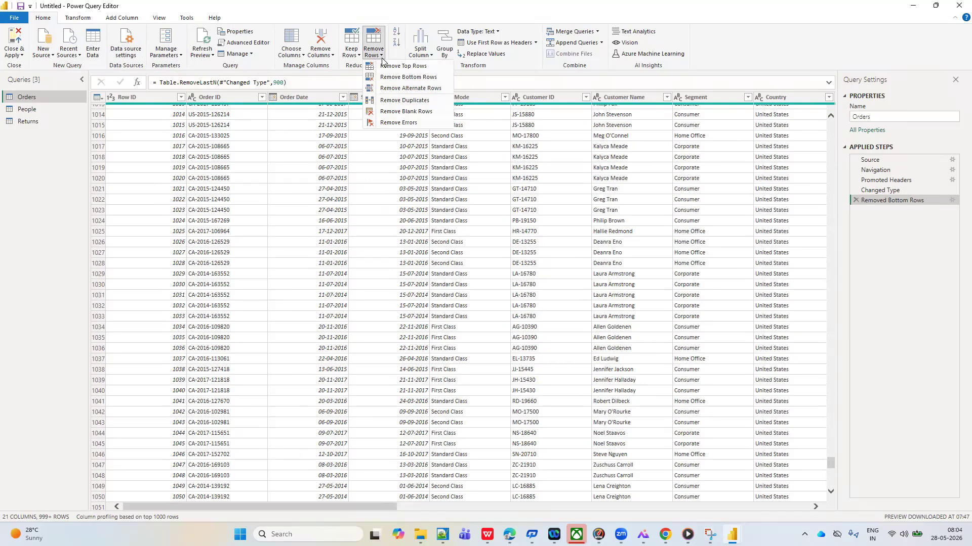
scroll(306, 366, down, 15)
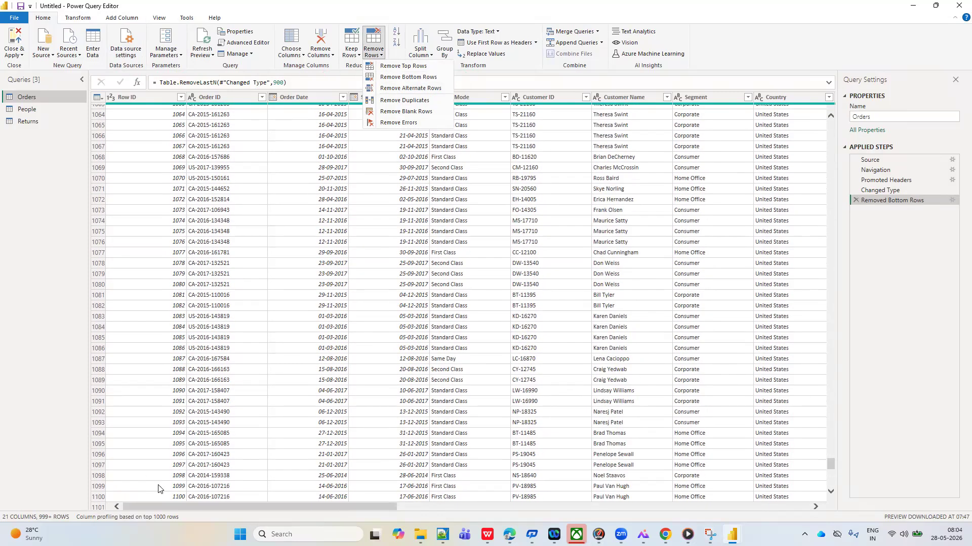
scroll(163, 476, down, 7)
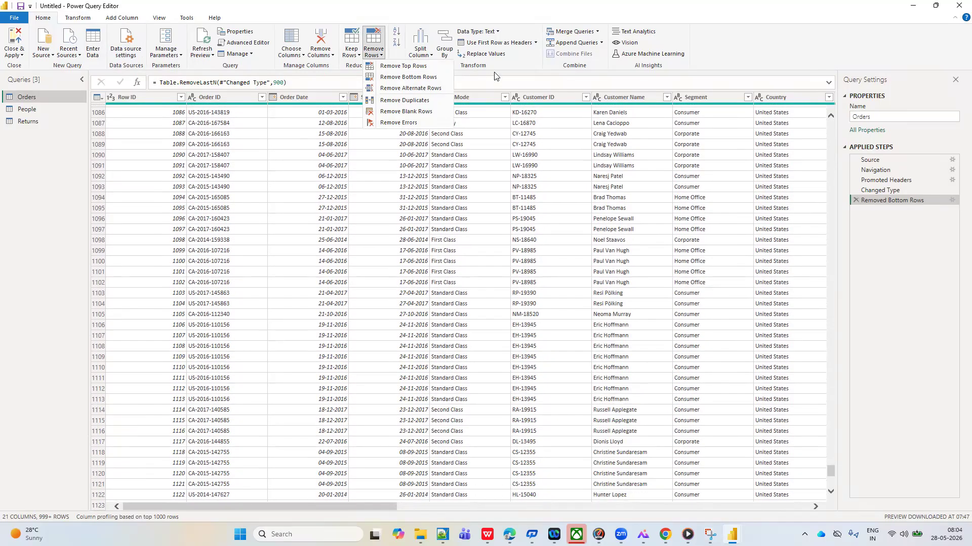
Count the rows remaining in the Orders query after the removal of its bottom 900 rows
click(78, 18)
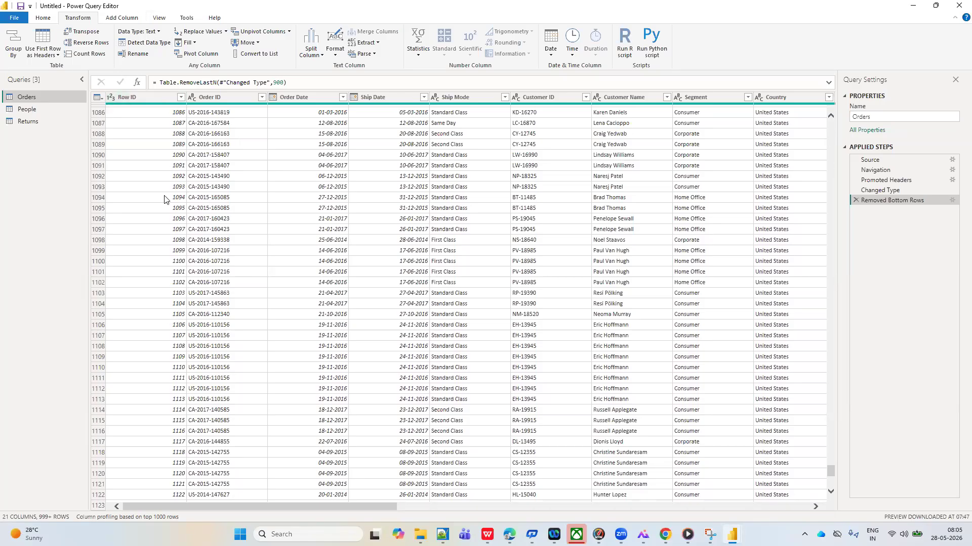
click(45, 20)
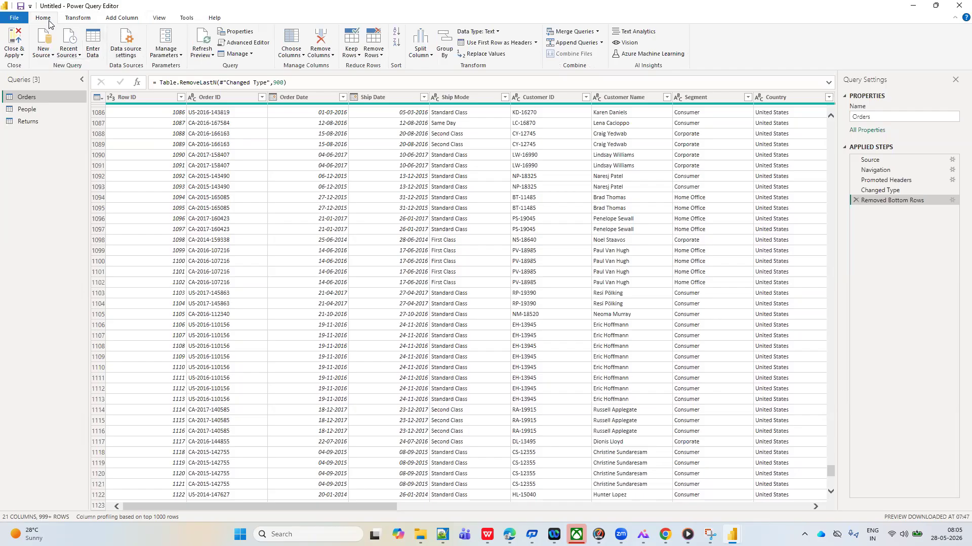
click(80, 18)
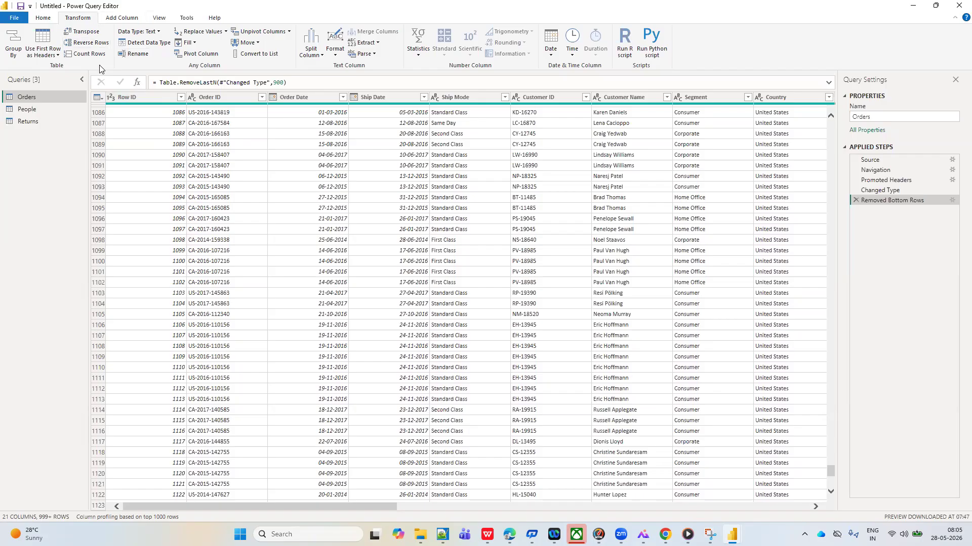
click(89, 54)
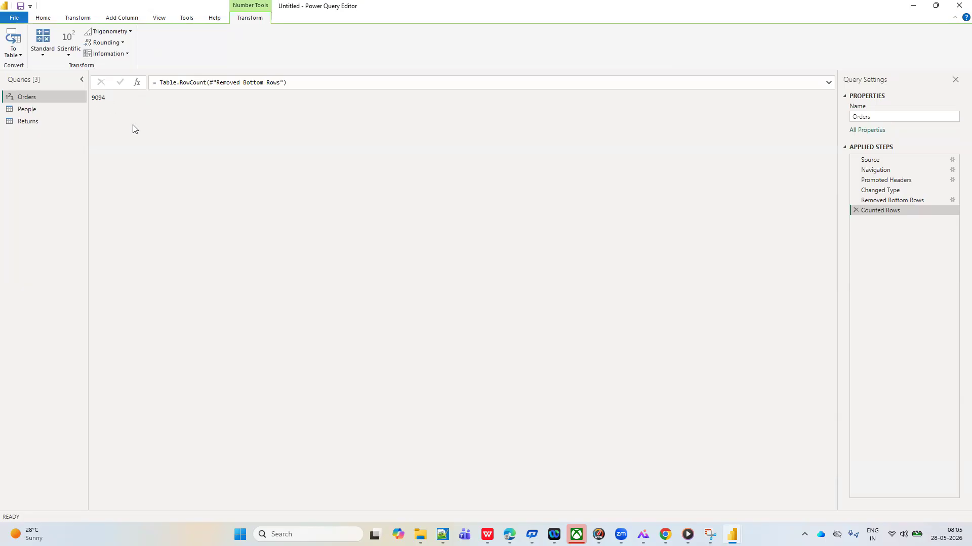
Delete the Counted Rows and Removed Bottom Rows steps from the Orders query
click(855, 211)
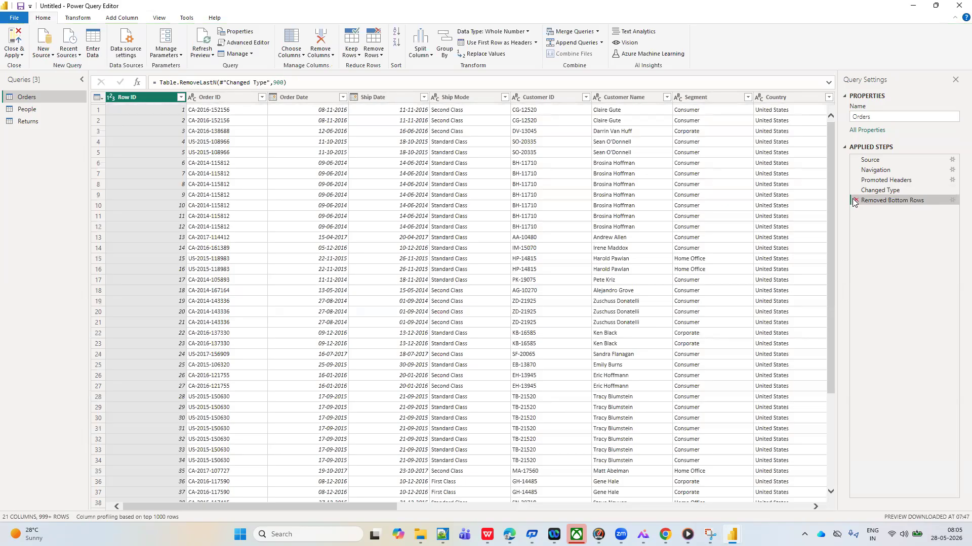
click(854, 201)
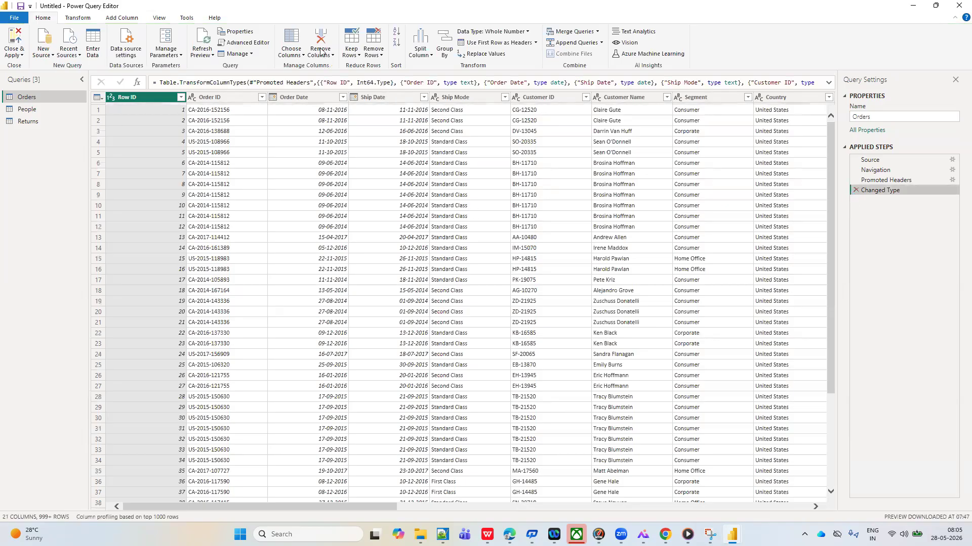
click(380, 55)
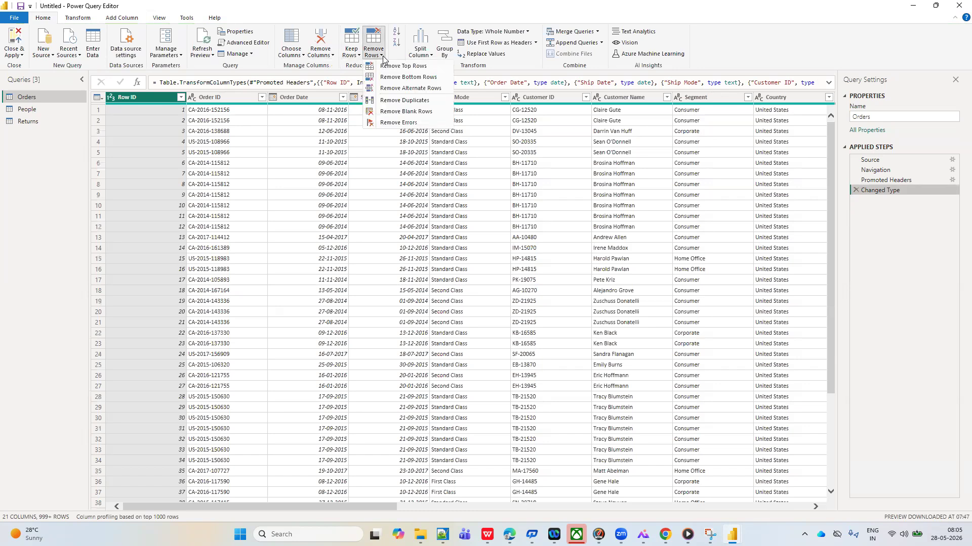
click(413, 79)
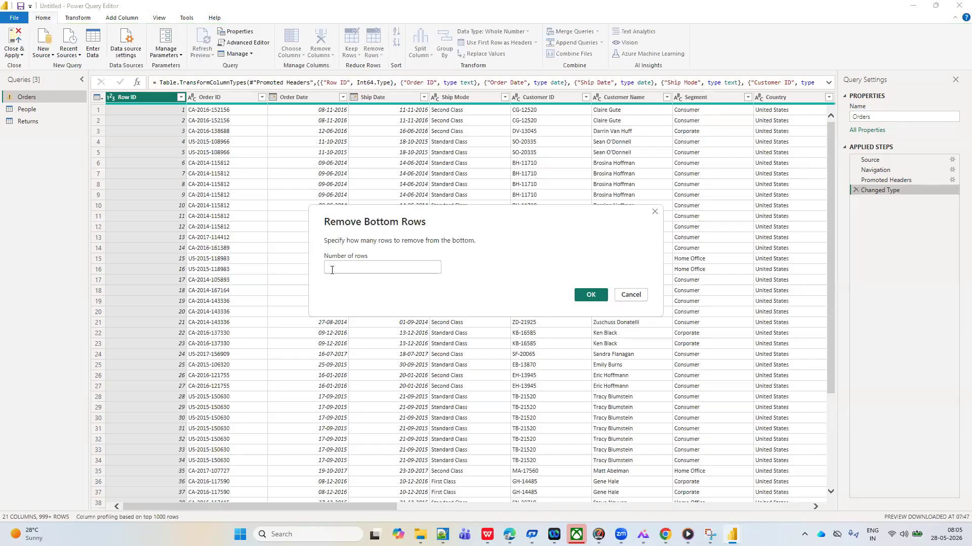
click(654, 212)
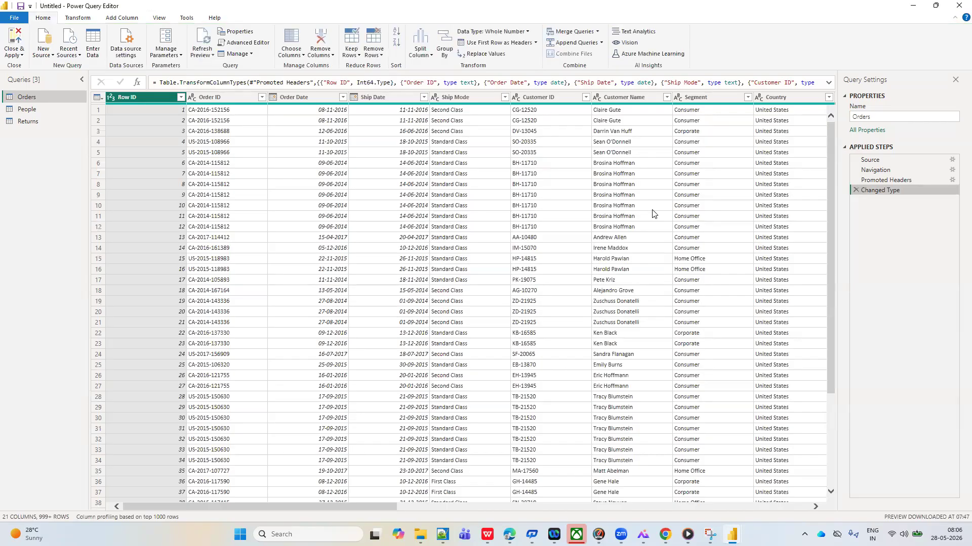
Count the rows of the unreduced Orders query and delete the Counted Rows step again
click(79, 19)
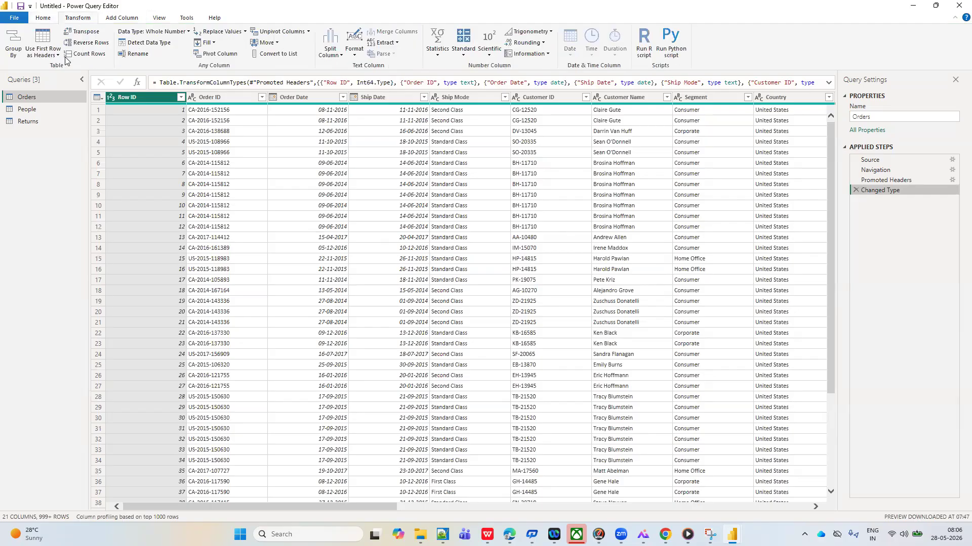
click(97, 54)
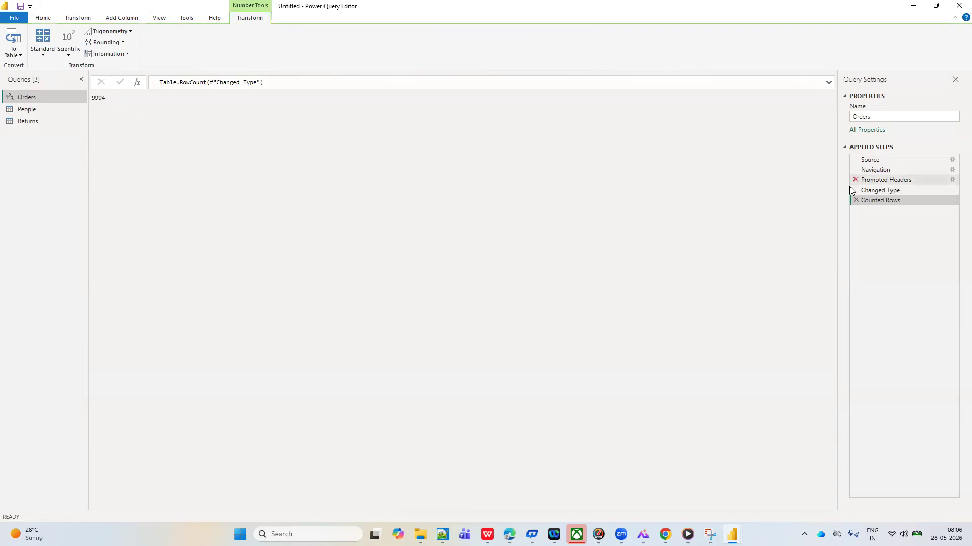
click(855, 201)
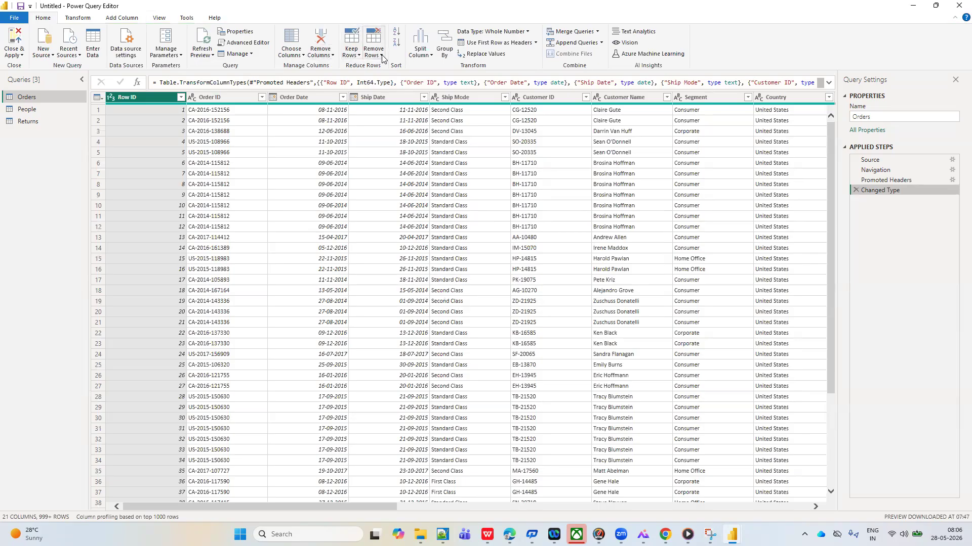
Remove the bottom 500 rows from the Orders query
click(382, 57)
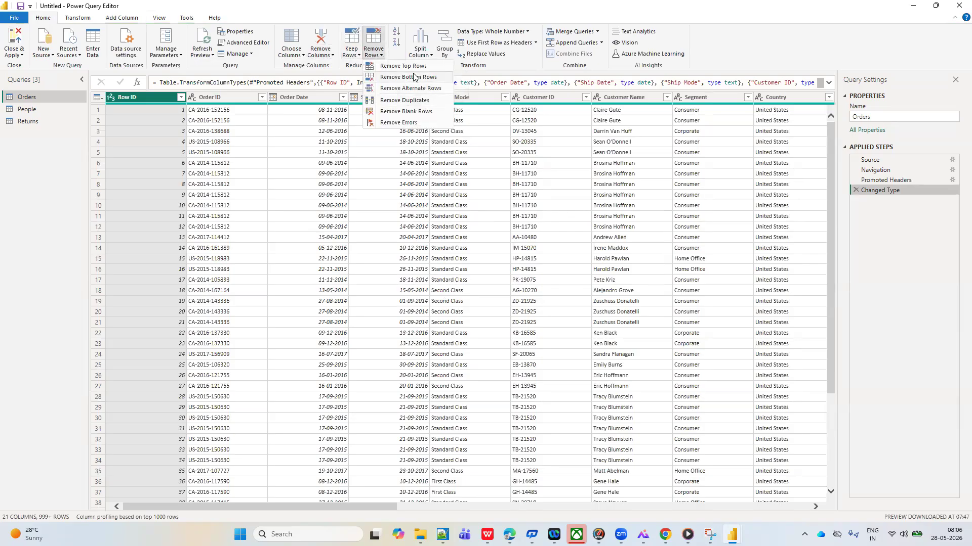
click(403, 77)
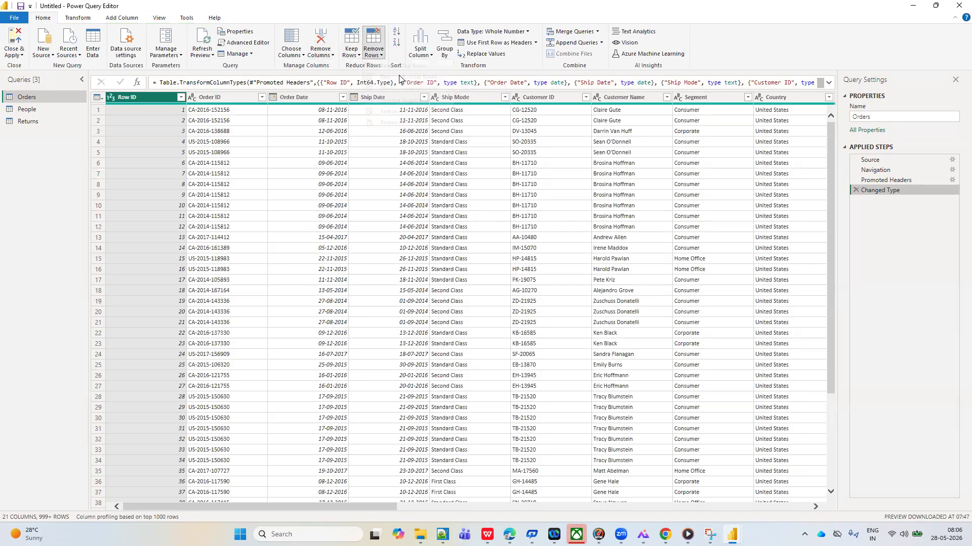
text(2)
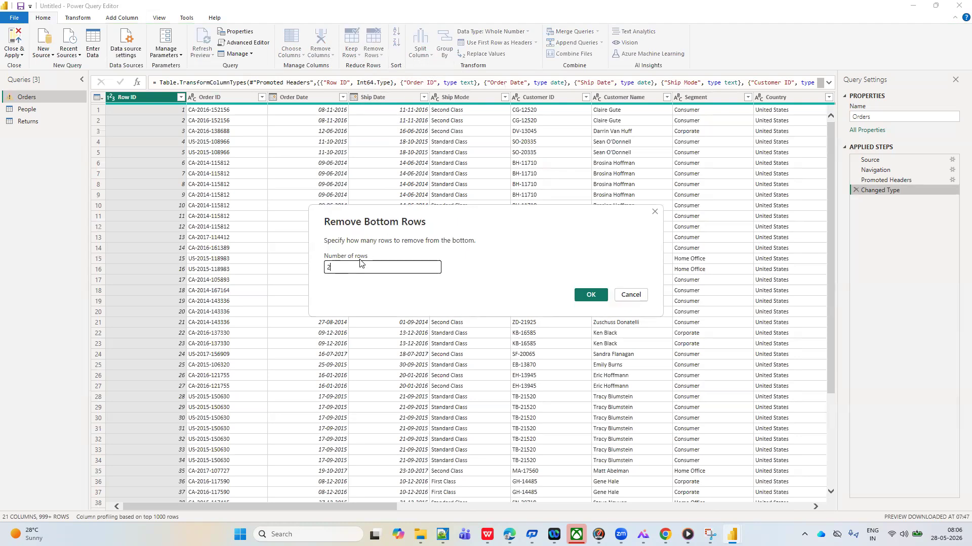
text(500)
click(591, 294)
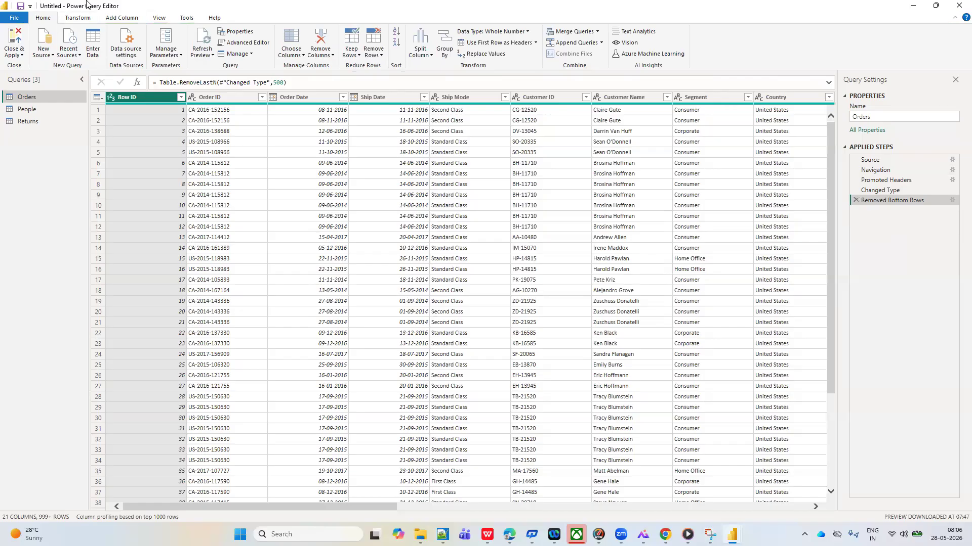
Count the remaining Orders rows, compare with the Removed Bottom Rows setting, and delete the Counted Rows step again
click(76, 19)
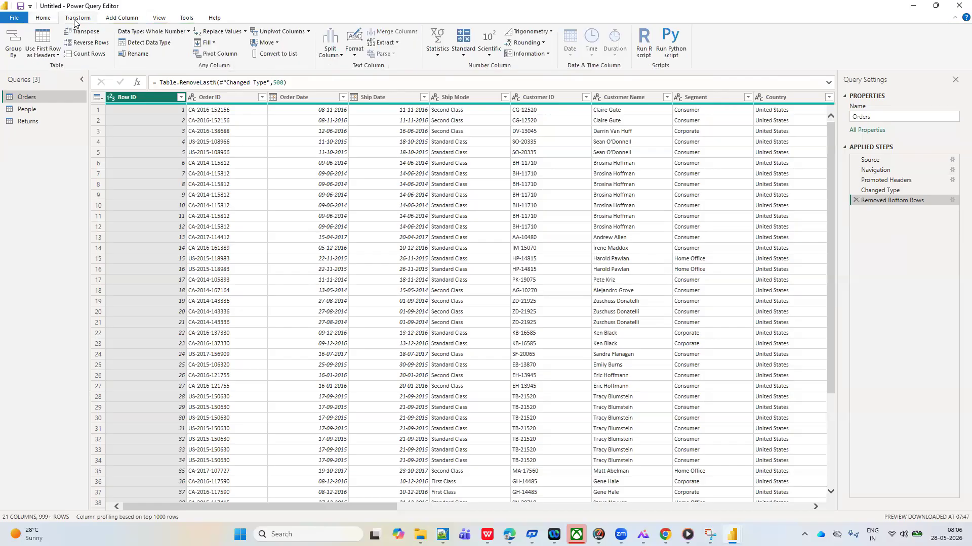
click(85, 54)
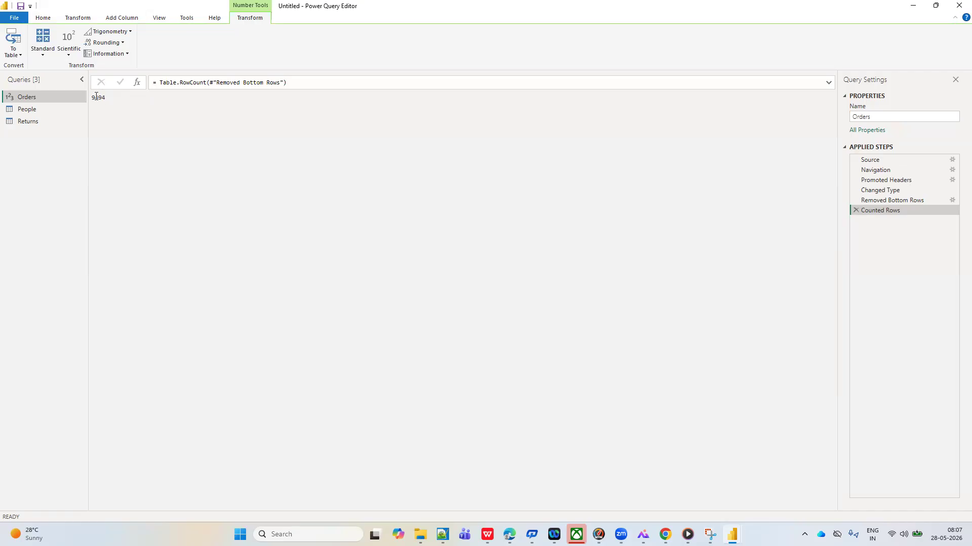
click(892, 201)
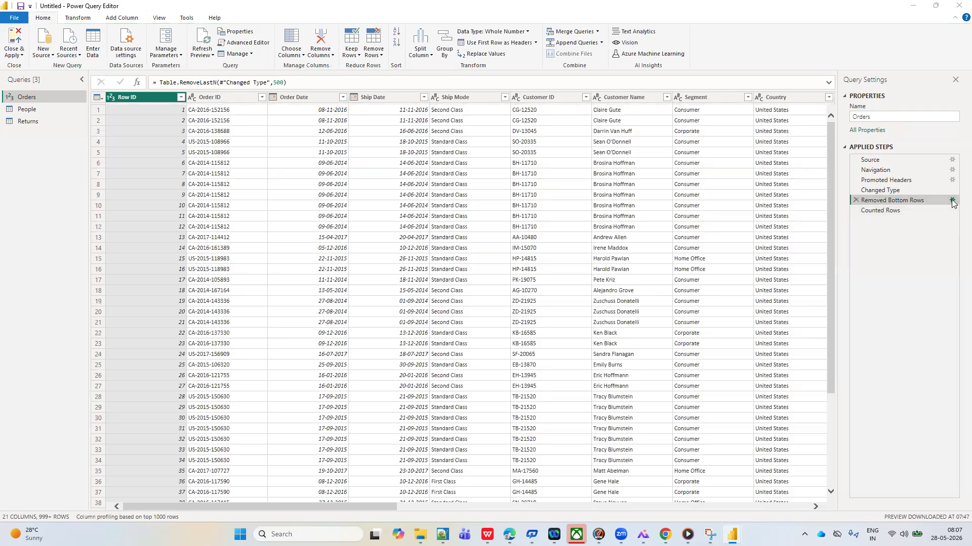
click(952, 202)
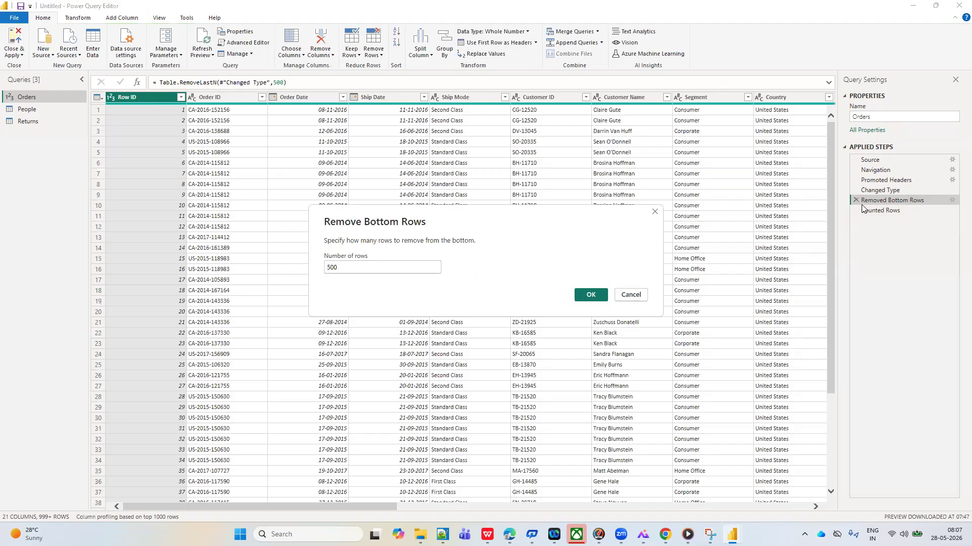
click(654, 214)
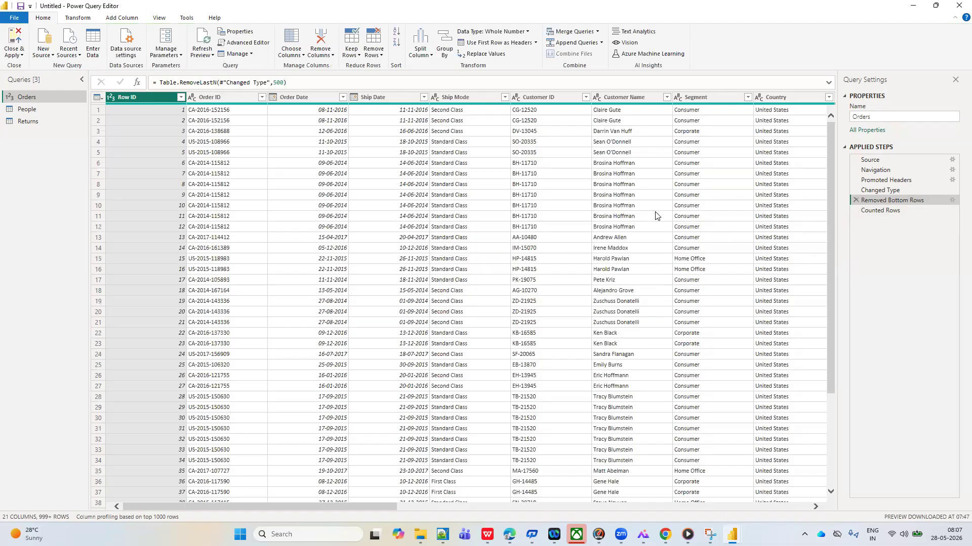
click(887, 212)
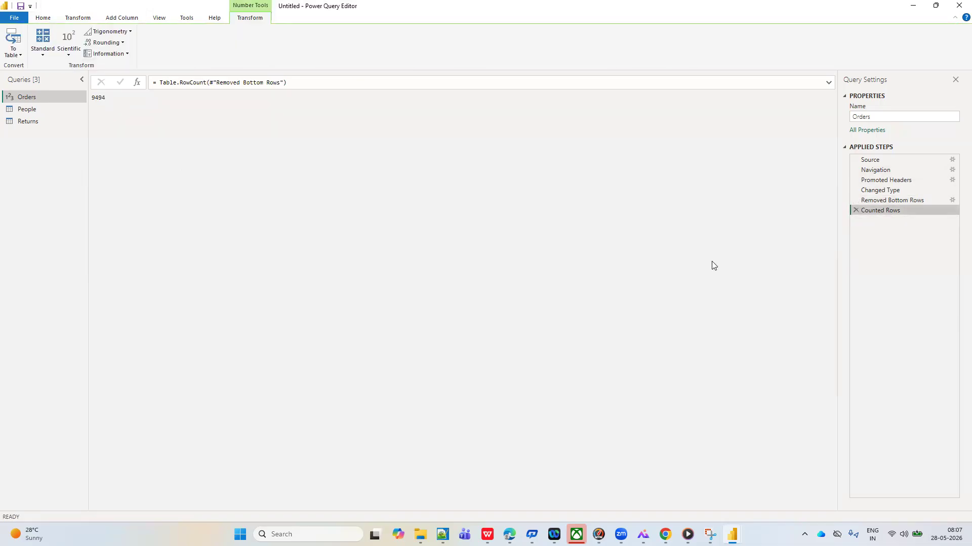
click(856, 210)
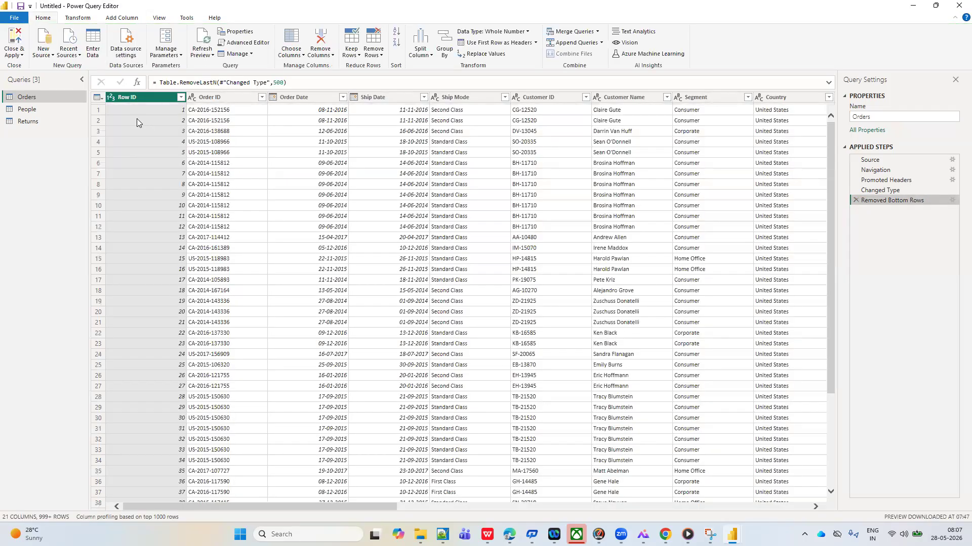
Count the Orders rows left after removing the bottom rows, then delete the Counted Rows and Removed Bottom Rows steps
click(82, 19)
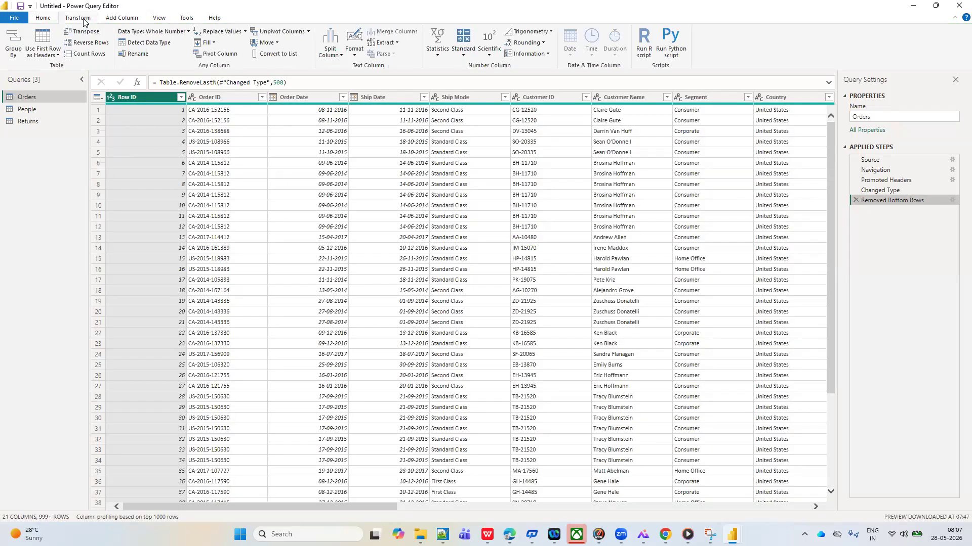
click(90, 54)
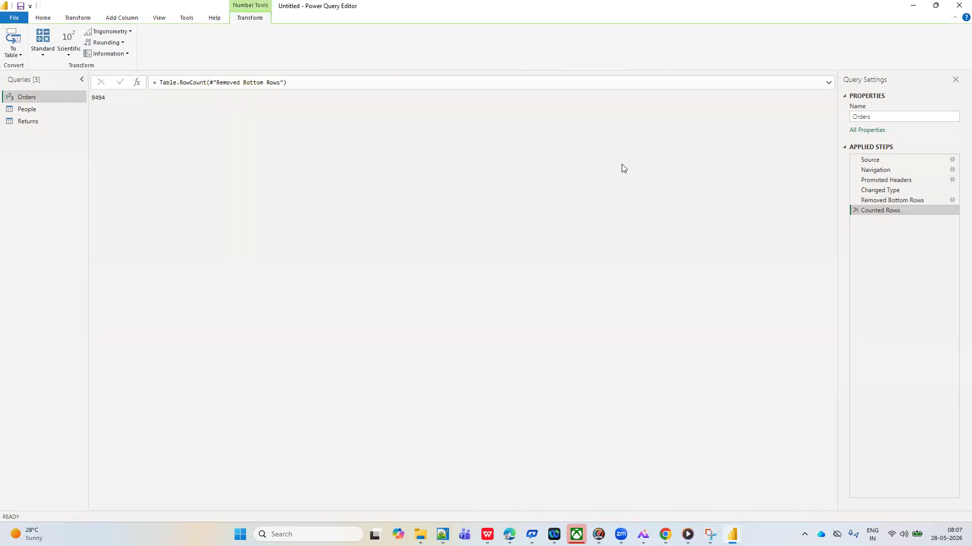
click(887, 201)
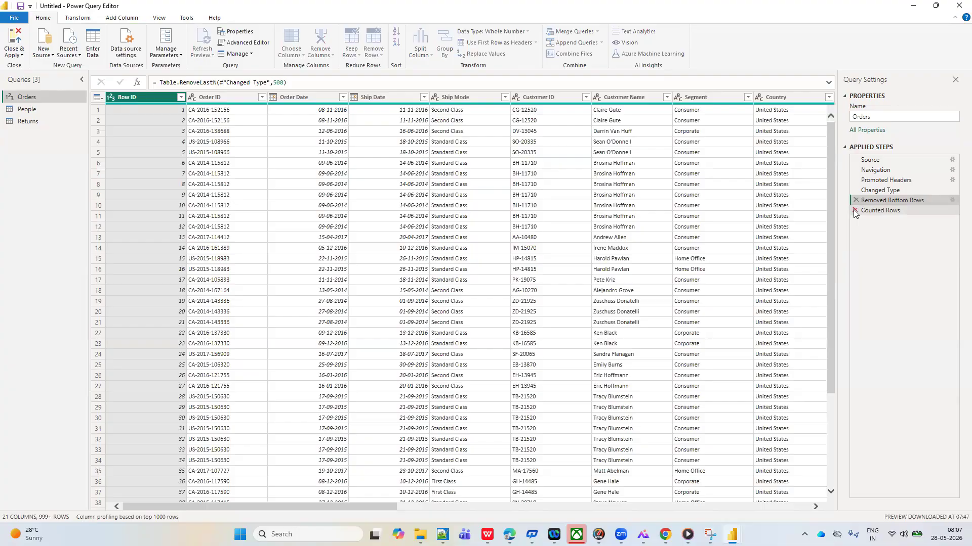
click(854, 210)
click(854, 200)
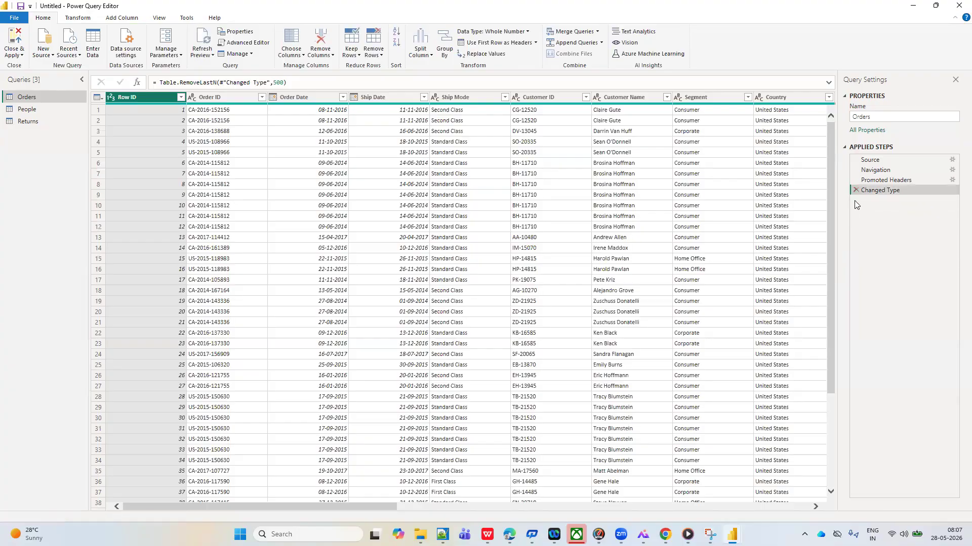
Count the rows of the full Orders query at the Changed Type step and delete the Counted Rows step again
click(243, 172)
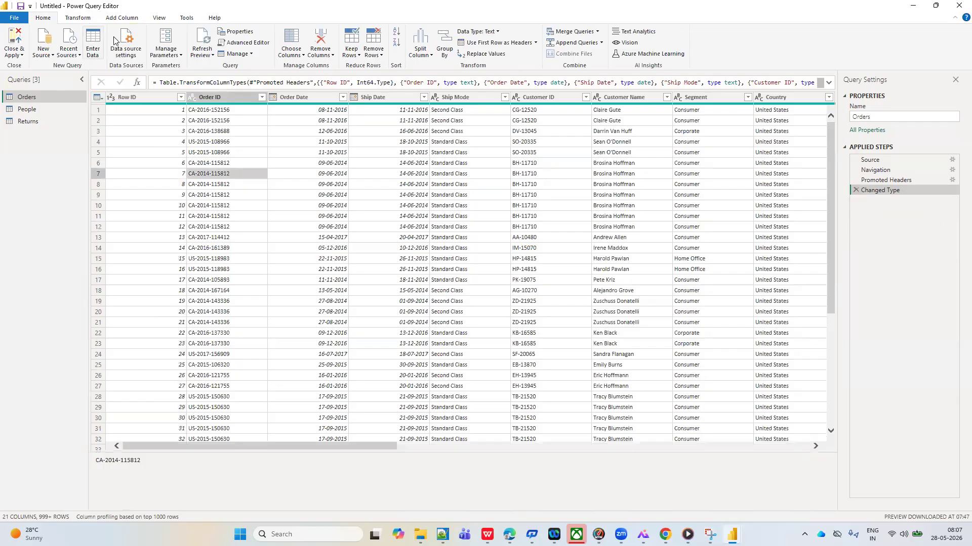
click(76, 18)
click(90, 54)
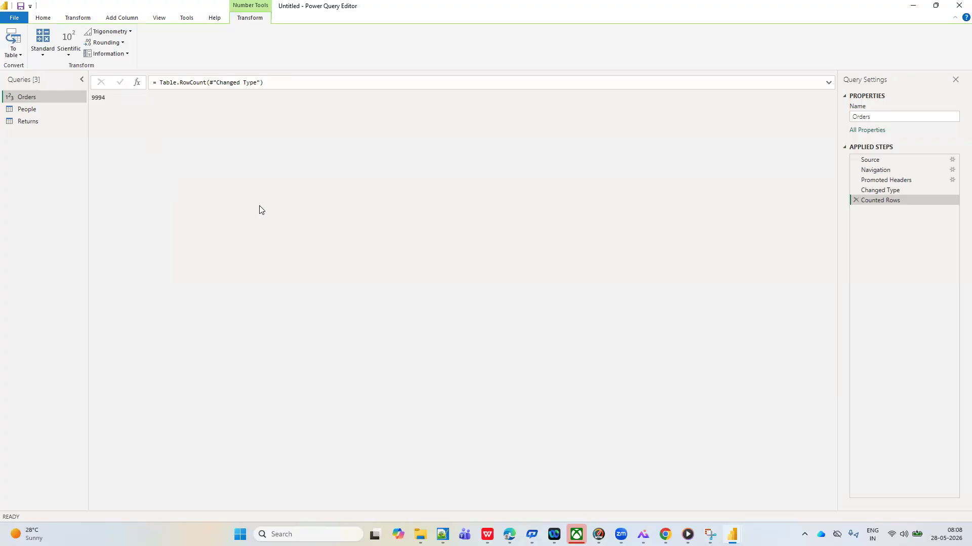
click(78, 18)
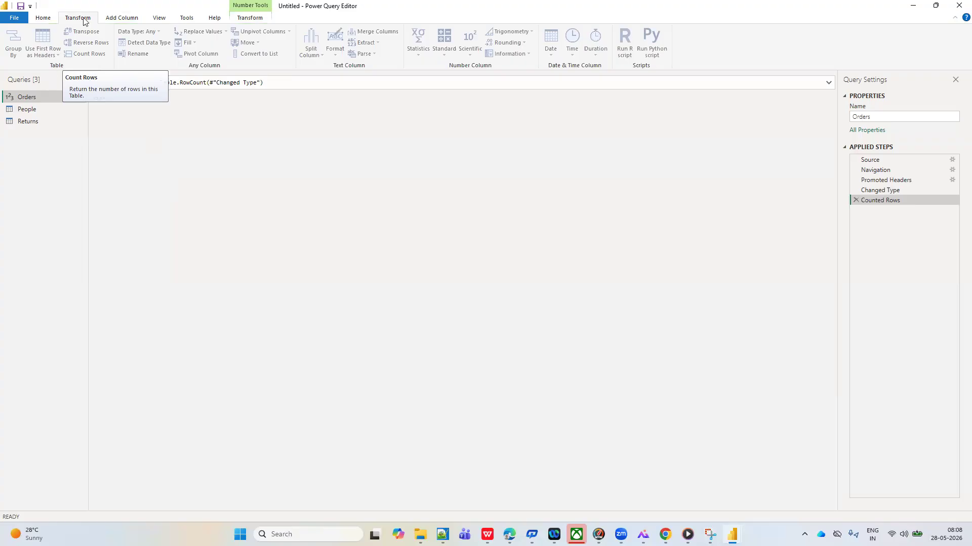
click(44, 19)
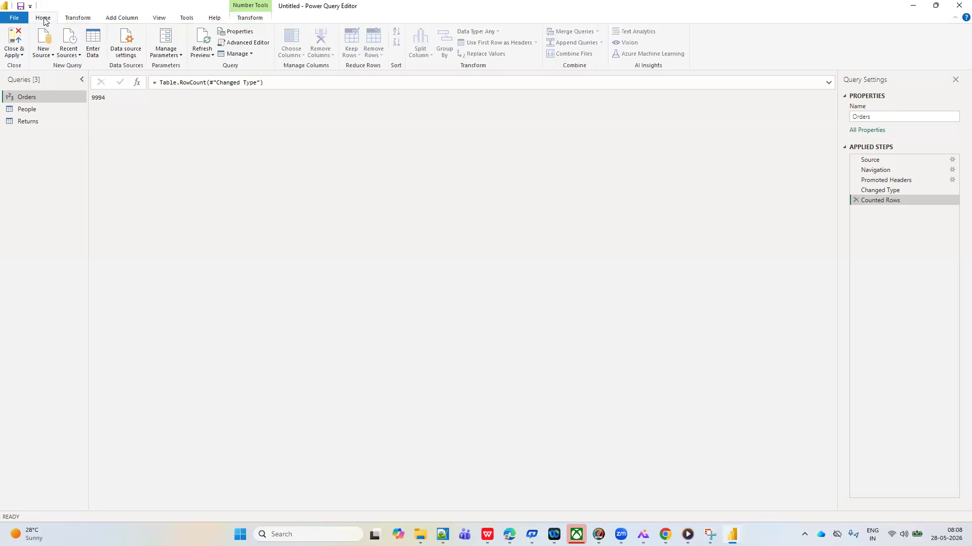
click(855, 200)
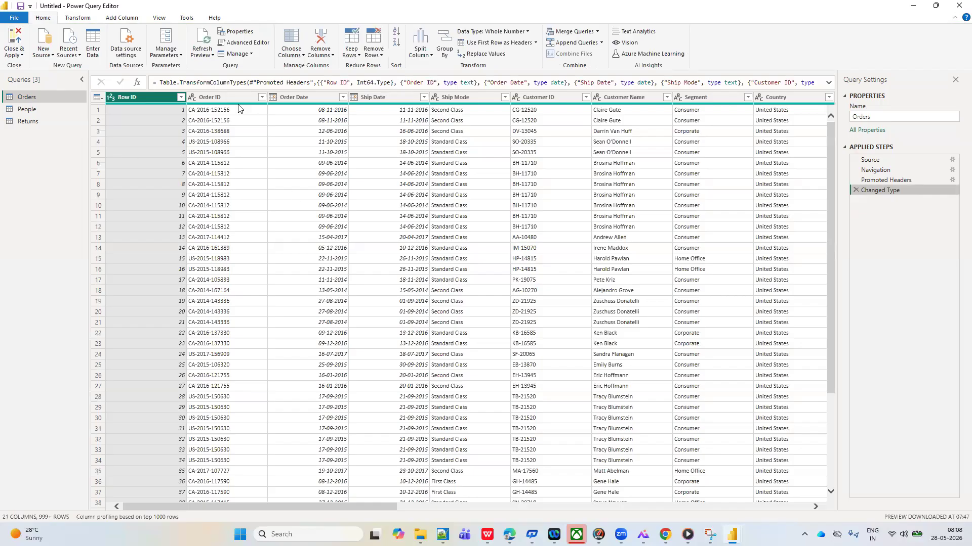
Remove alternate rows from the Orders query, with first row to remove 3, 4 rows to remove and 3 rows to keep
click(383, 55)
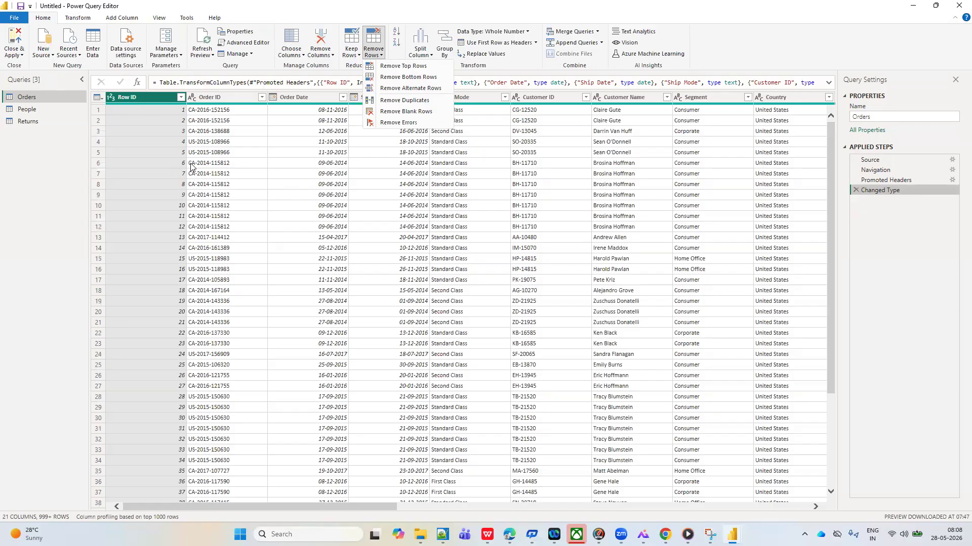
click(413, 88)
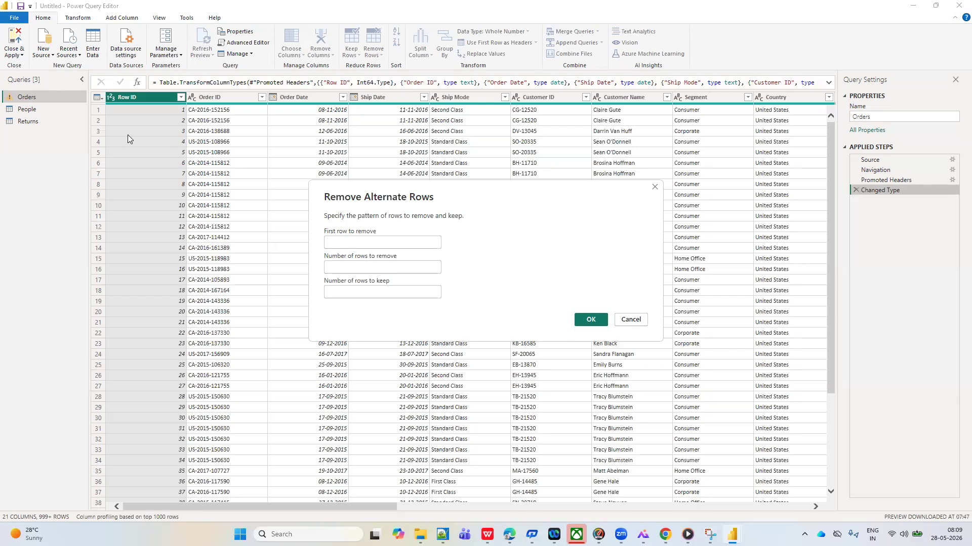
text(3)
click(345, 268)
click(340, 272)
text(4)
click(337, 294)
click(328, 242)
text(3)
click(340, 293)
text(3)
click(585, 317)
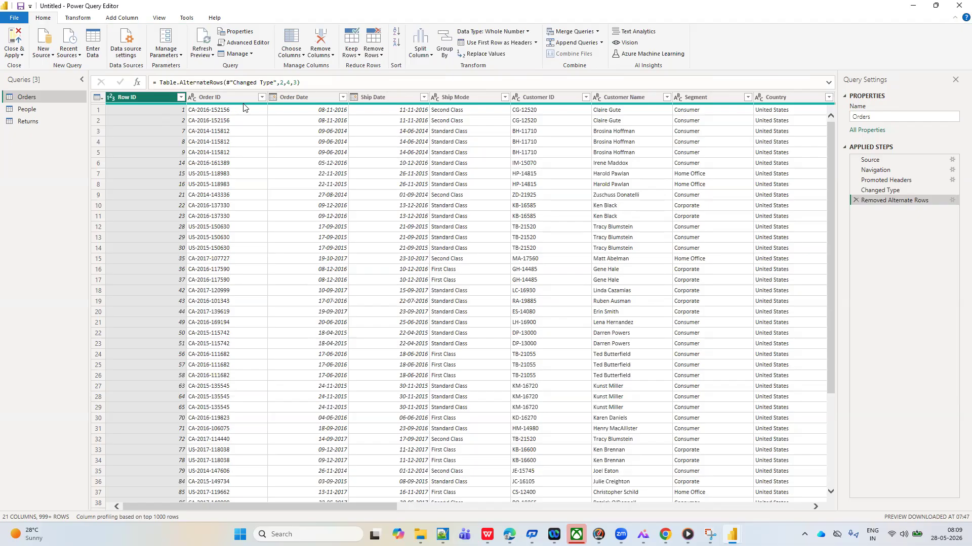
Review the pattern settings of the Removed Alternate Rows step against the remaining Row IDs, and delete that step
mouse_move(243, 106)
click(951, 201)
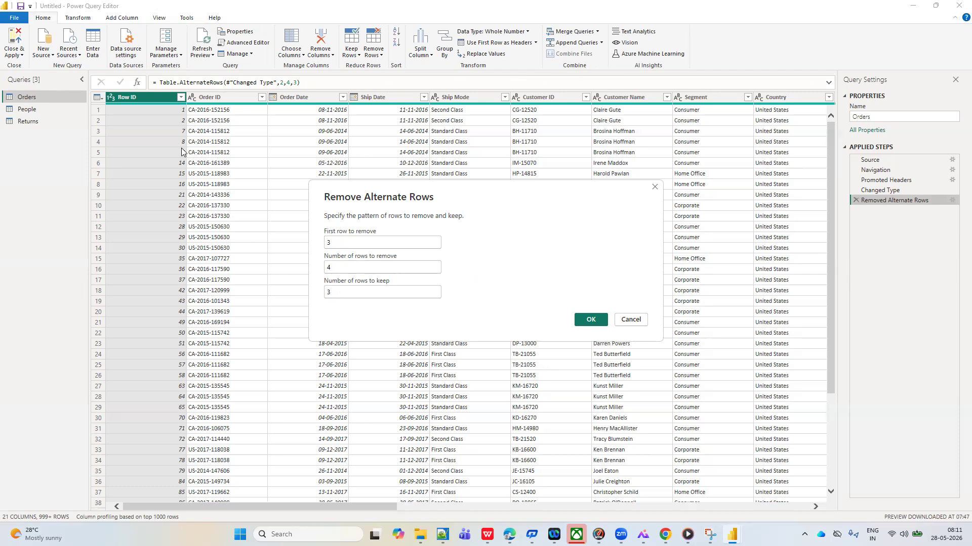
click(589, 321)
click(950, 200)
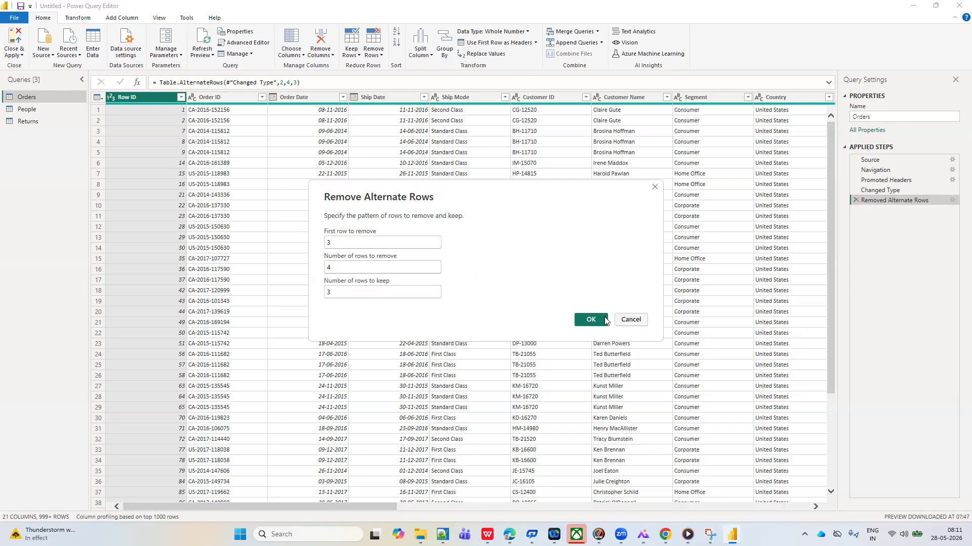
click(588, 320)
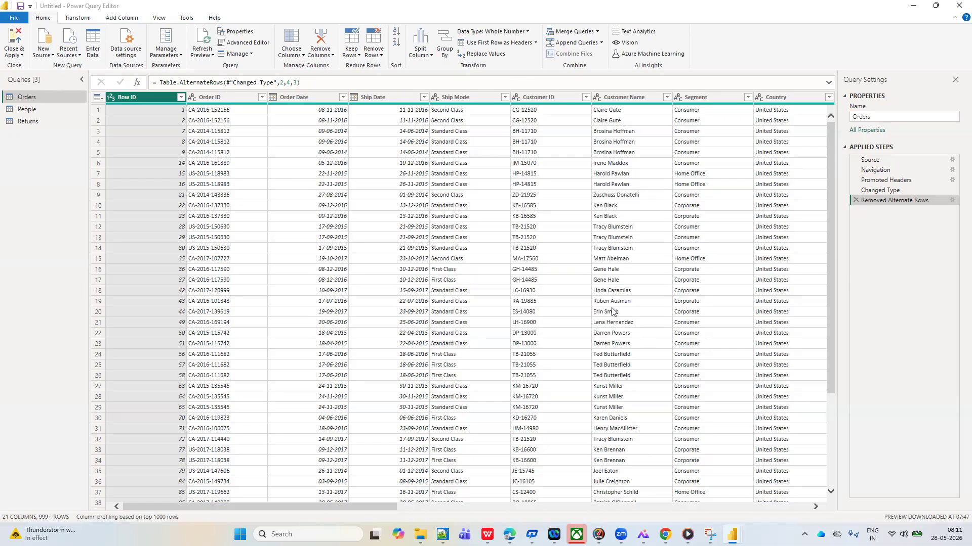
click(855, 200)
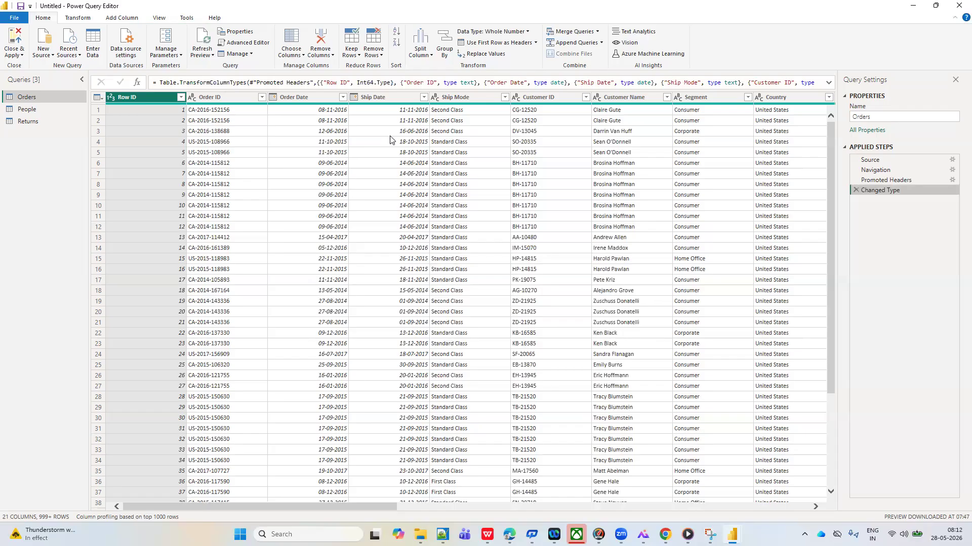
Remove duplicate rows from Orders based on the Region column, and delete the Removed Duplicates step again
click(377, 59)
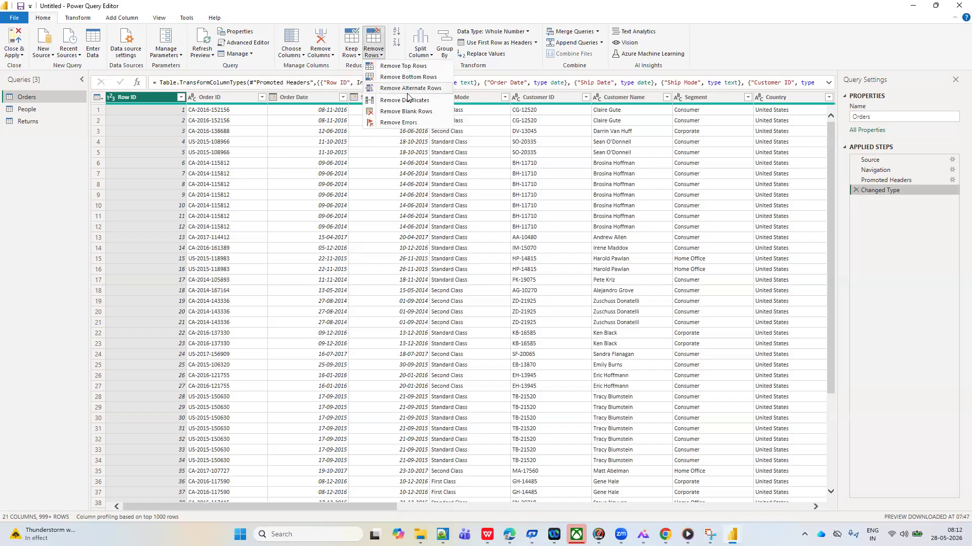
click(560, 208)
scroll(664, 203, right, 3)
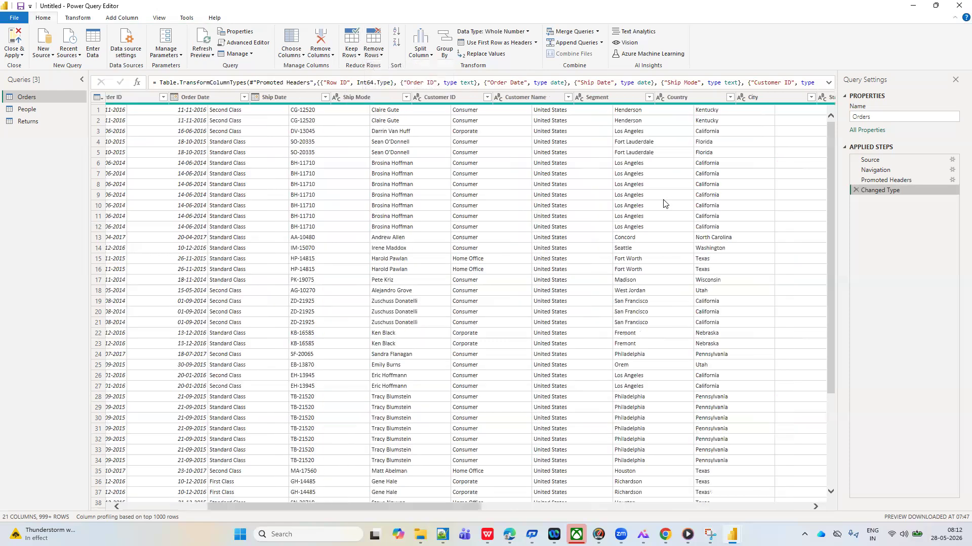
scroll(664, 203, right, 8)
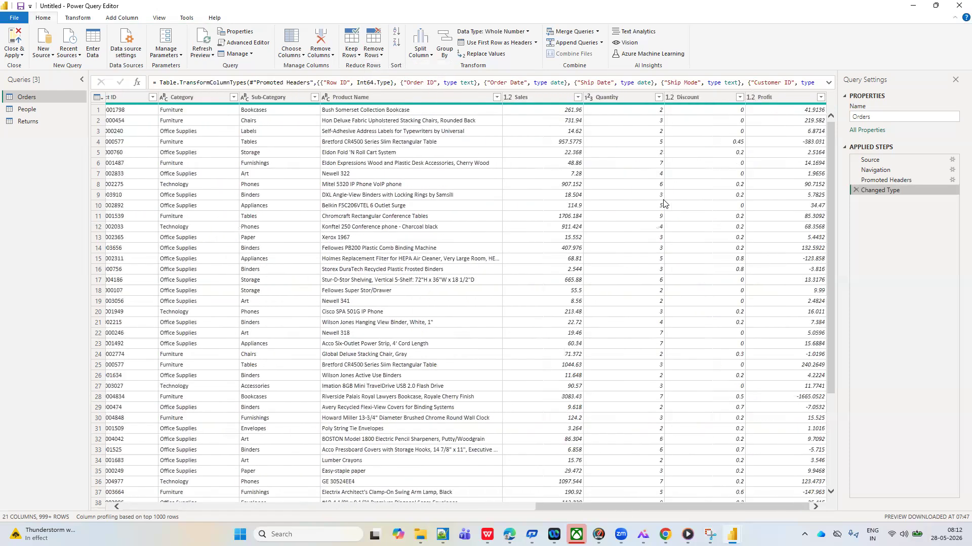
scroll(664, 203, left, 5)
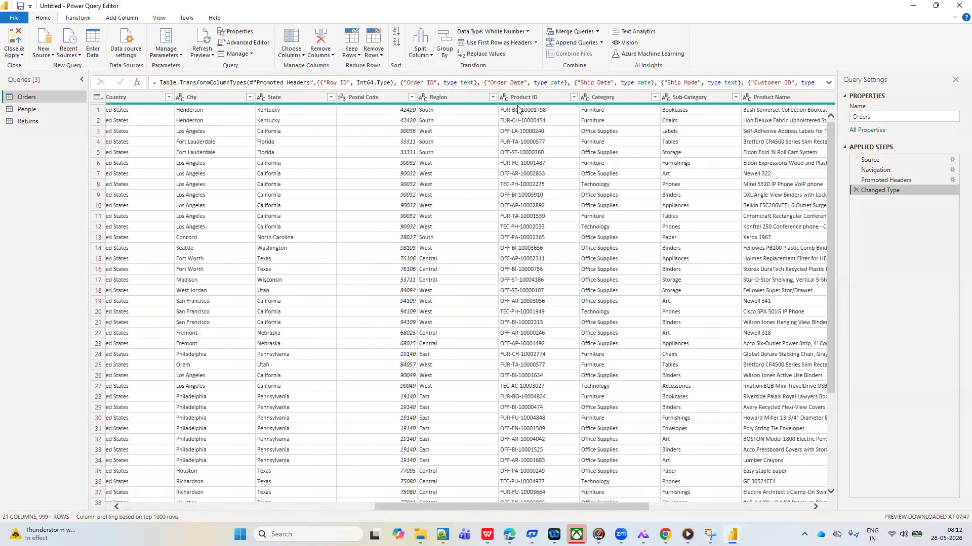
click(459, 97)
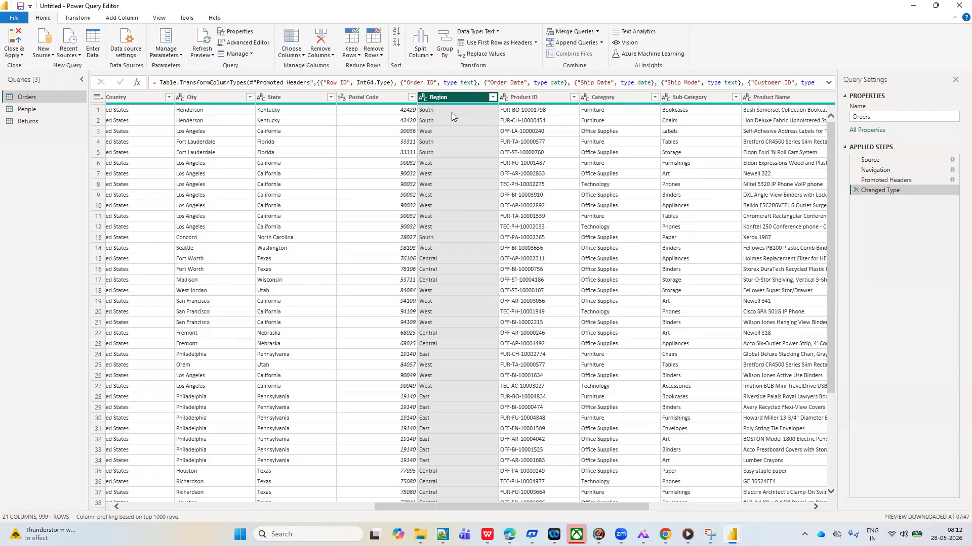
click(380, 58)
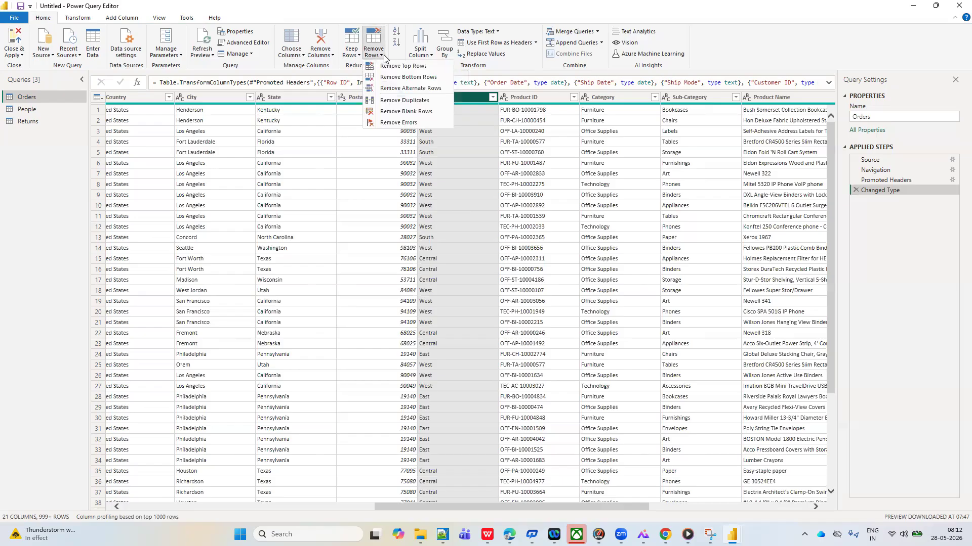
click(411, 101)
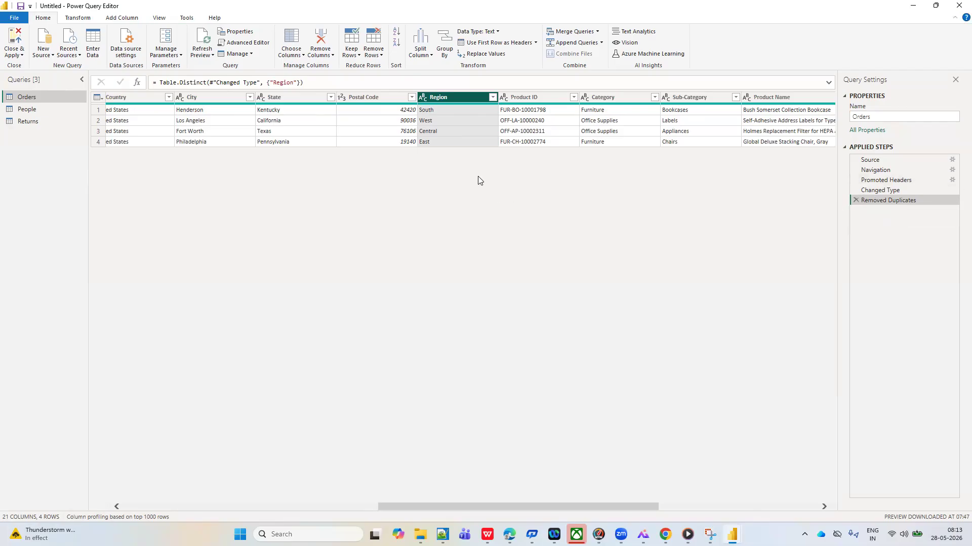
mouse_move(443, 107)
click(854, 200)
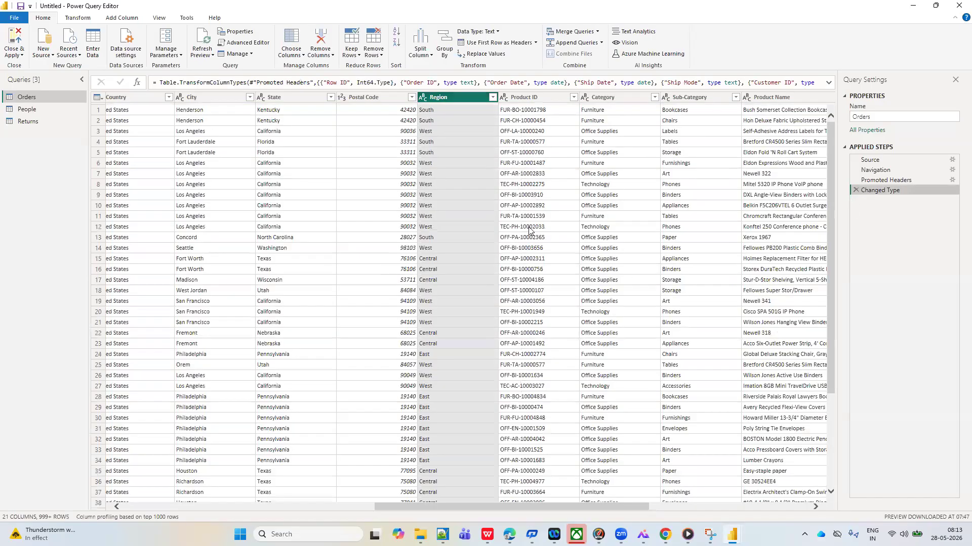
Remove blank rows from the Orders query and delete the Removed Blank Rows step again
click(381, 58)
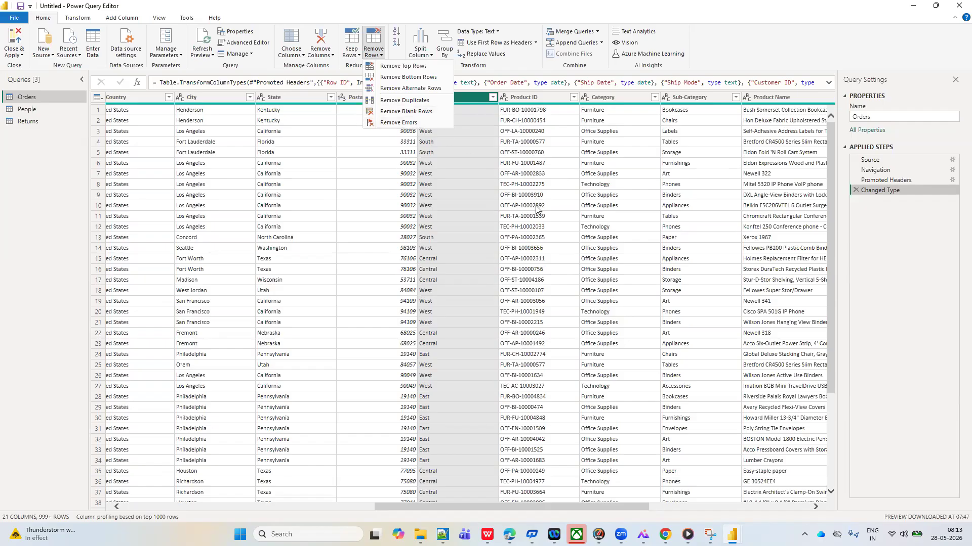
click(418, 111)
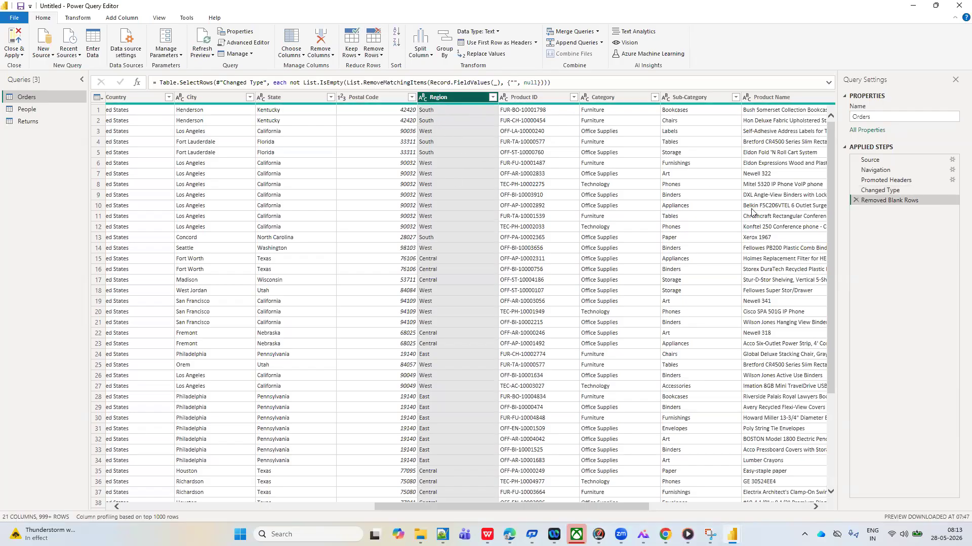
click(855, 200)
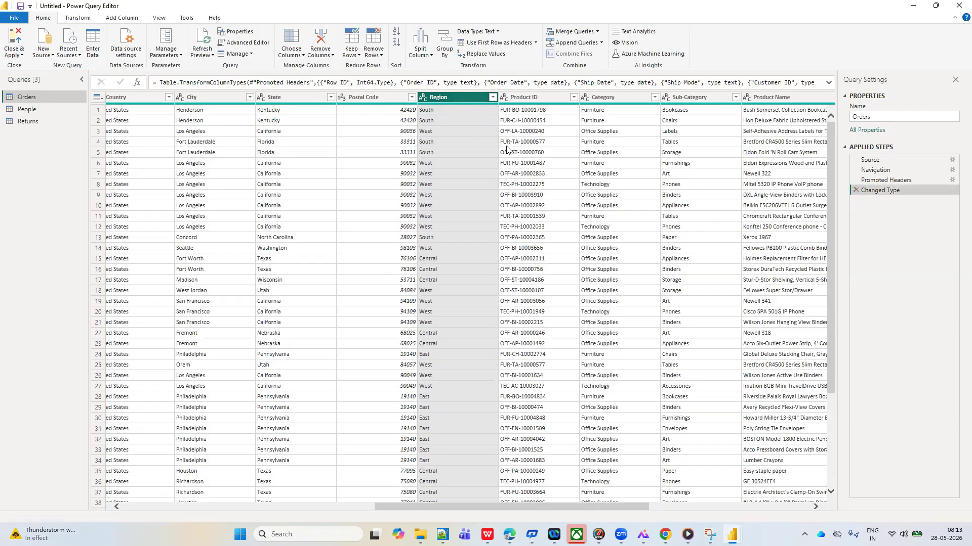
Remove rows with errors in the Region column of Orders and delete the Removed Errors step again
click(381, 56)
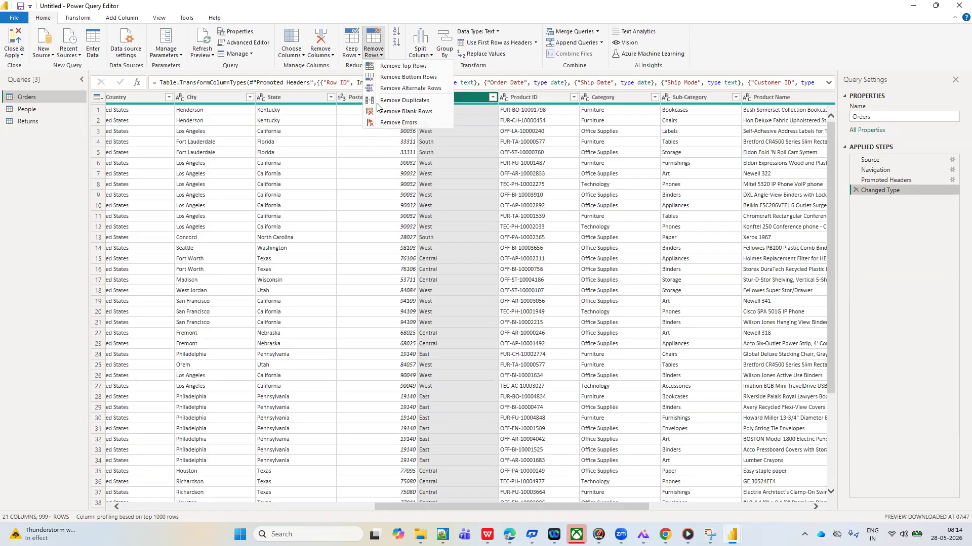
click(389, 123)
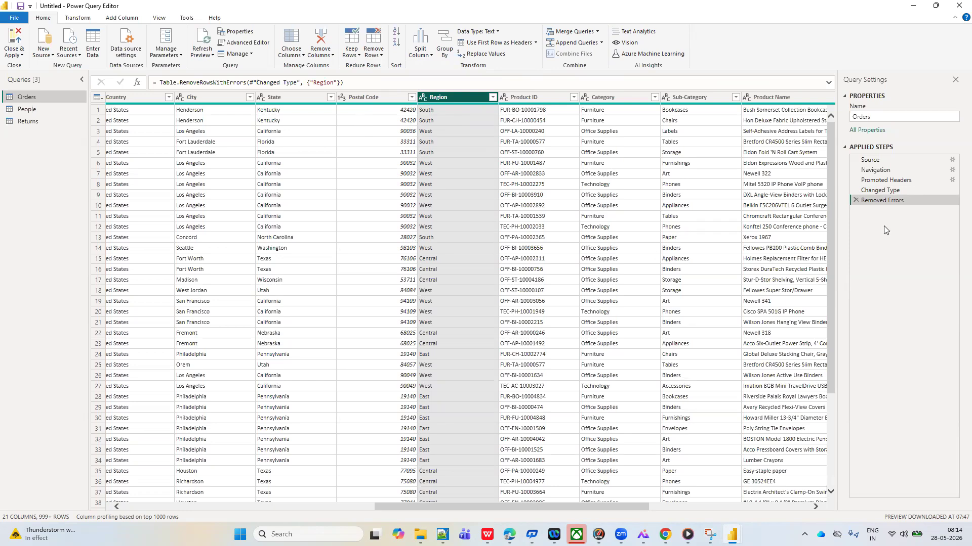
click(854, 200)
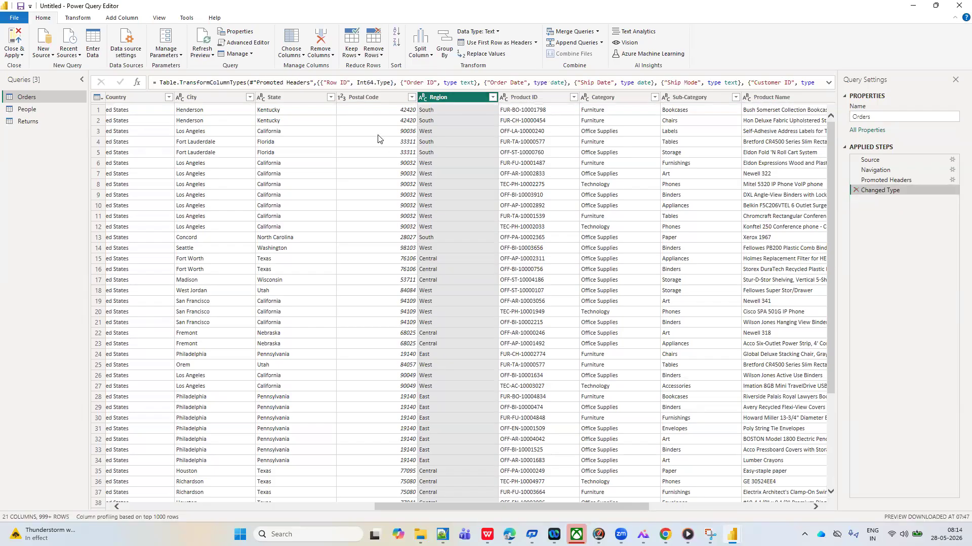
click(359, 57)
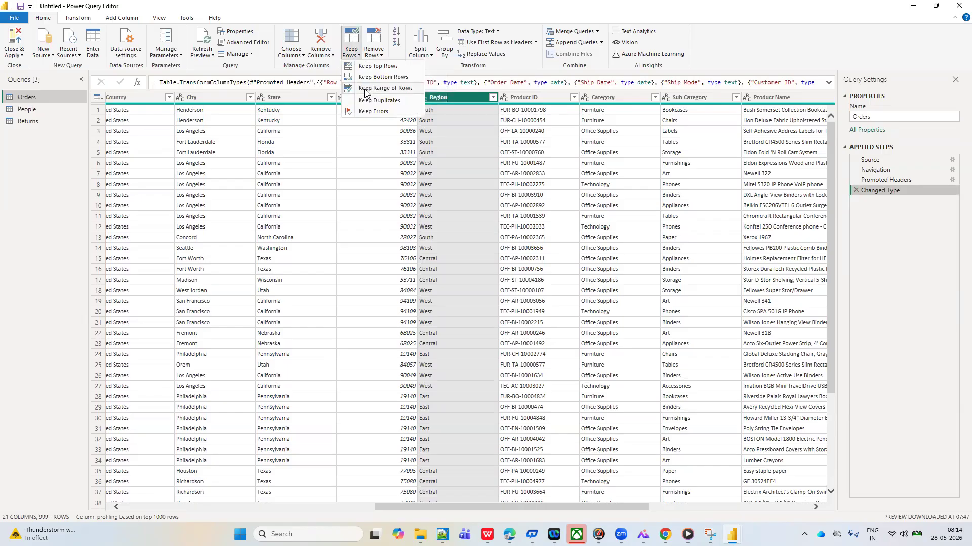
click(382, 57)
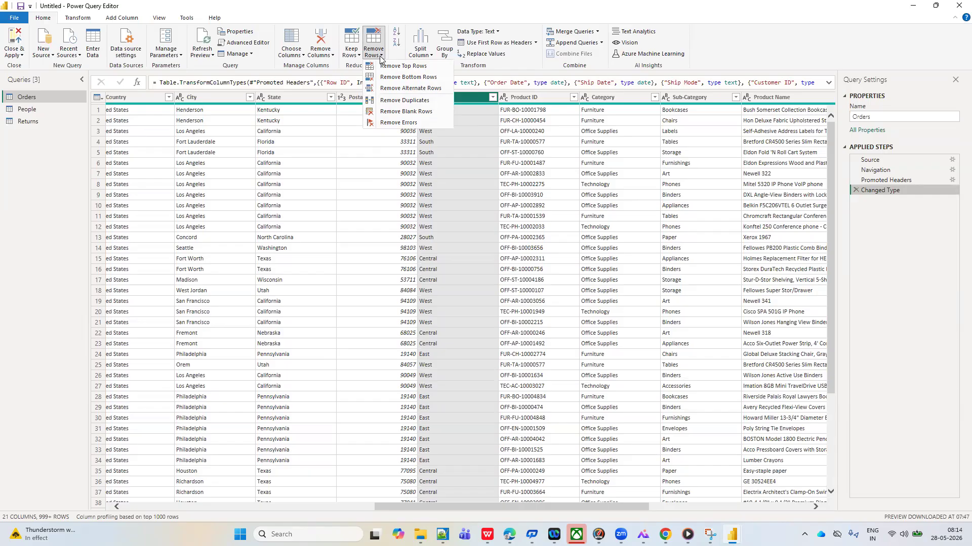
click(390, 174)
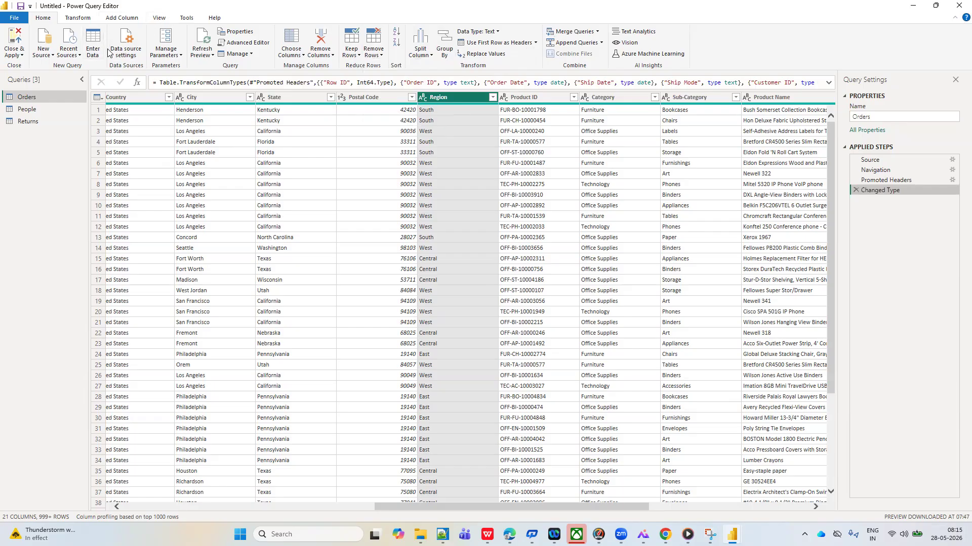
click(159, 19)
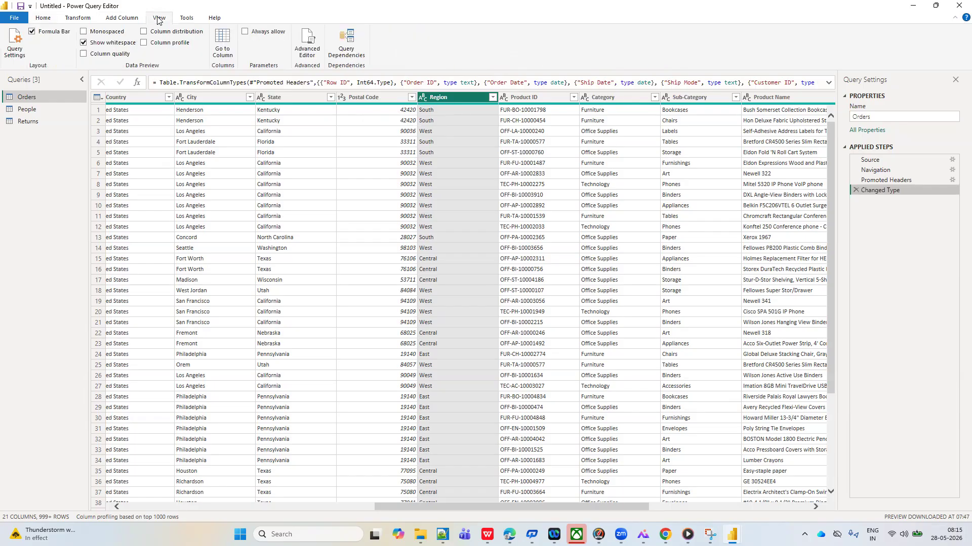
click(42, 20)
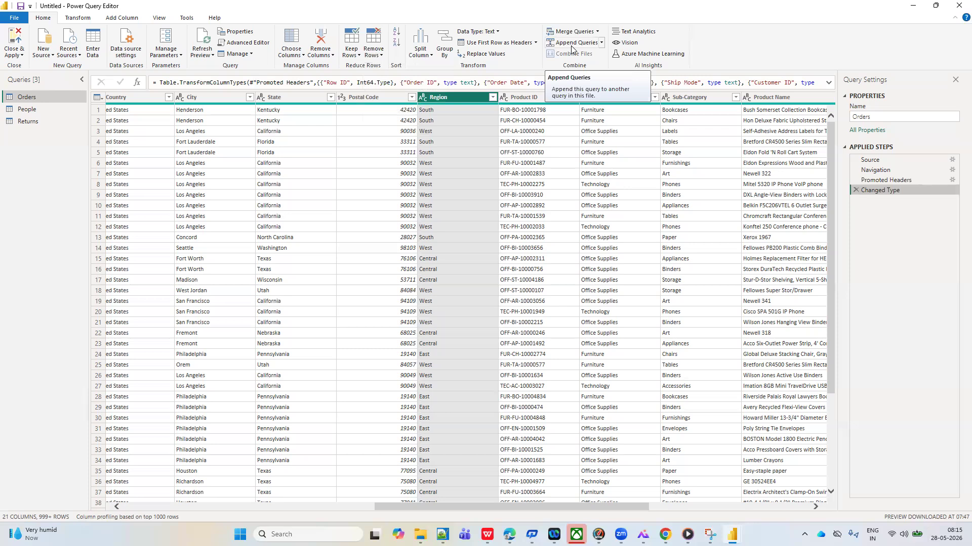
Remove the Region column from the Orders query
click(158, 19)
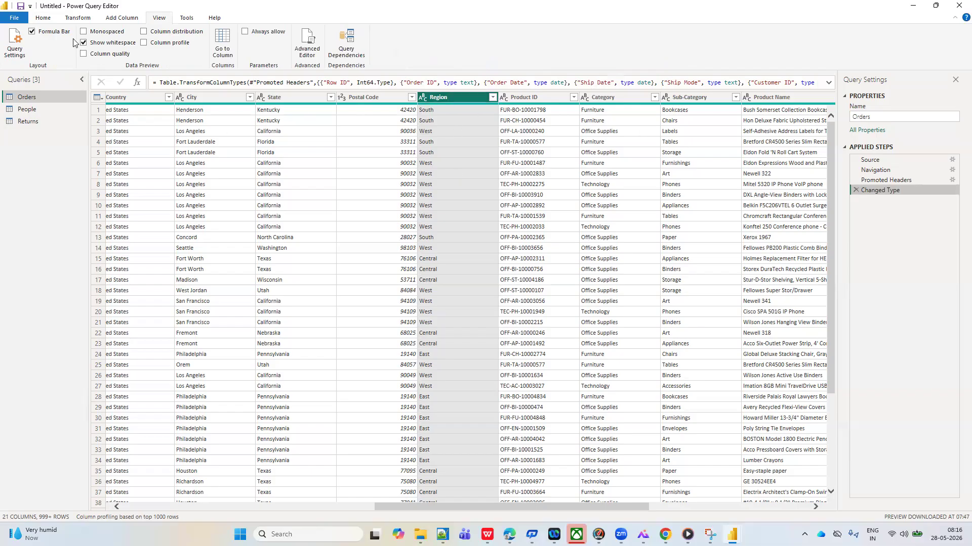
click(43, 20)
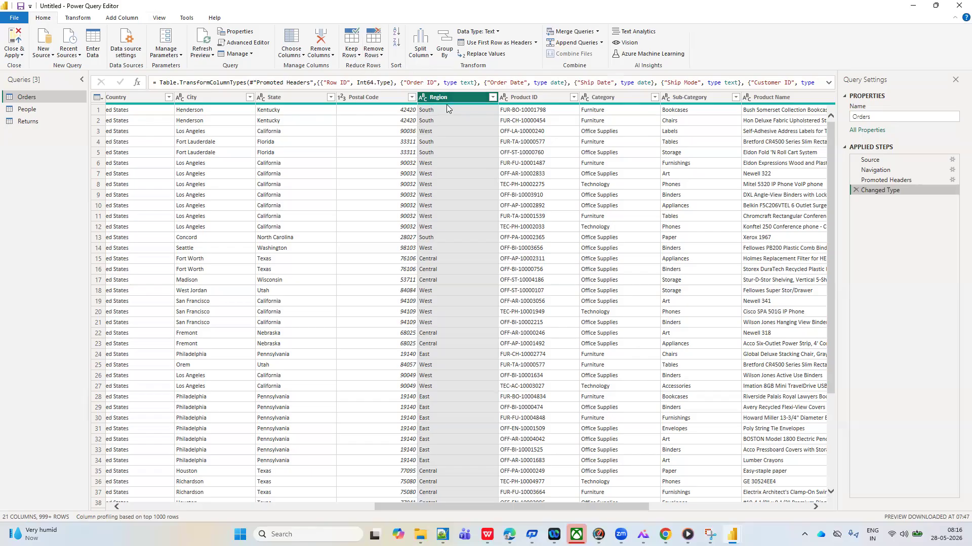
click(332, 55)
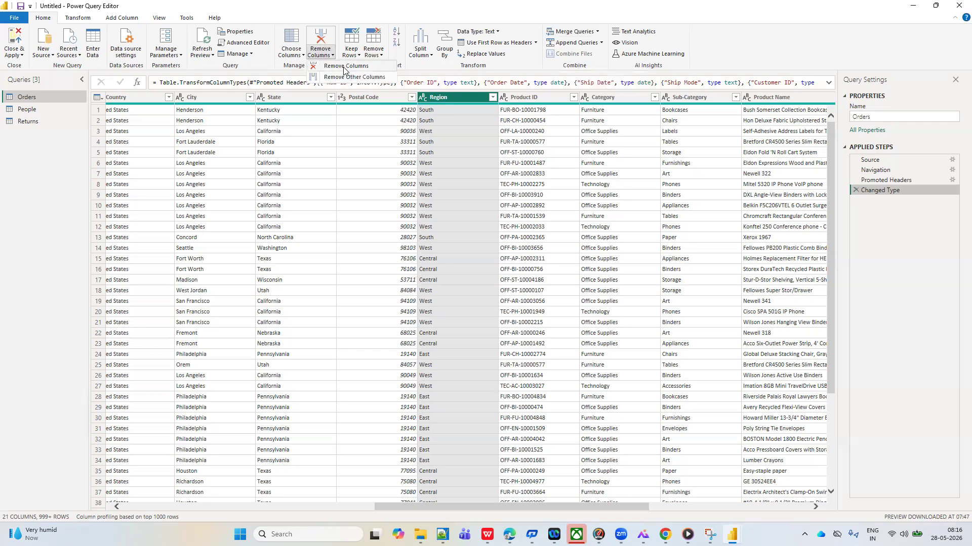
click(343, 68)
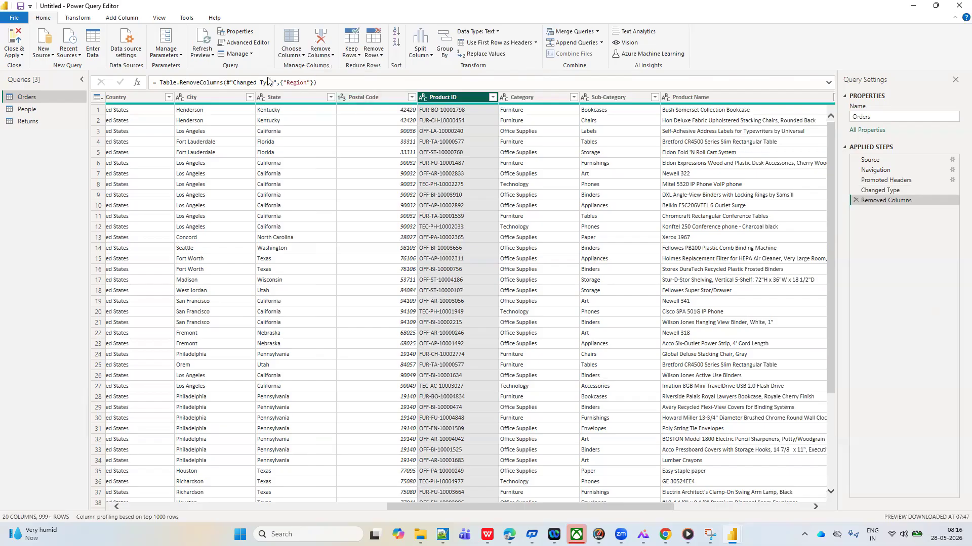
Hide the formula bar and show it again
click(160, 18)
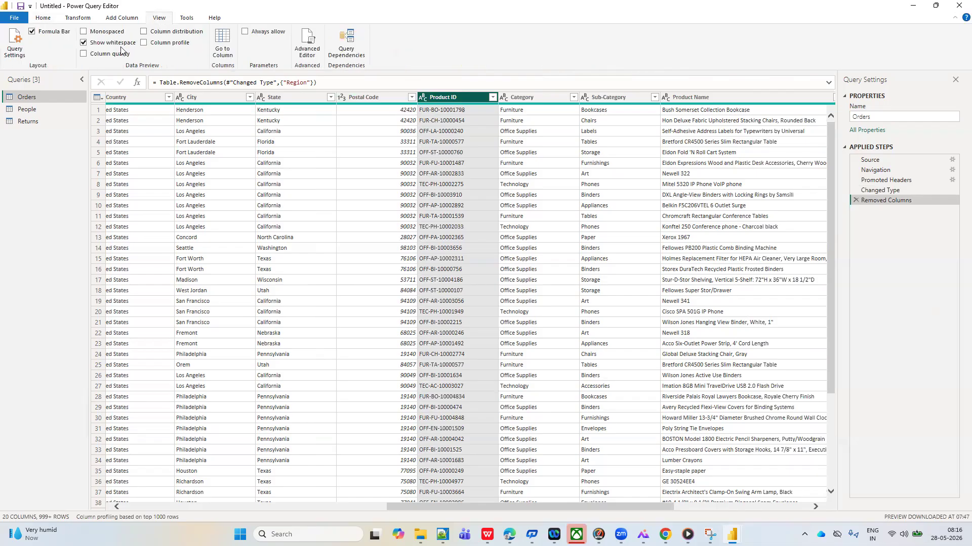
click(32, 32)
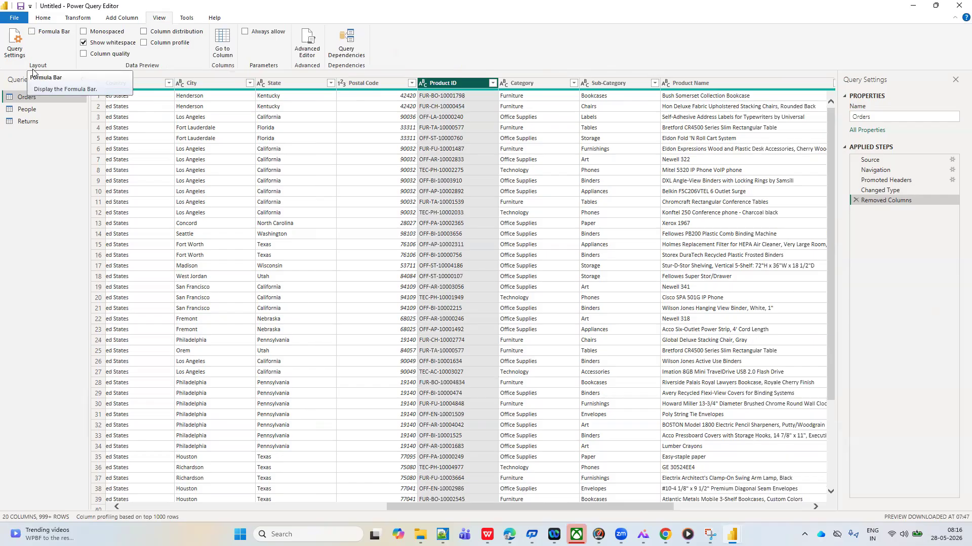
click(31, 34)
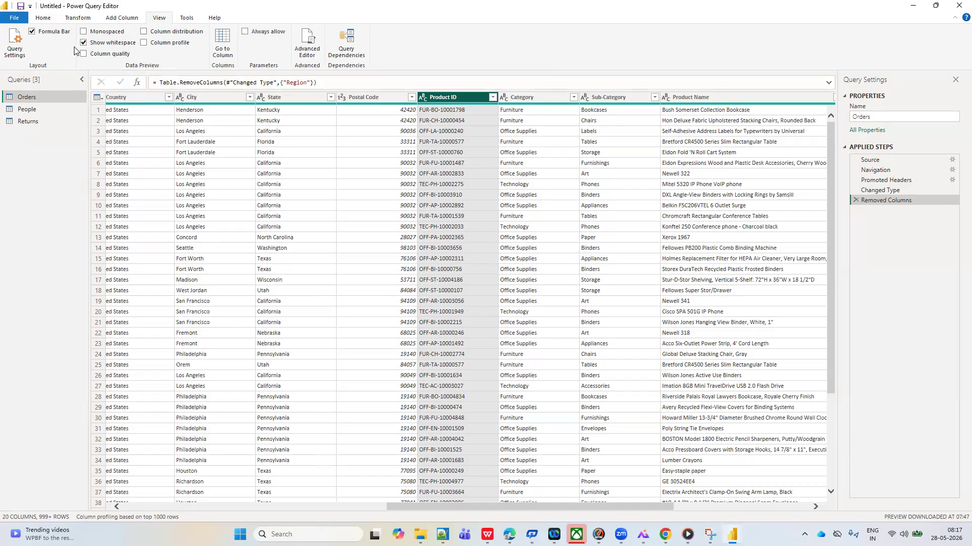
Start a manually entered table with two columns named name and mob
click(43, 19)
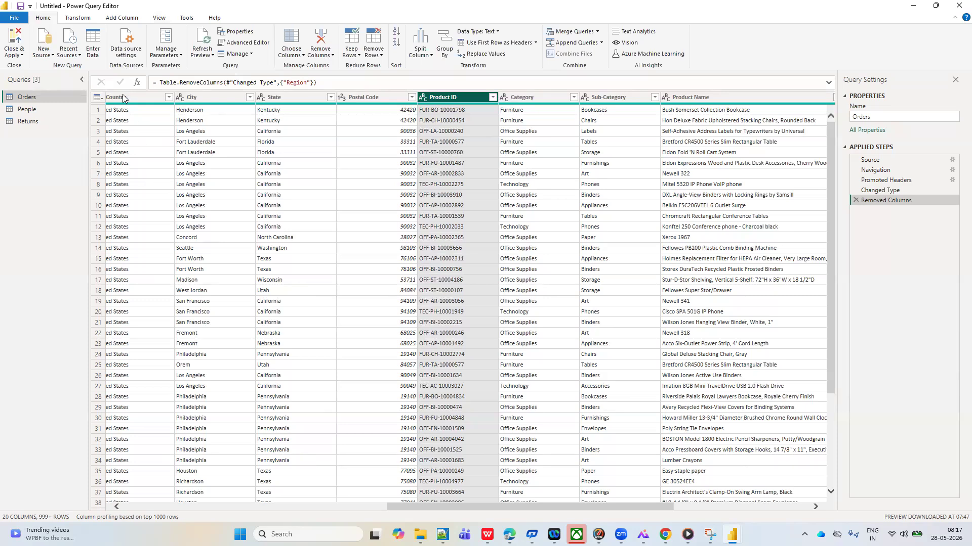
click(97, 48)
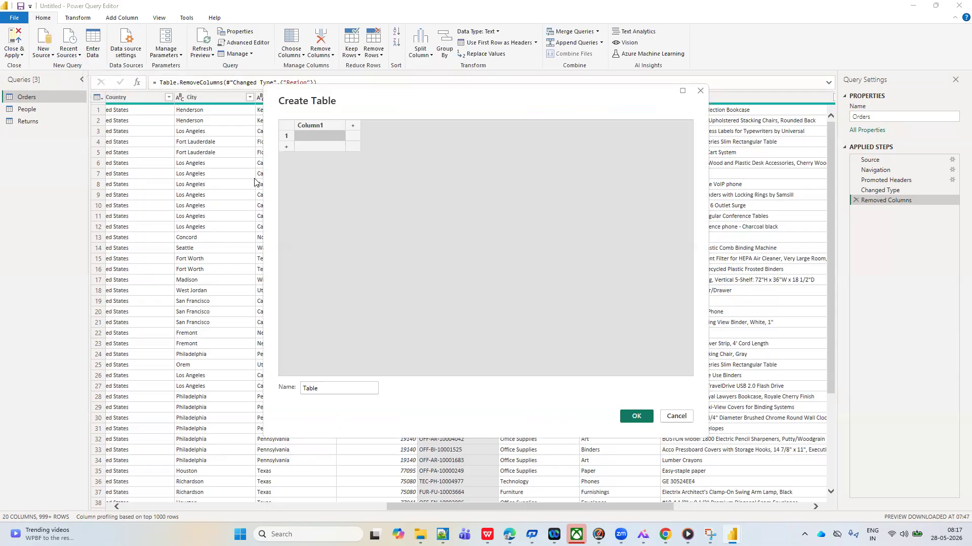
double_click(318, 127)
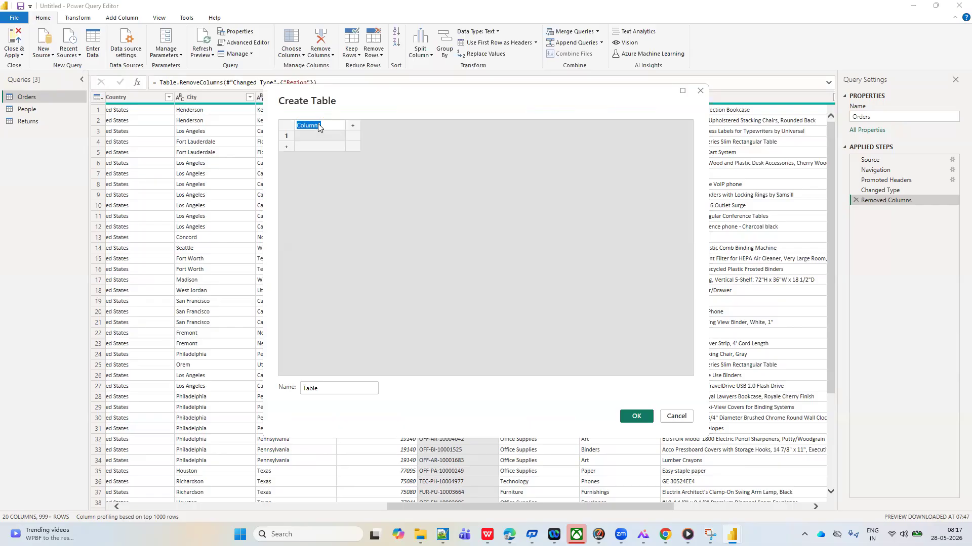
text(name)
click(353, 127)
text(mob)
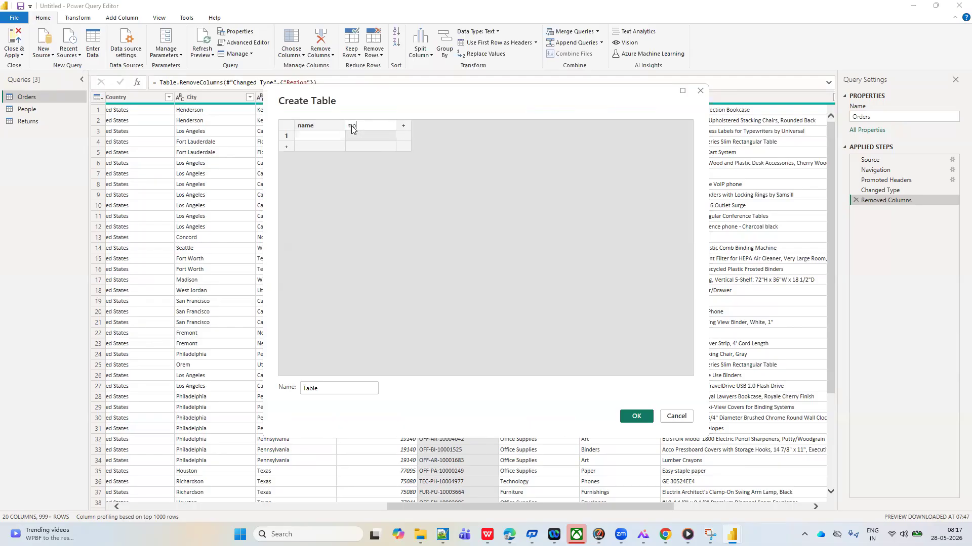
Fill the first two table rows with a contact's name and mobile number, adding leading spaces before the second row's name
click(303, 136)
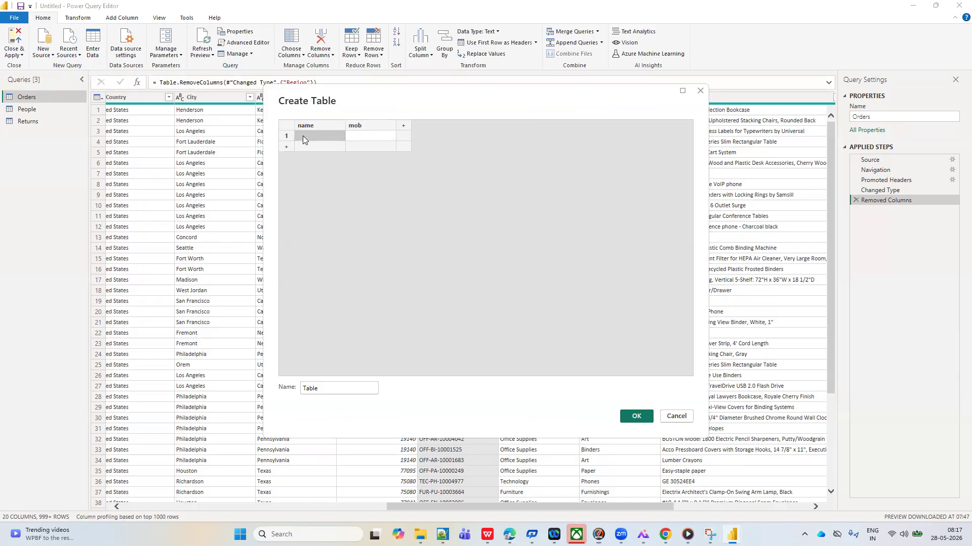
text(janardhan)
click(356, 138)
text(869)
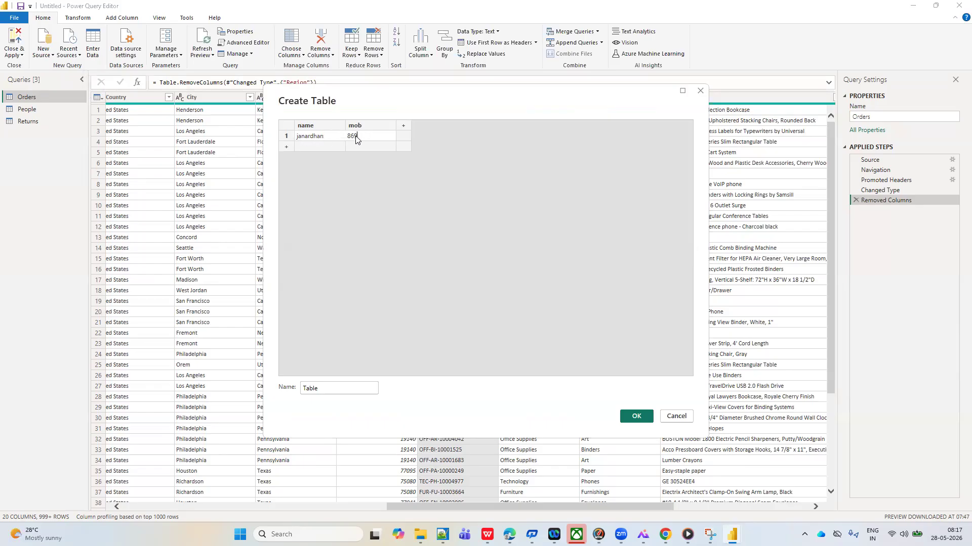
click(314, 148)
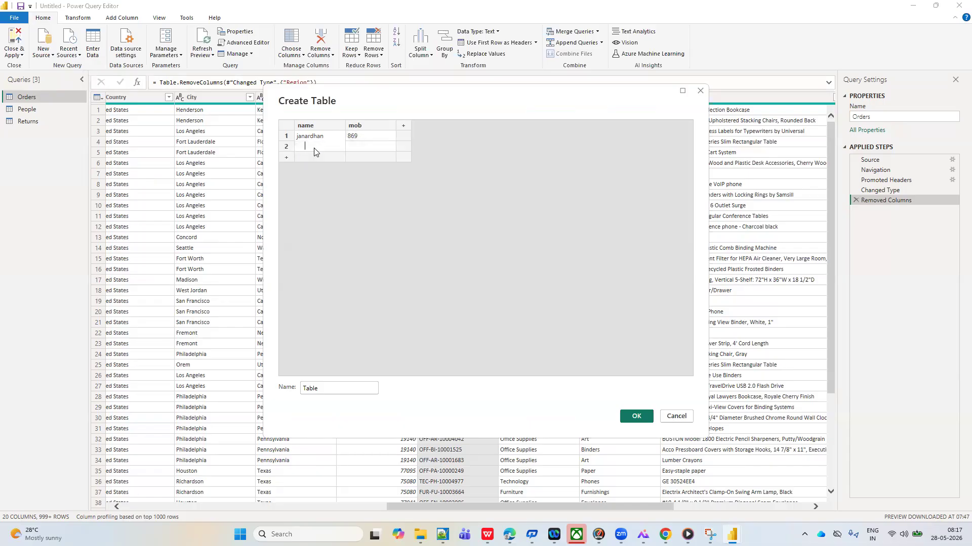
text(janardhan)
click(367, 147)
text(98089)
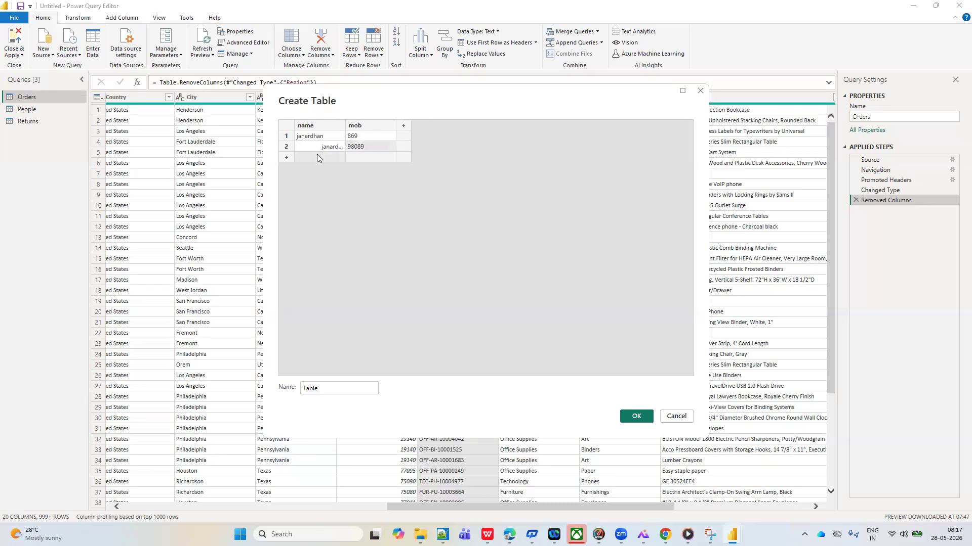
Add a third row with another contact's name and mobile number, both preceded by leading spaces
click(317, 157)
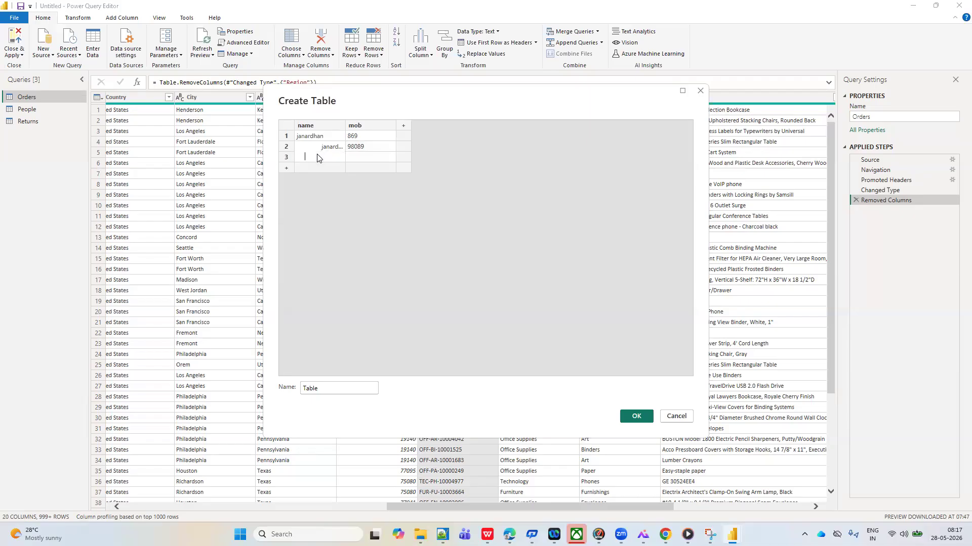
text(mao)
key(BackSpace)
key(BackSpace)
key(BackSpace)
text(Ma)
text(noherr)
key(Return)
key(BackSpace)
click(358, 160)
text(890)
Name the new table contact info and create it as a query
click(326, 392)
key(BackSpace)
key(BackSpace)
key(BackSpace)
key(BackSpace)
key(BackSpace)
text(contact )
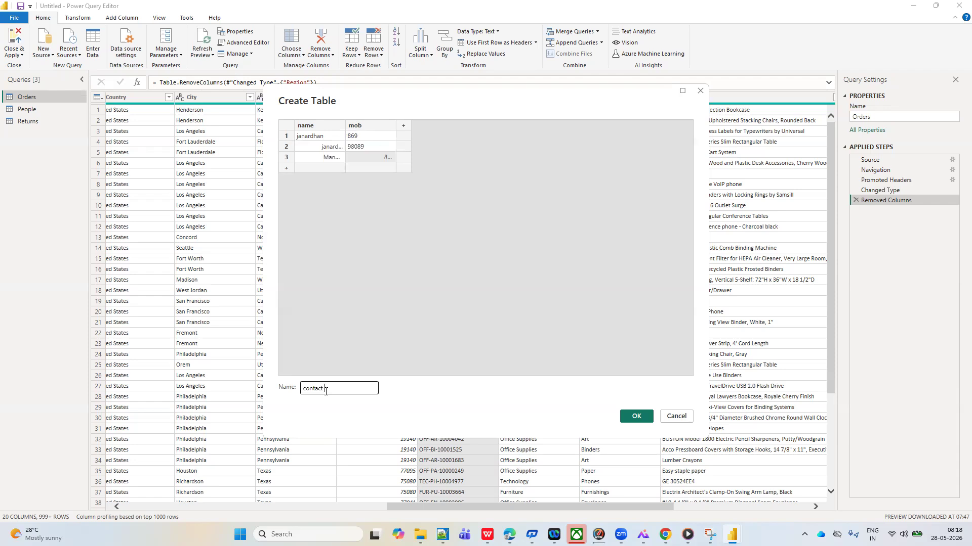
text(info)
click(636, 418)
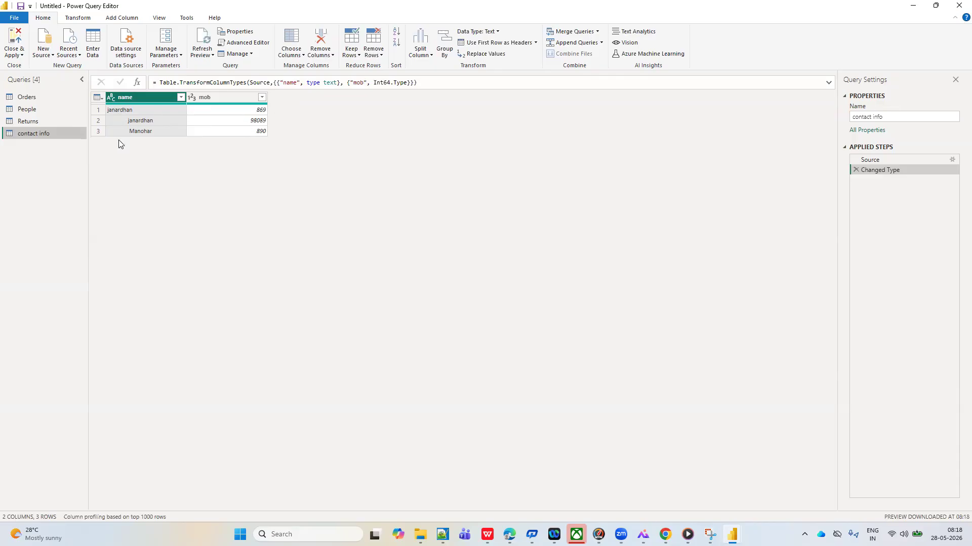
Turn the whitespace display off and on repeatedly to compare the leading spaces in the contact info names
click(160, 18)
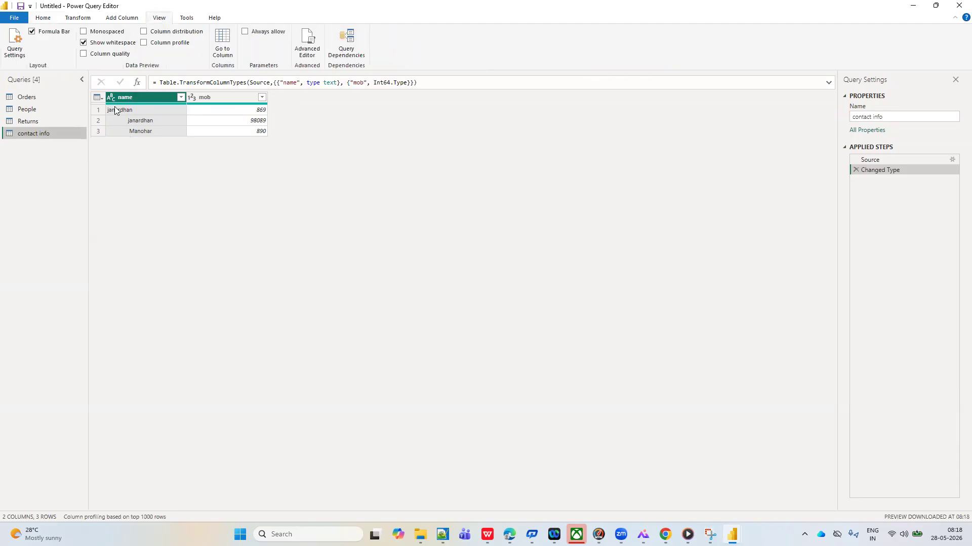
click(84, 43)
click(82, 43)
click(83, 43)
click(84, 43)
Try the monospaced font on contact info with whitespace shown and hidden, and restore the regular font with whitespace shown
click(84, 32)
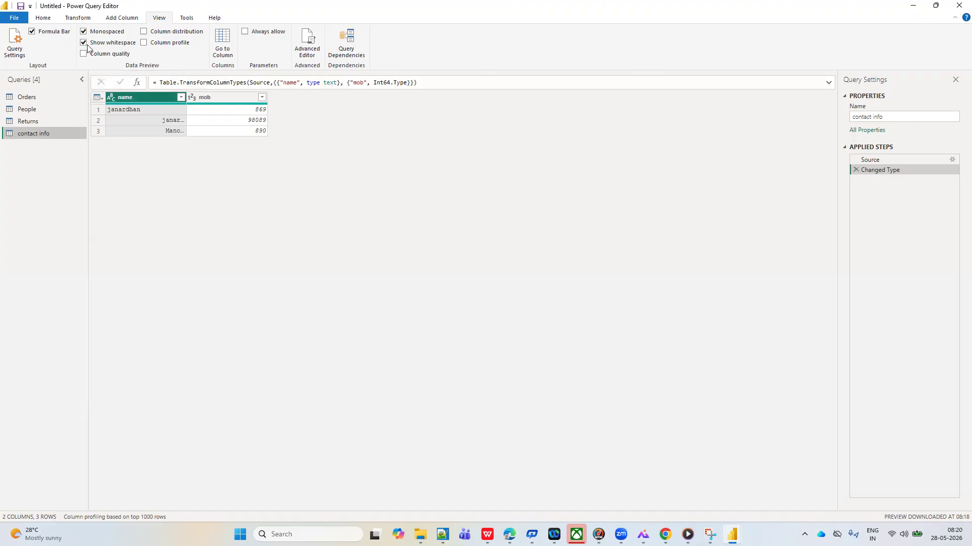
click(84, 43)
click(84, 32)
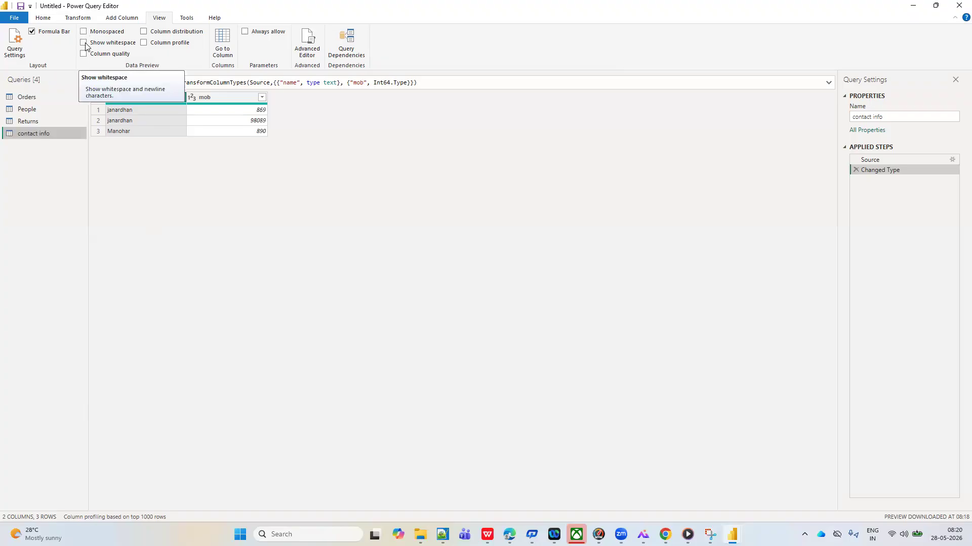
click(84, 43)
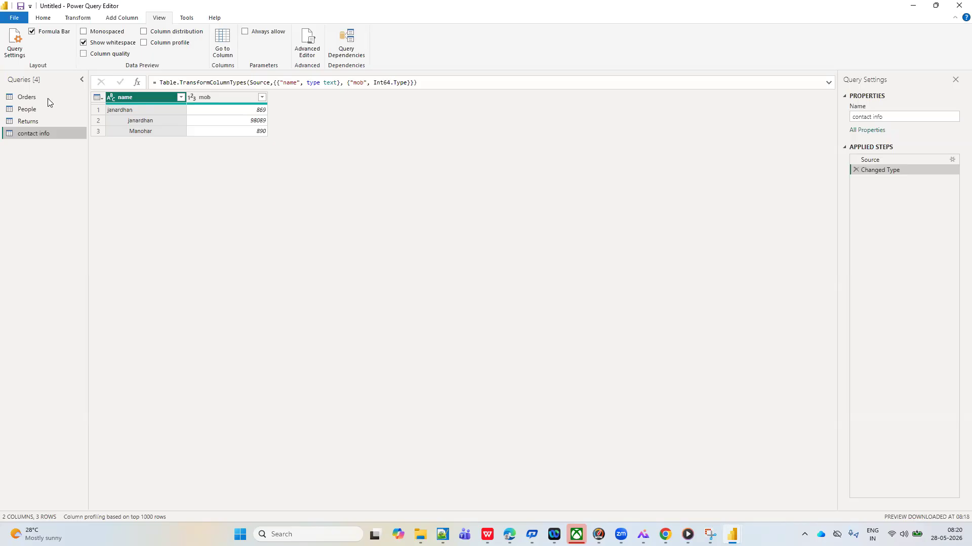
Show column quality for the Orders query, examine the Order ID column's valid, error and empty shares, and hide it again
click(30, 98)
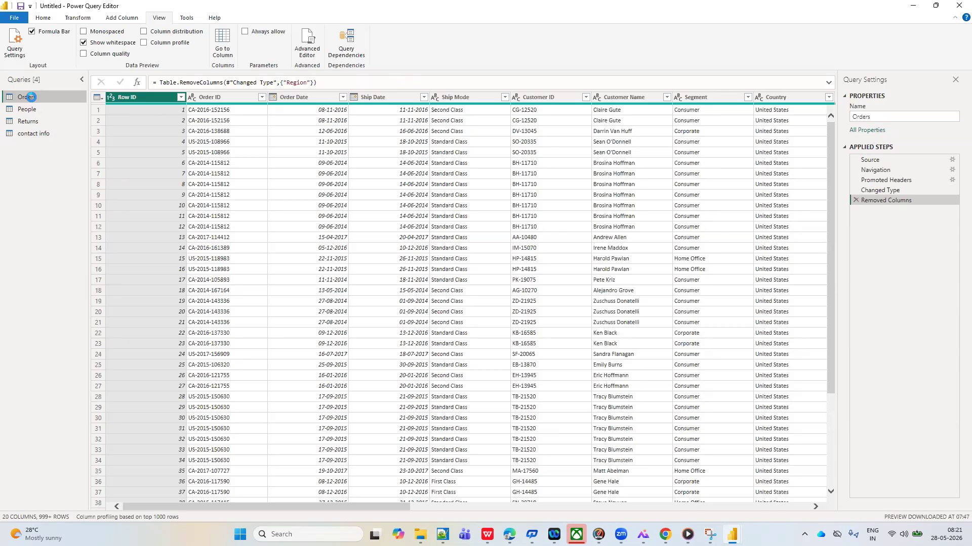
click(222, 97)
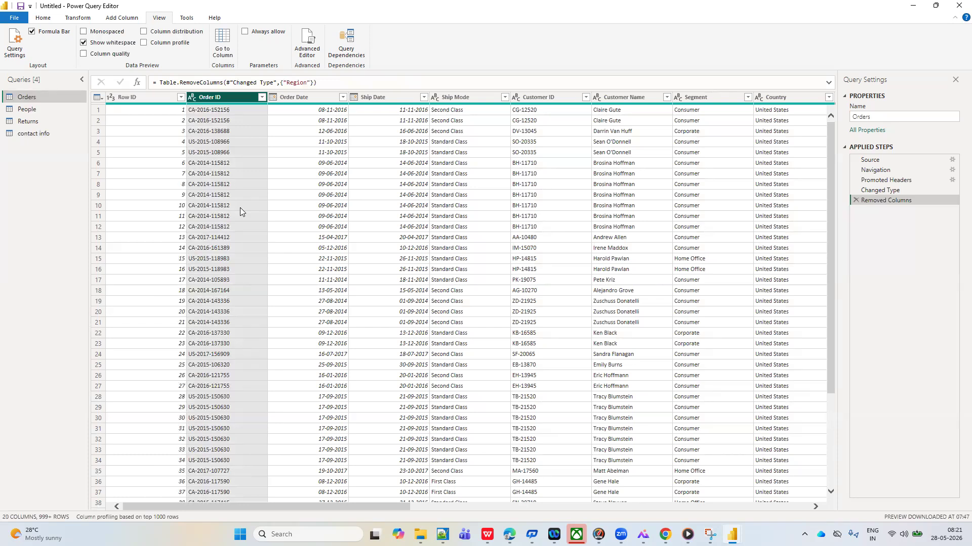
click(84, 54)
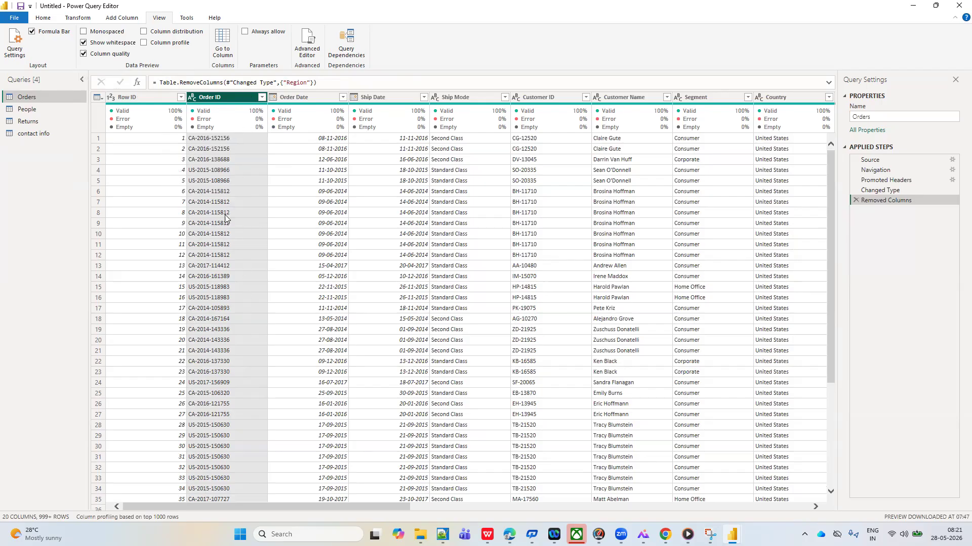
mouse_move(256, 117)
mouse_move(260, 134)
mouse_move(212, 123)
click(83, 55)
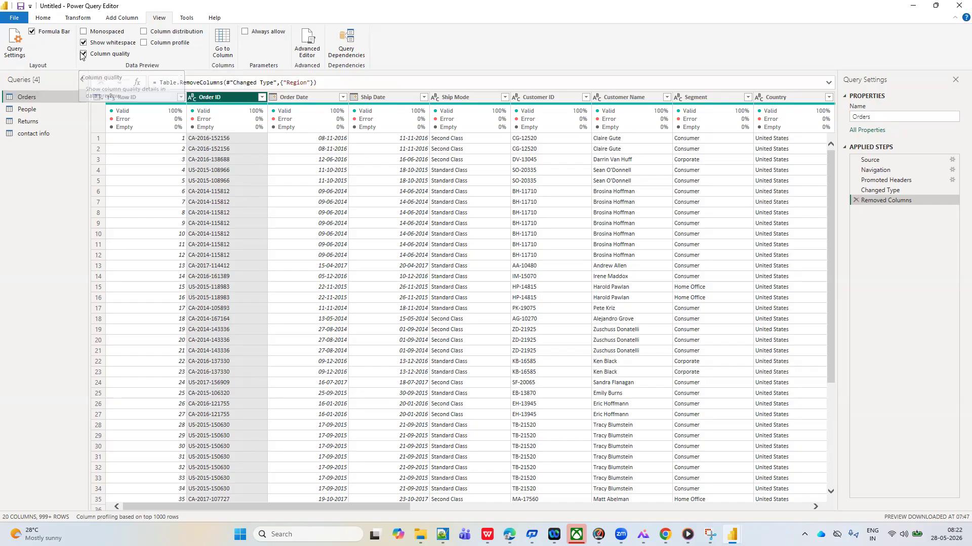
Show column distribution for Orders and examine the distinct and unique values across the columns through Discount and Profit
click(144, 33)
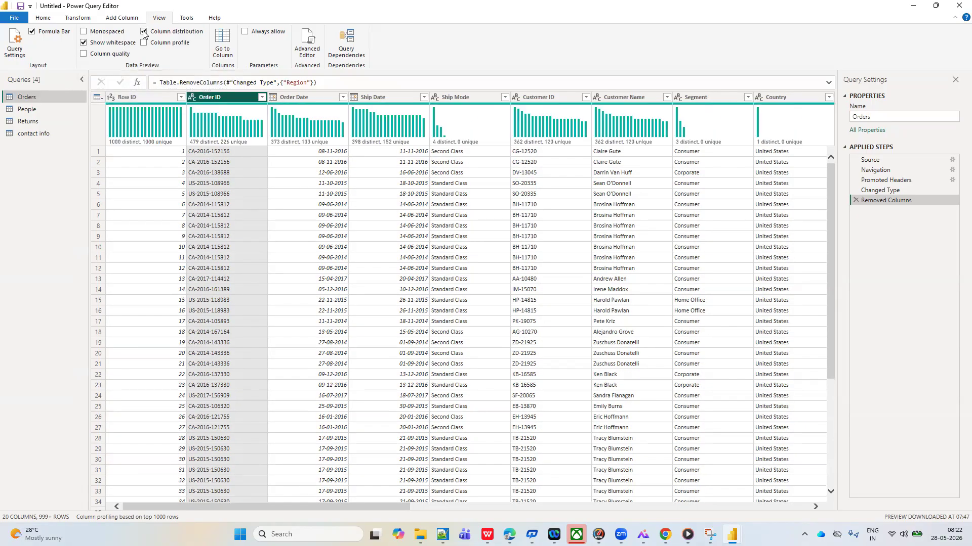
scroll(424, 175, right, 3)
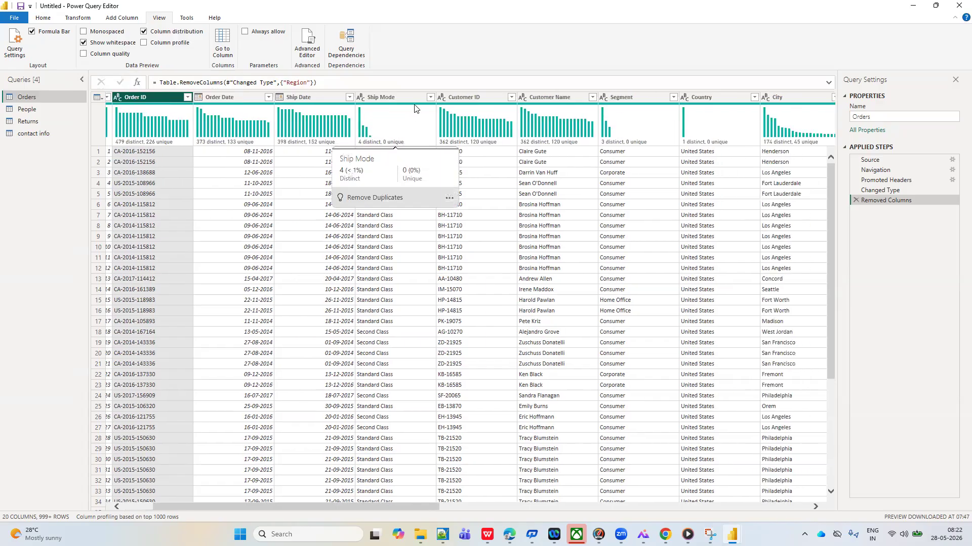
scroll(474, 208, right, 8)
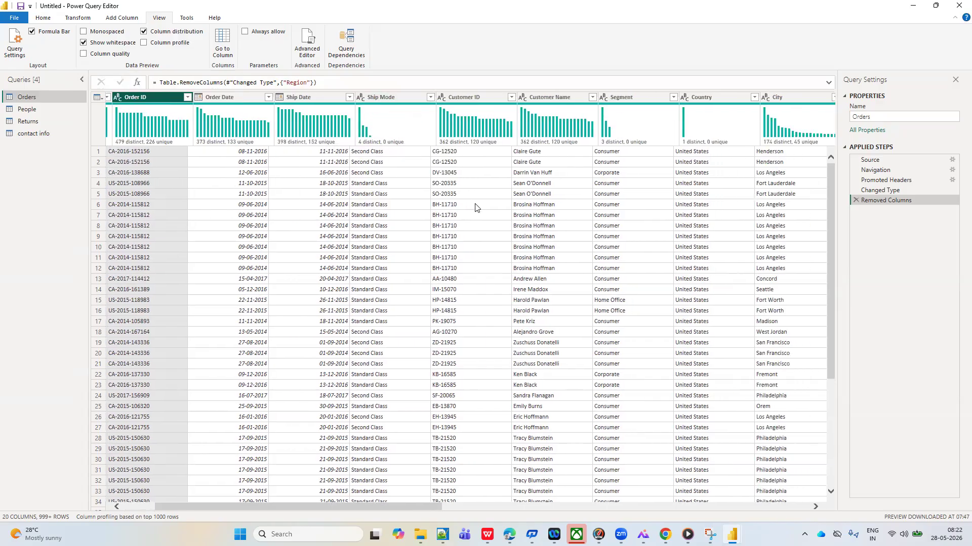
scroll(603, 184, right, 15)
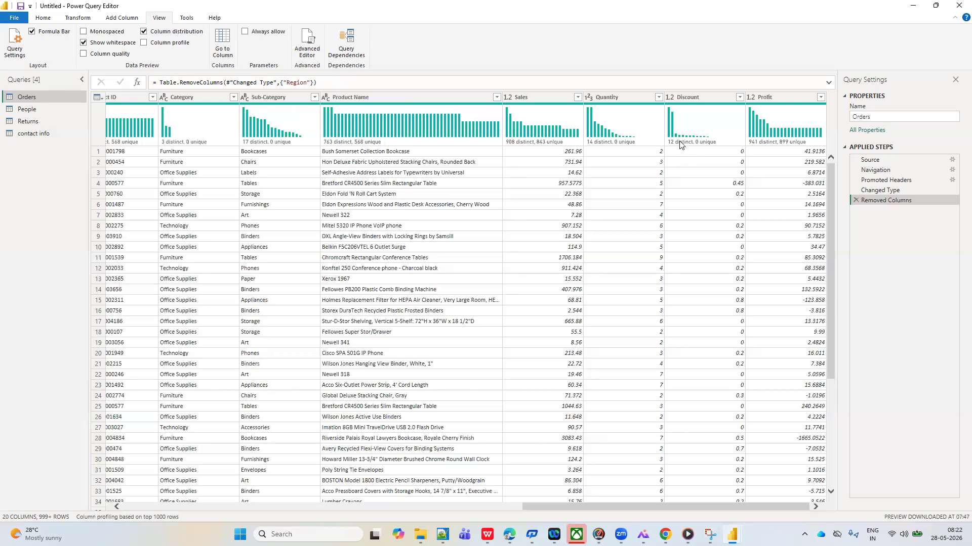
mouse_move(678, 146)
Switch to Excel and create a blank workbook
key(super)
text(excel)
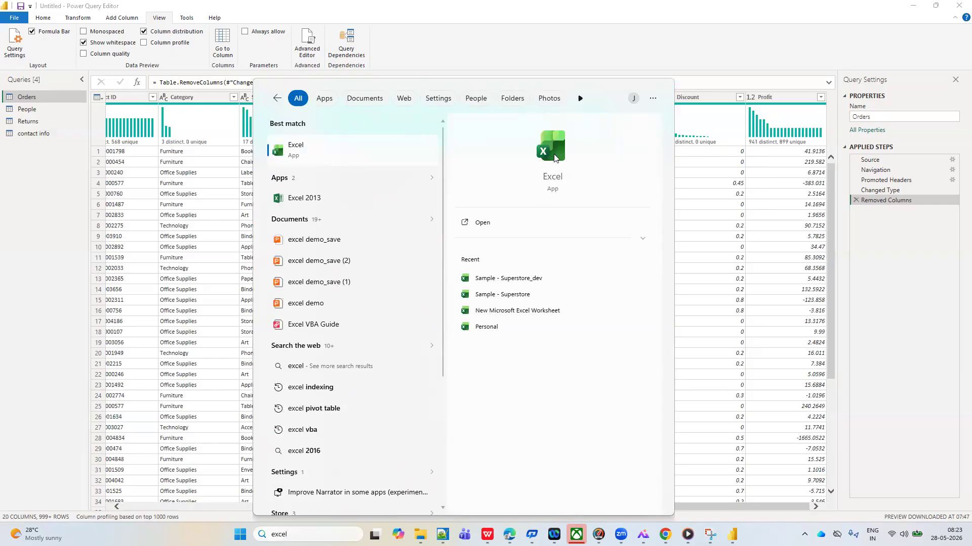
click(552, 181)
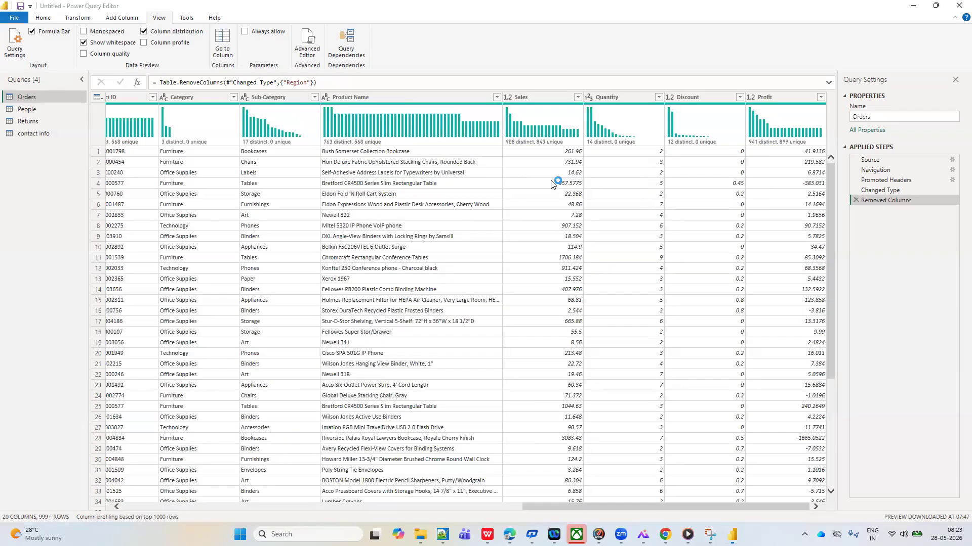
click(552, 183)
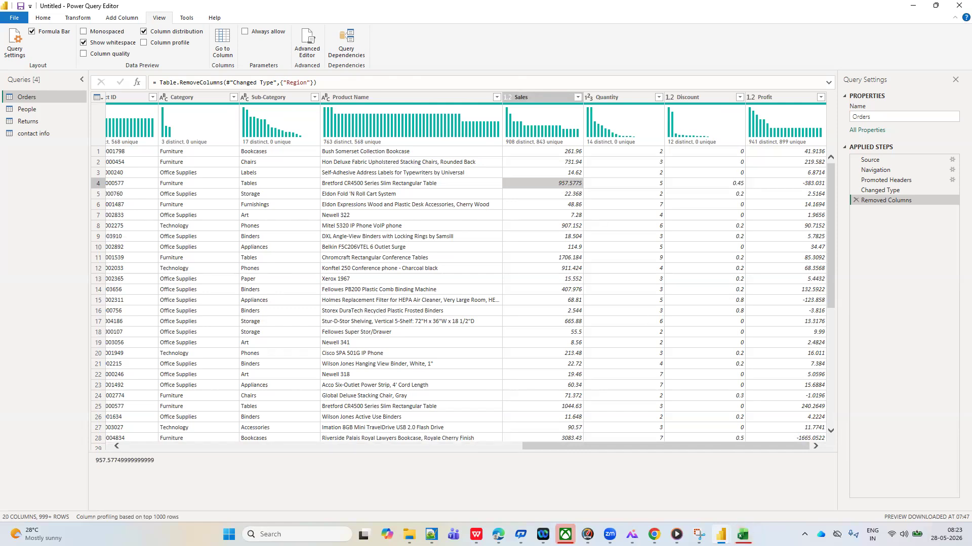
mouse_move(743, 534)
click(743, 476)
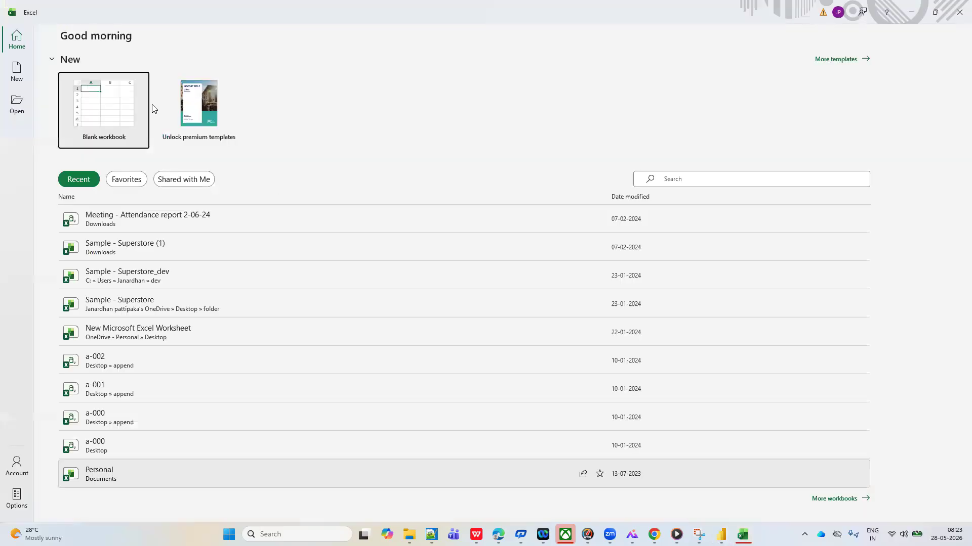
click(111, 99)
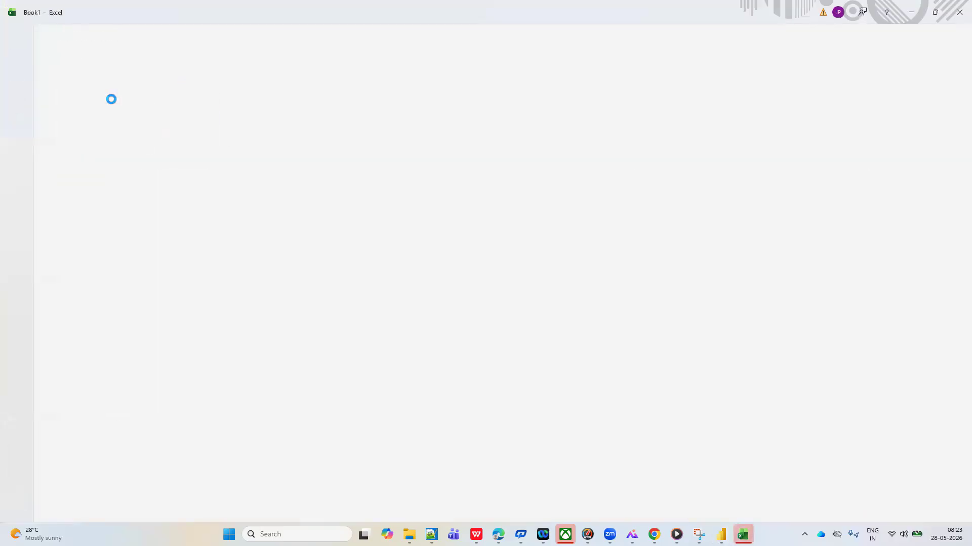
Enter south in cell B4 and north in cell B7 of the blank sheet
click(53, 158)
text(so)
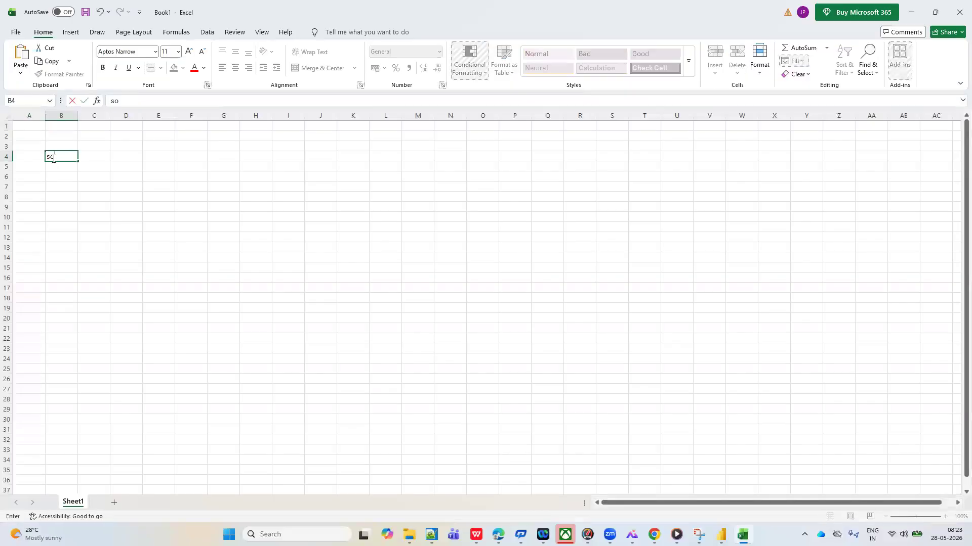
text(th)
key(BackSpace)
key(BackSpace)
text(uth)
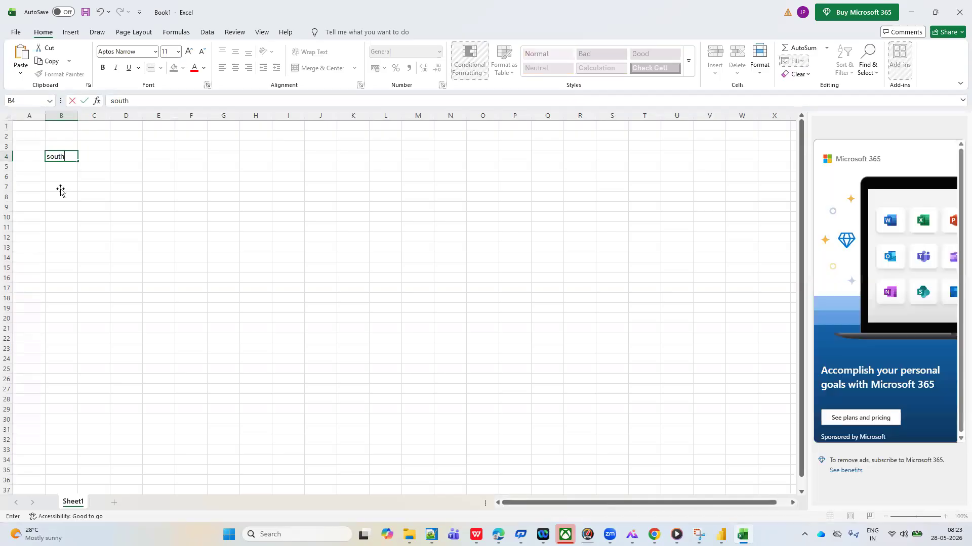
click(60, 191)
text(north)
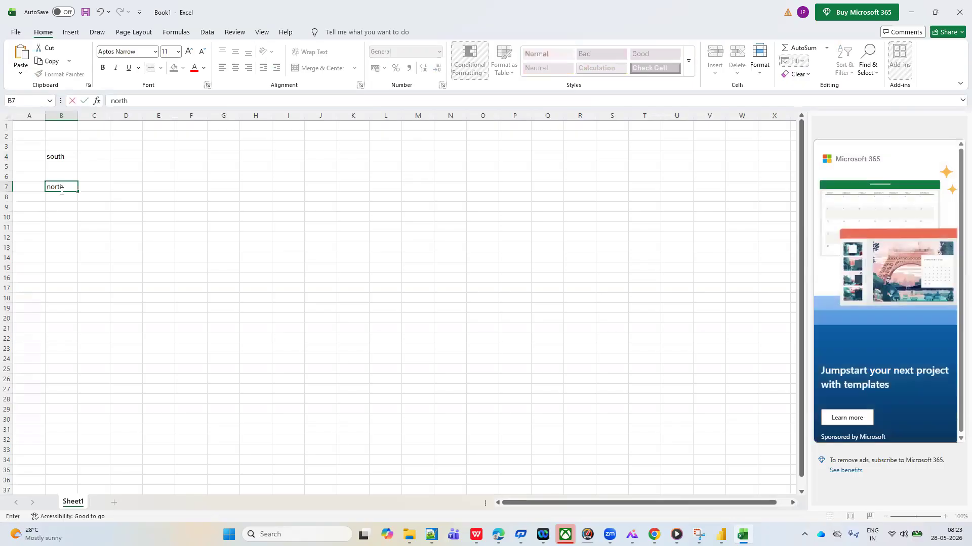
Enter east in cell B11 and west in cell B17
click(62, 229)
text(easr)
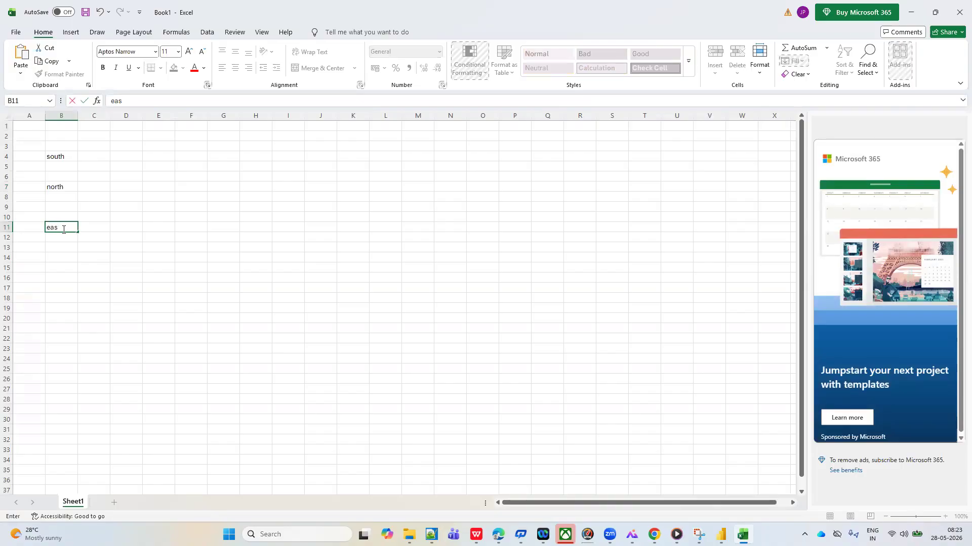
click(62, 287)
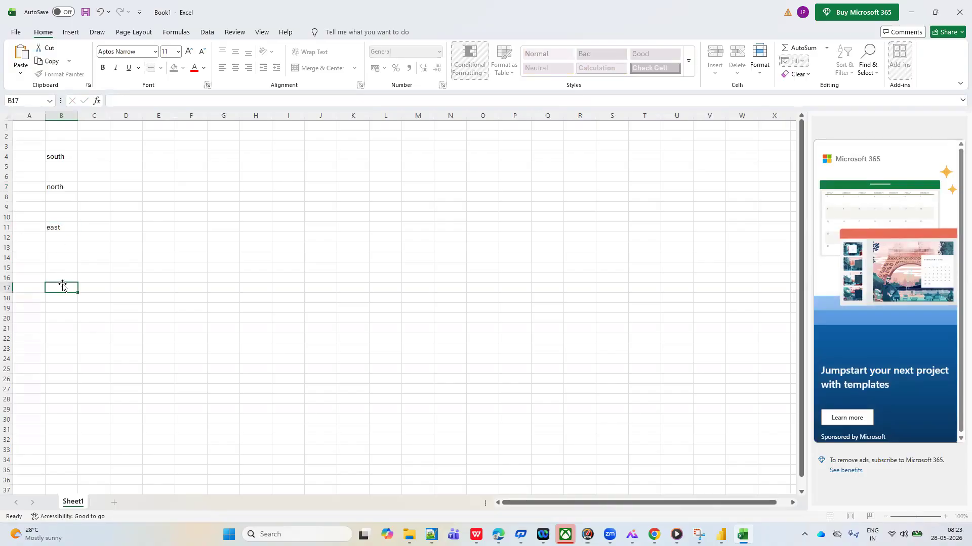
text(e)
key(BackSpace)
text(west)
click(55, 348)
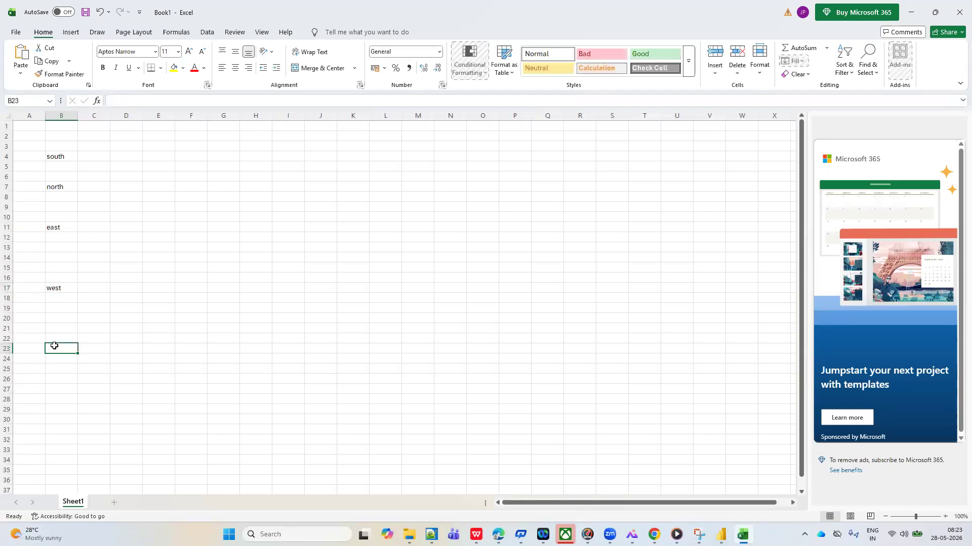
Fill the gaps in column B by copying south down to B6, north down to B10 and east down to B16
click(63, 157)
drag(79, 162, 79, 162)
click(109, 160)
click(61, 156)
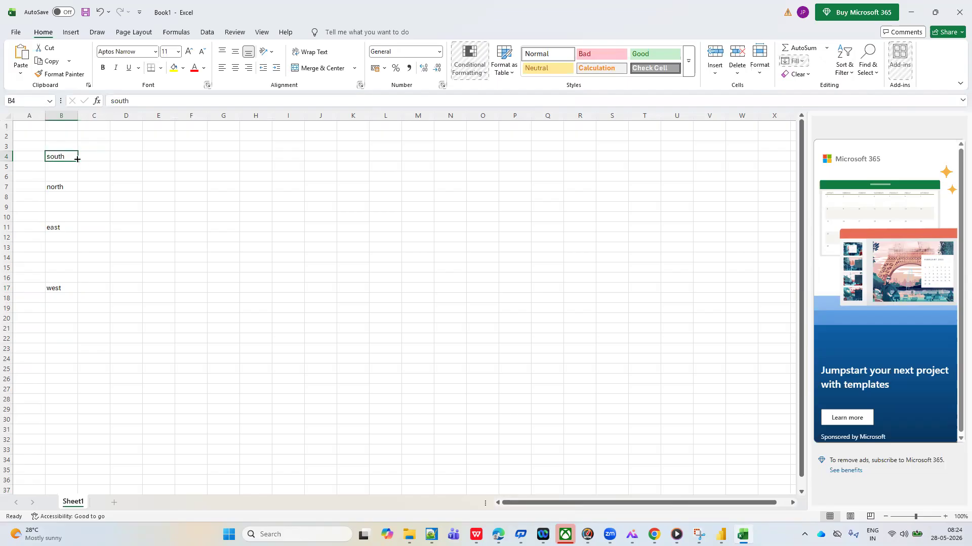
drag(84, 181, 81, 182)
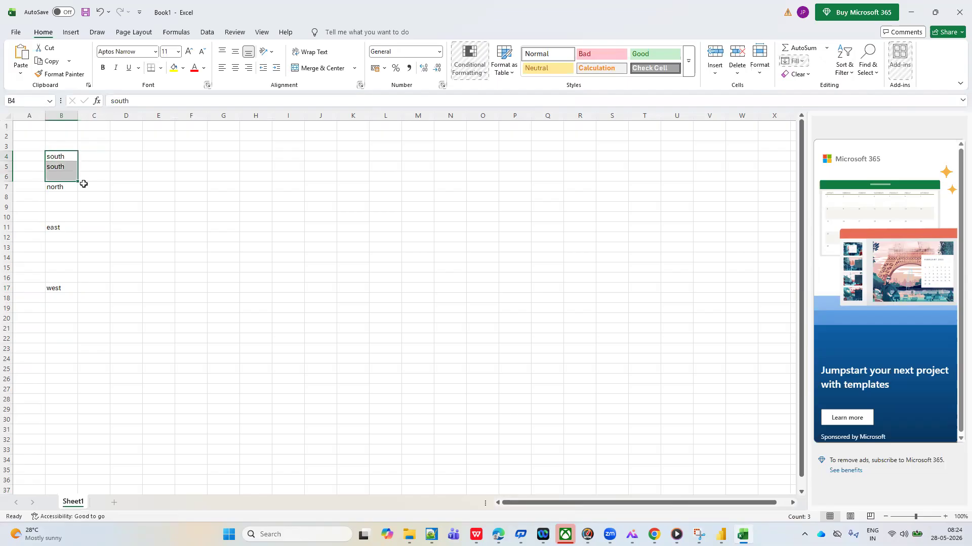
click(63, 188)
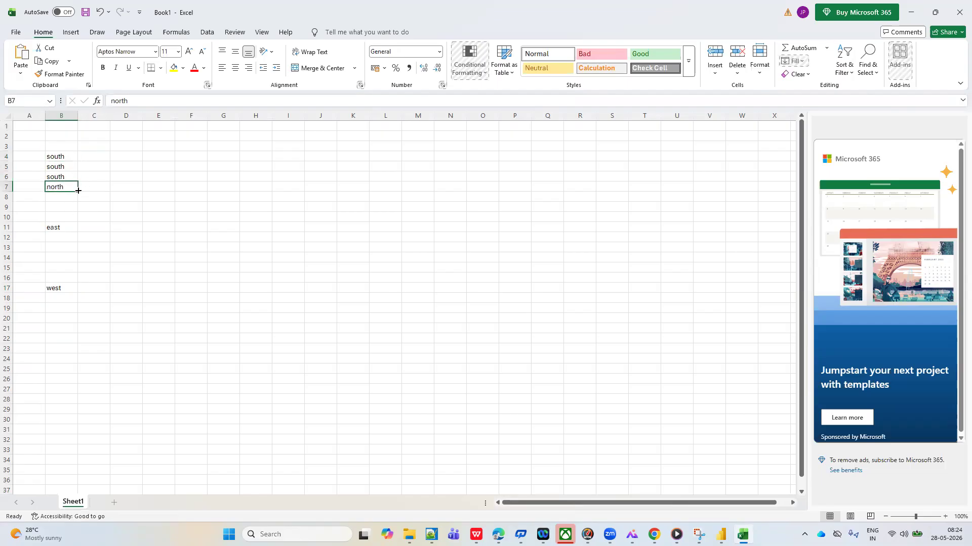
drag(76, 192, 75, 223)
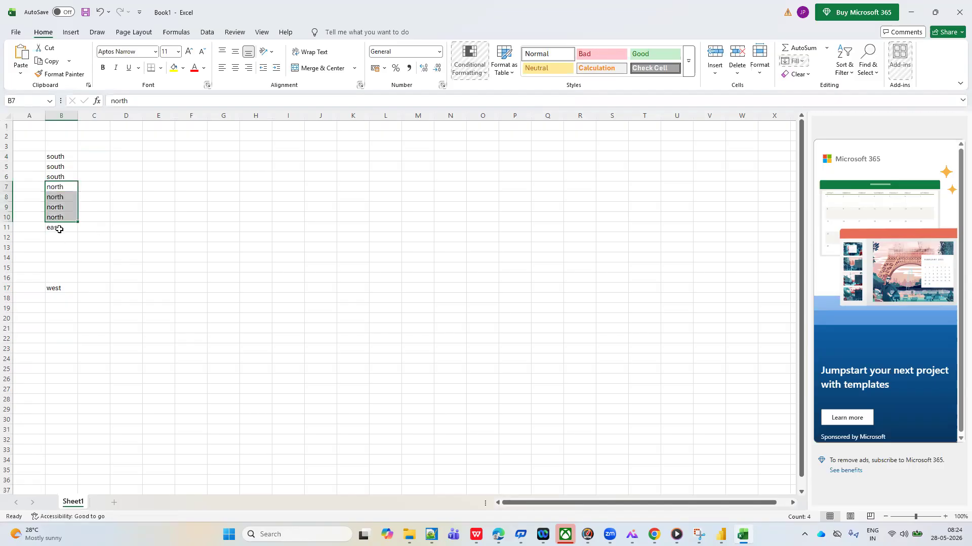
click(59, 229)
drag(79, 231, 80, 282)
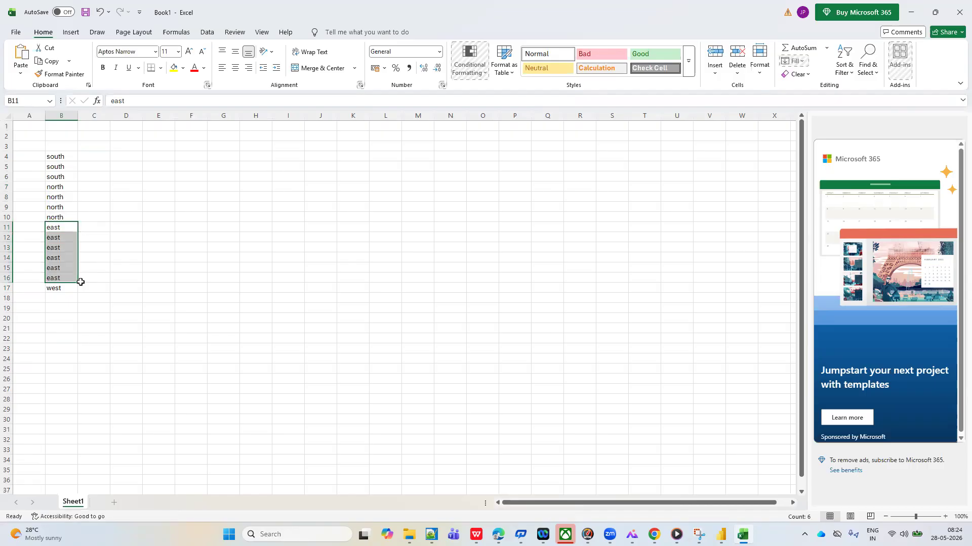
Add the headings distinct in D3 and unique in F3
click(127, 146)
text(distinct)
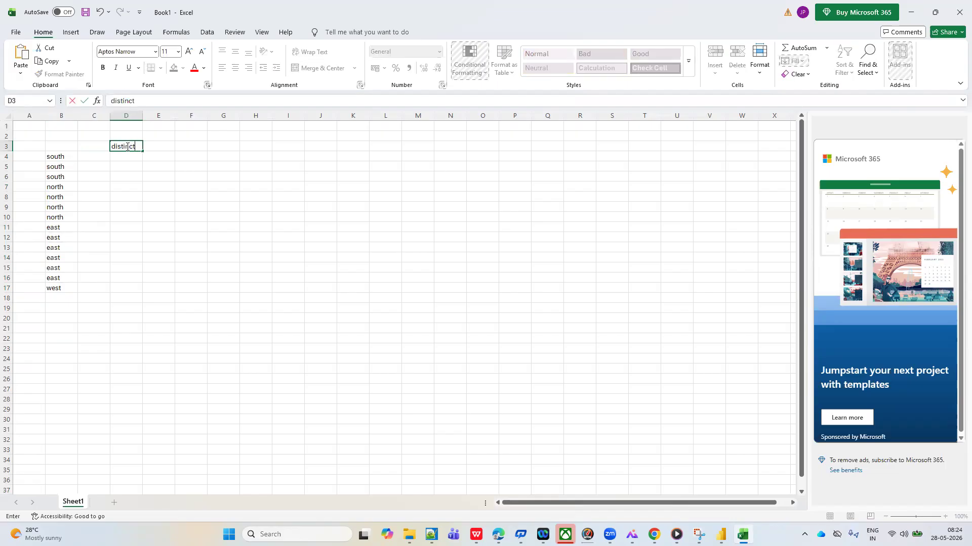
click(184, 146)
text(unique)
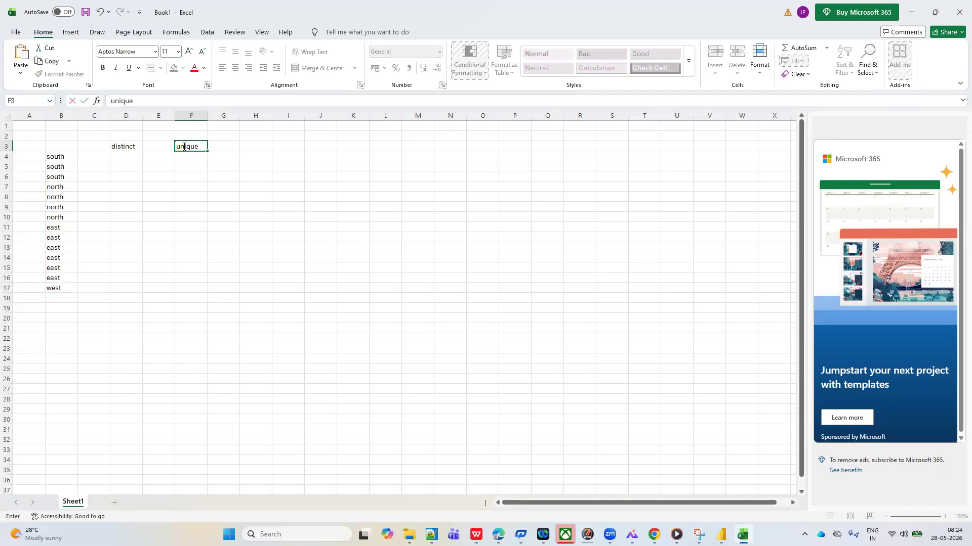
click(185, 195)
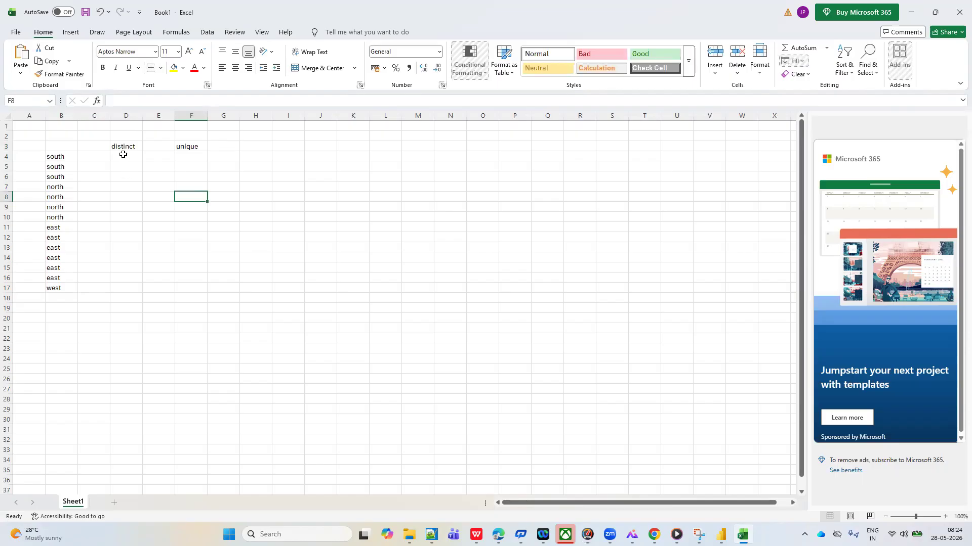
Highlight the south and north groups in column B and enter 1 for each under distinct, in D4 and D5
click(56, 156)
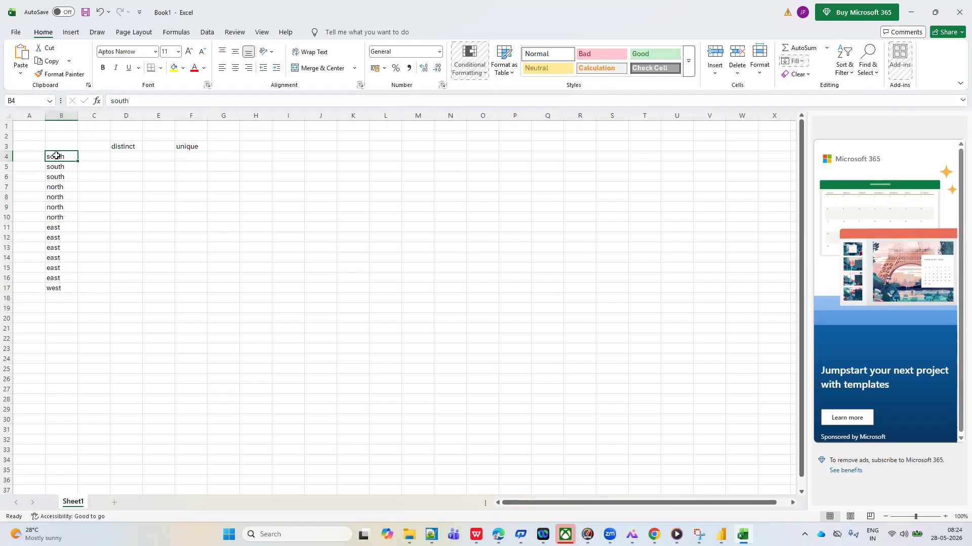
drag(55, 155, 55, 178)
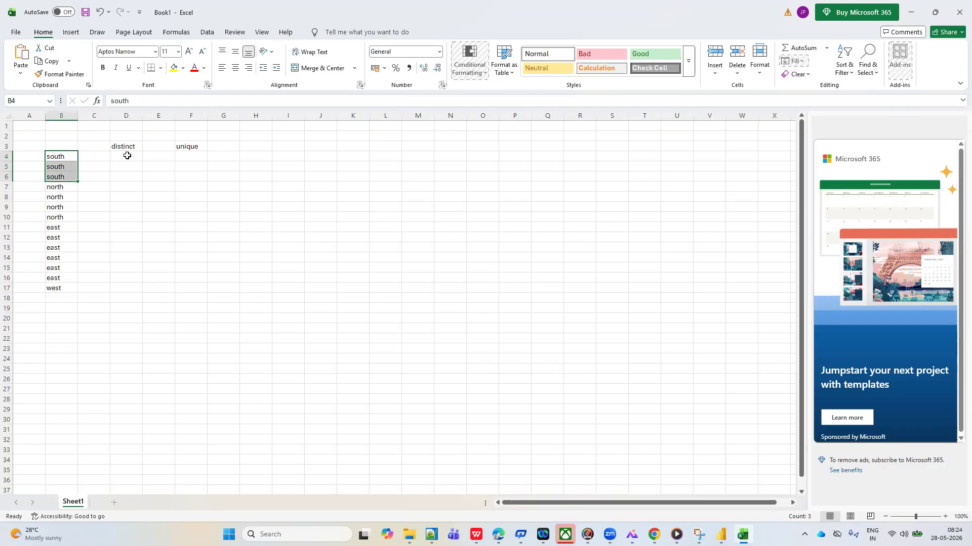
click(127, 157)
text(1)
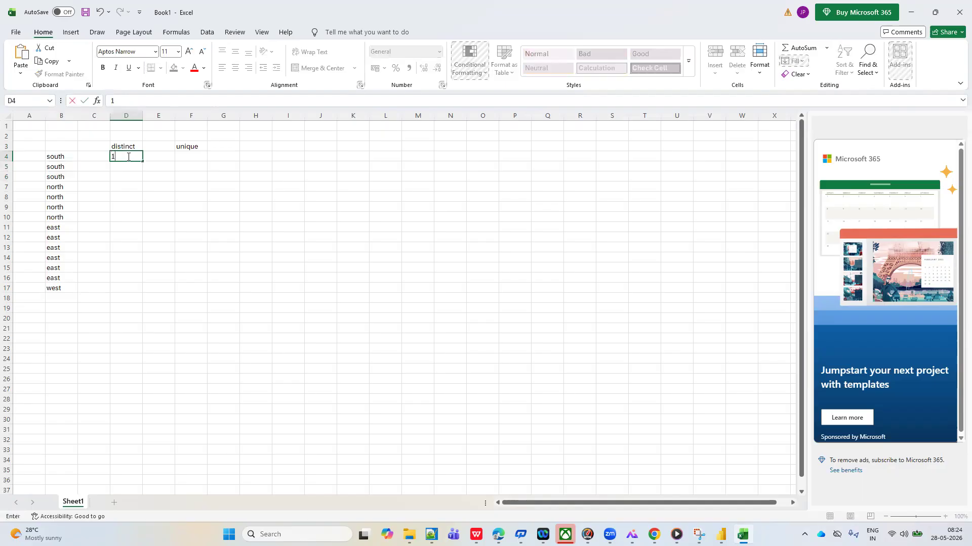
drag(53, 187, 4, 204)
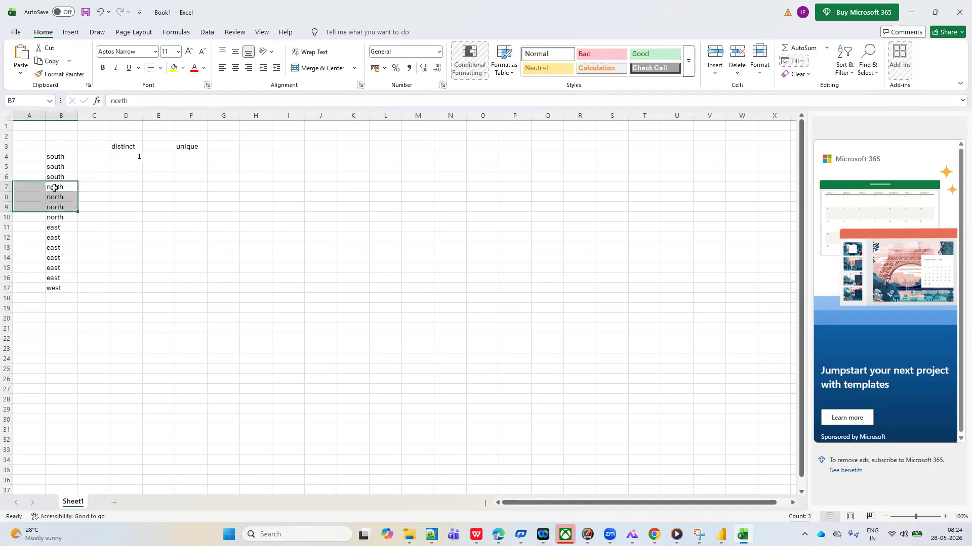
click(54, 188)
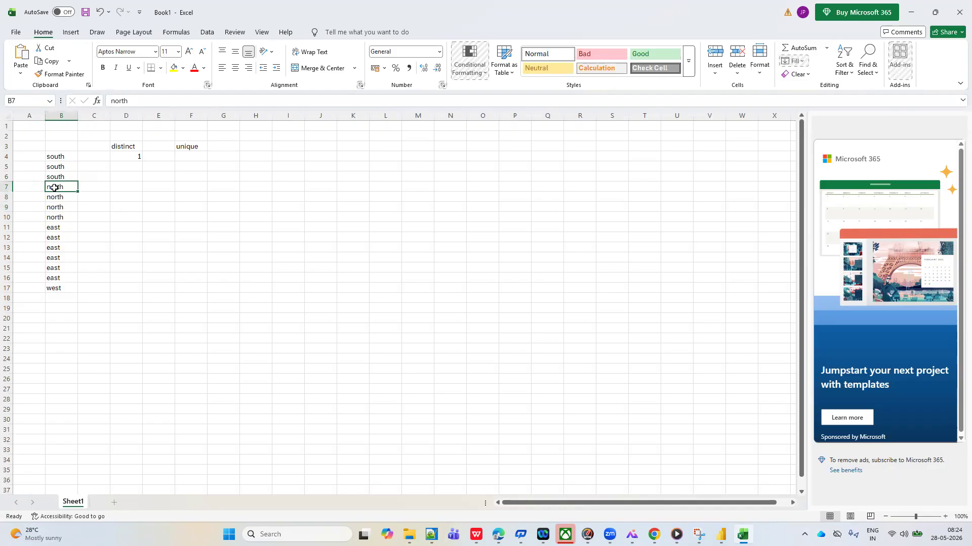
drag(55, 187, 69, 219)
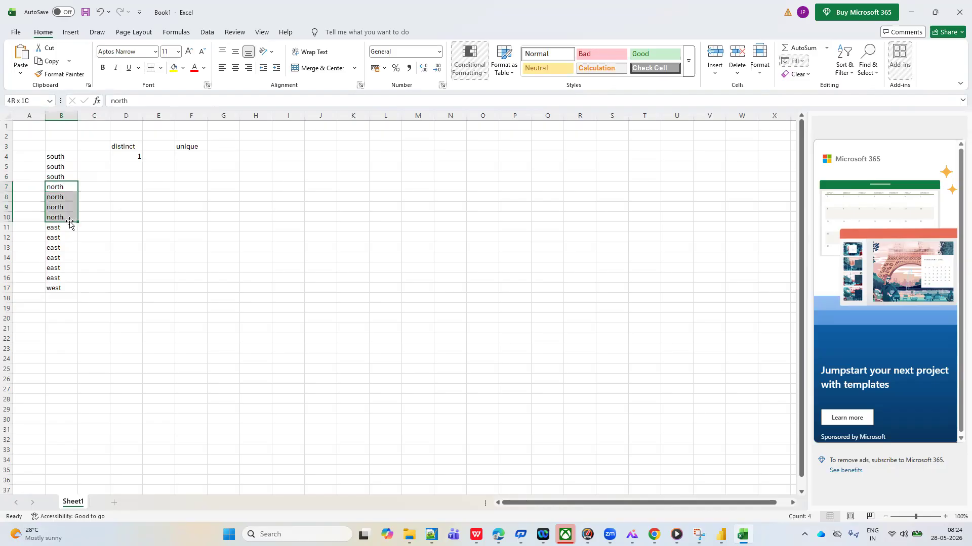
click(136, 168)
text(1)
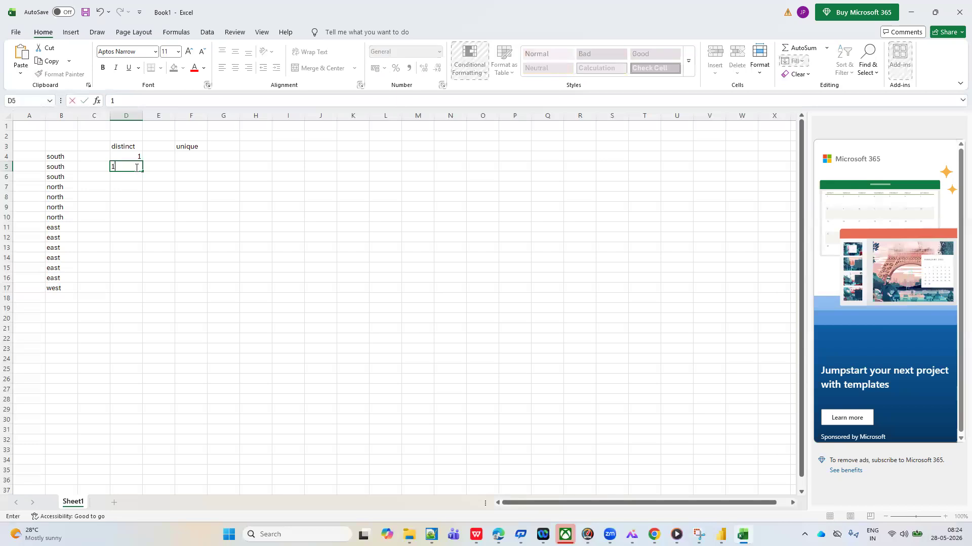
Highlight the east group in column B and enter 1 for it under distinct, in D6
click(62, 228)
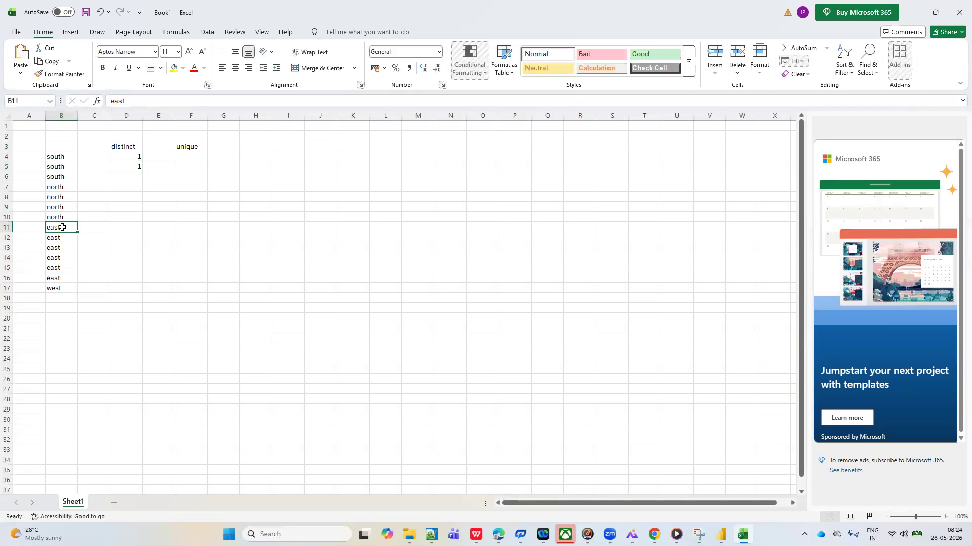
drag(62, 229, 65, 269)
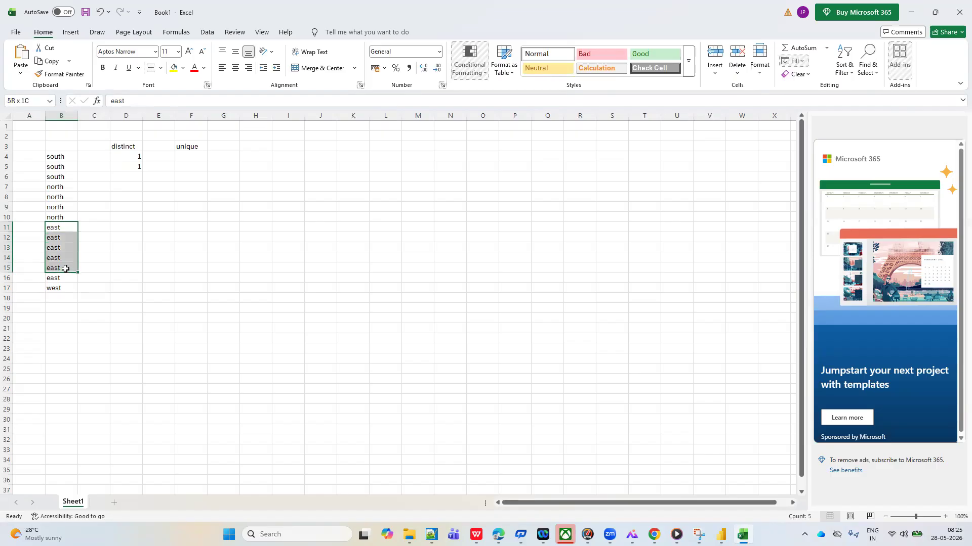
click(121, 177)
text(1)
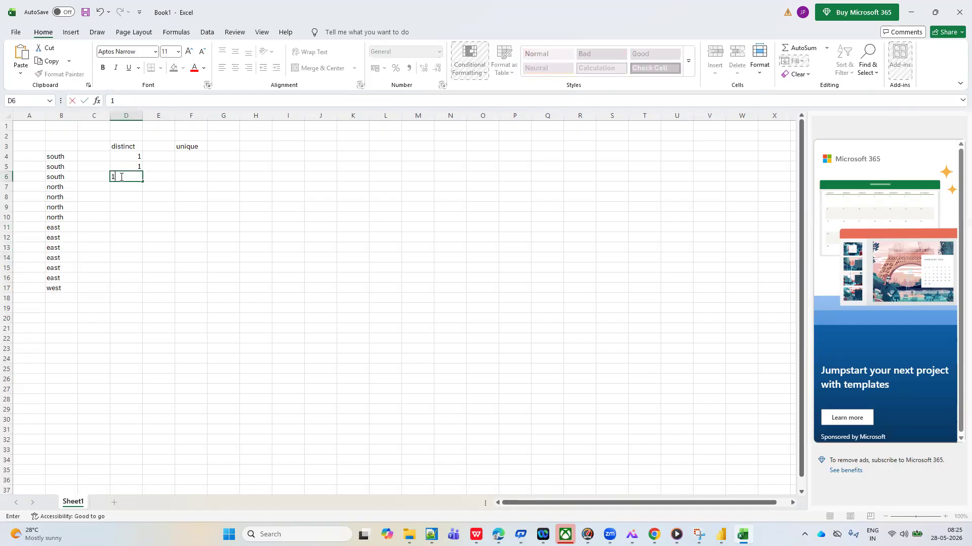
Check the west entry against the rest of column B and enter 1 under unique, in F4
click(63, 289)
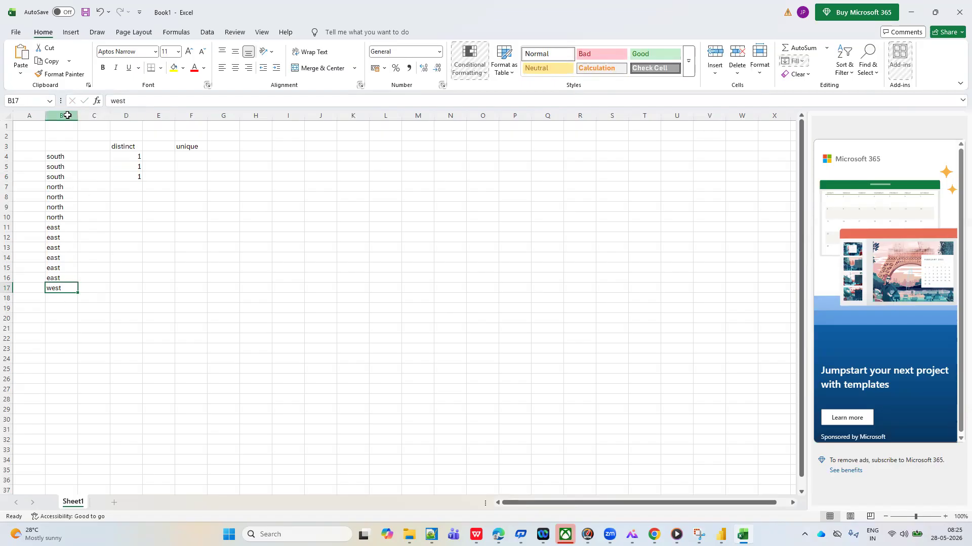
click(68, 115)
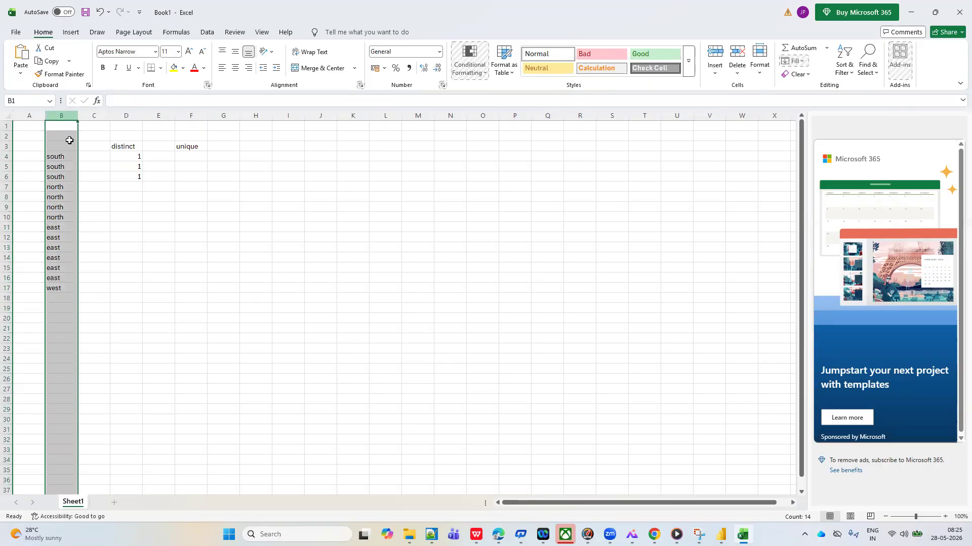
click(57, 157)
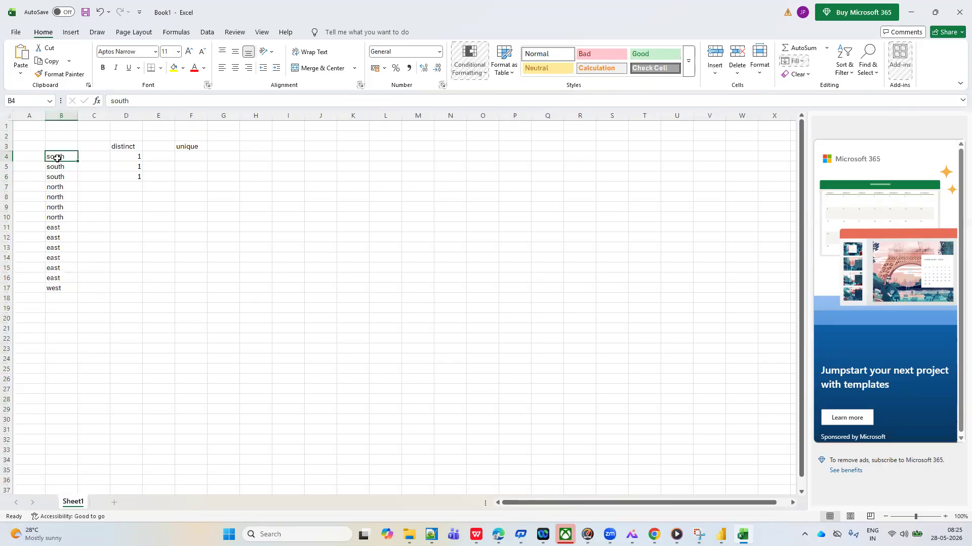
click(56, 292)
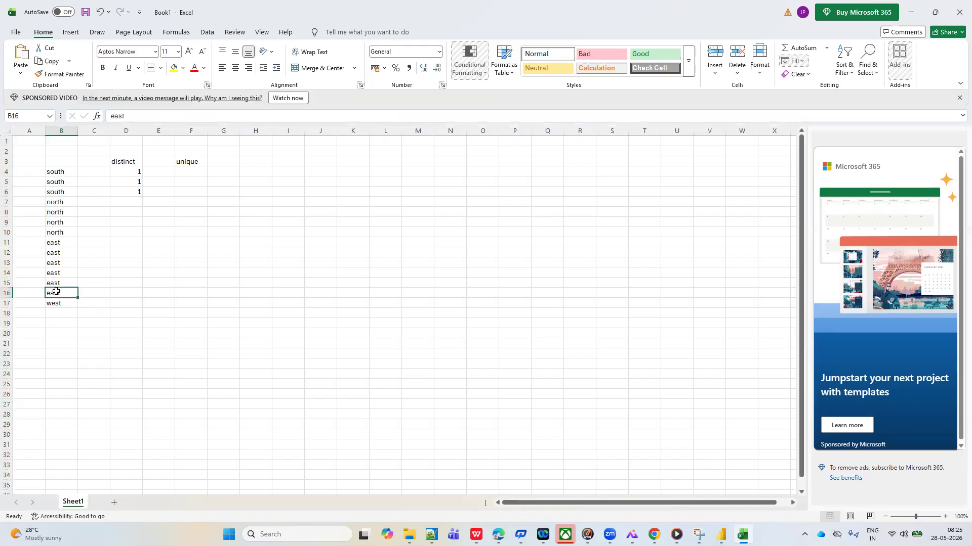
click(189, 173)
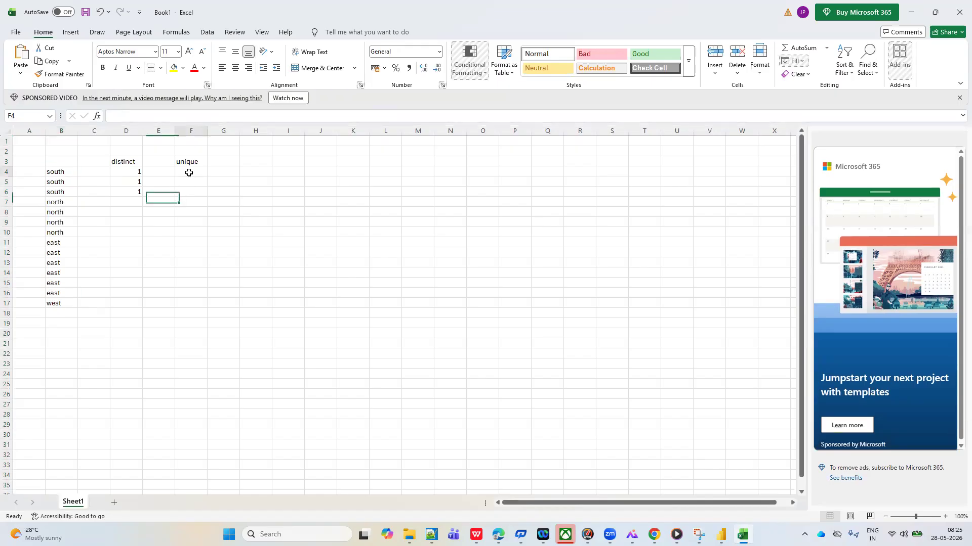
text(1)
click(186, 234)
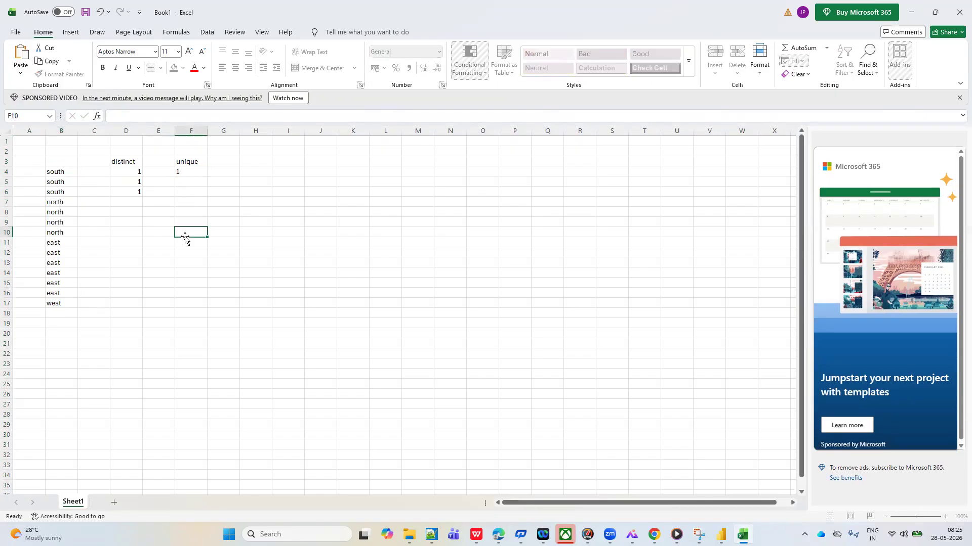
Compare the repeated south, north and east entries in column B with the west entry in B17
click(60, 180)
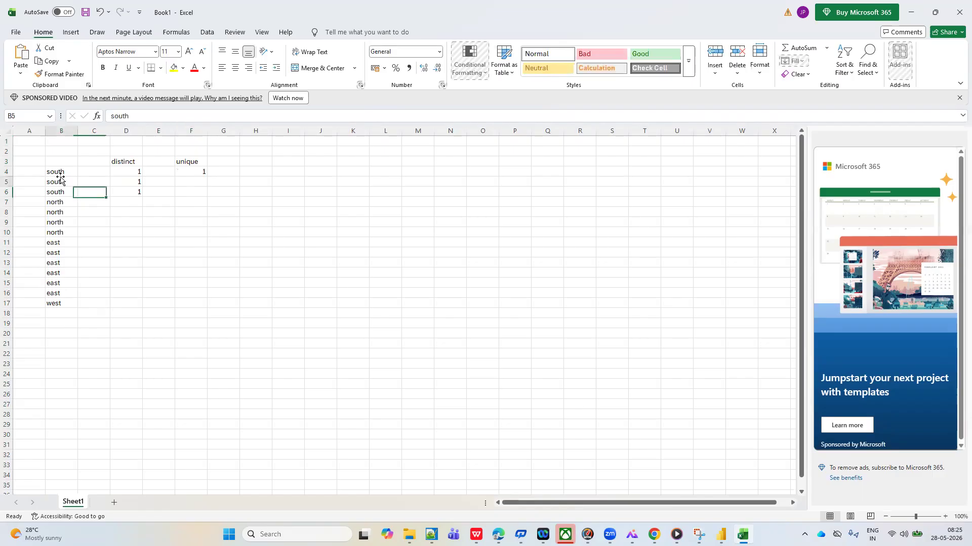
click(59, 210)
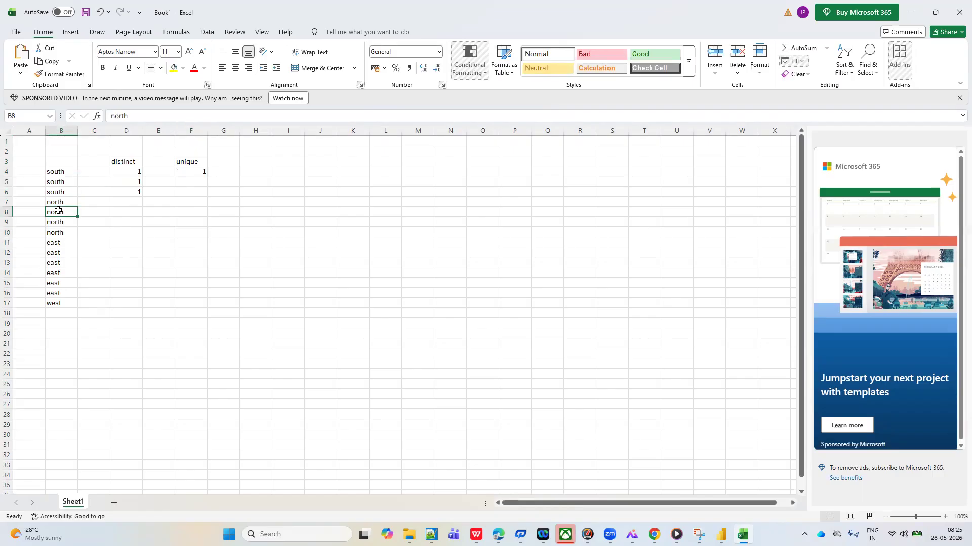
click(57, 253)
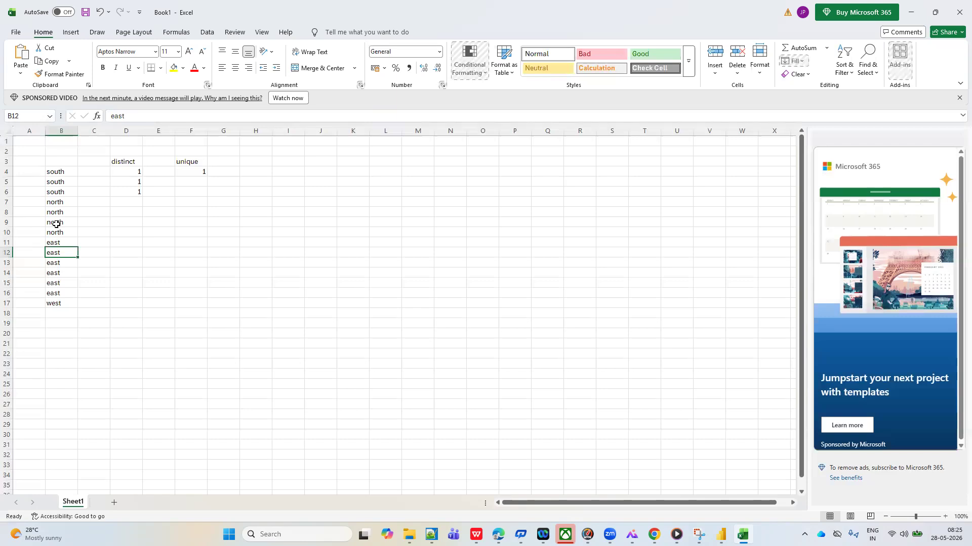
click(59, 131)
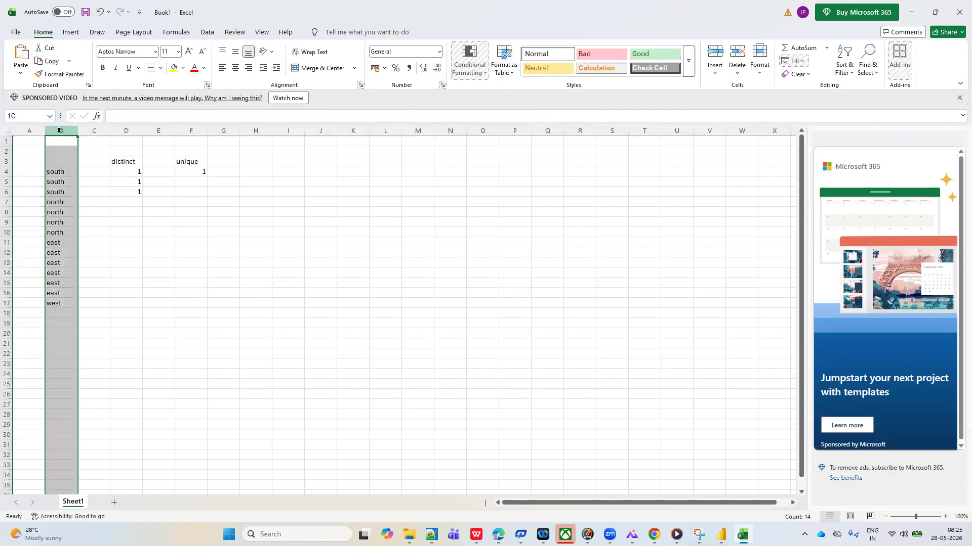
click(53, 303)
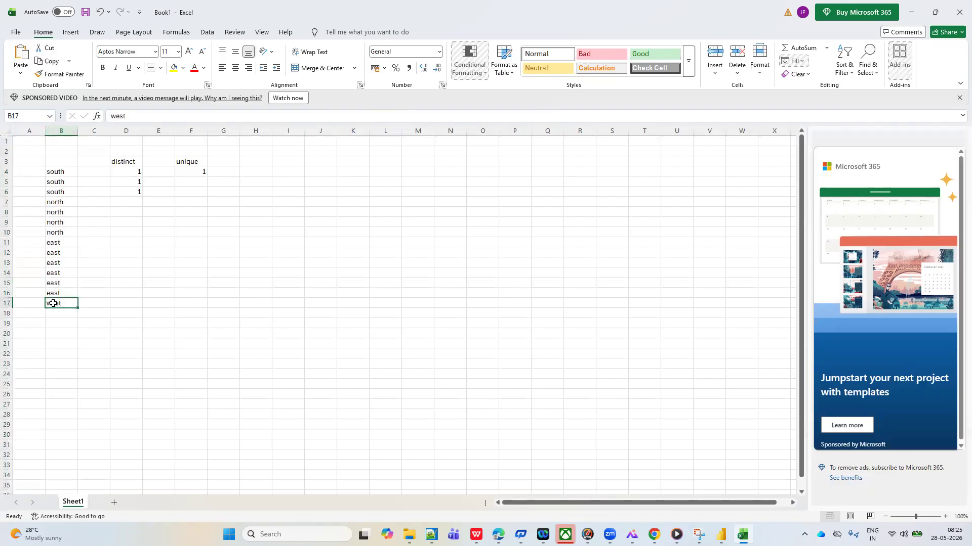
Set the font colour of the west entry in B17 and the unique heading in F3 to red
click(203, 68)
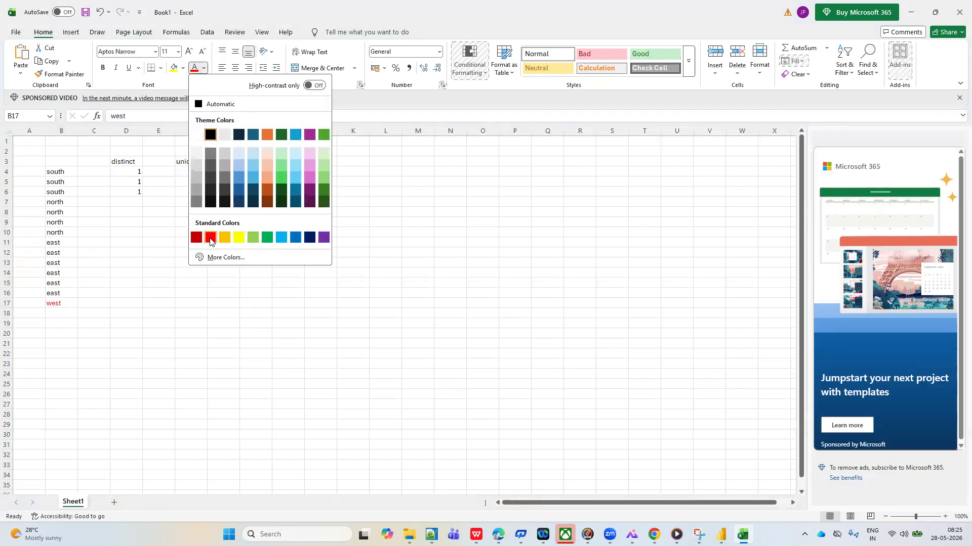
click(210, 238)
click(194, 165)
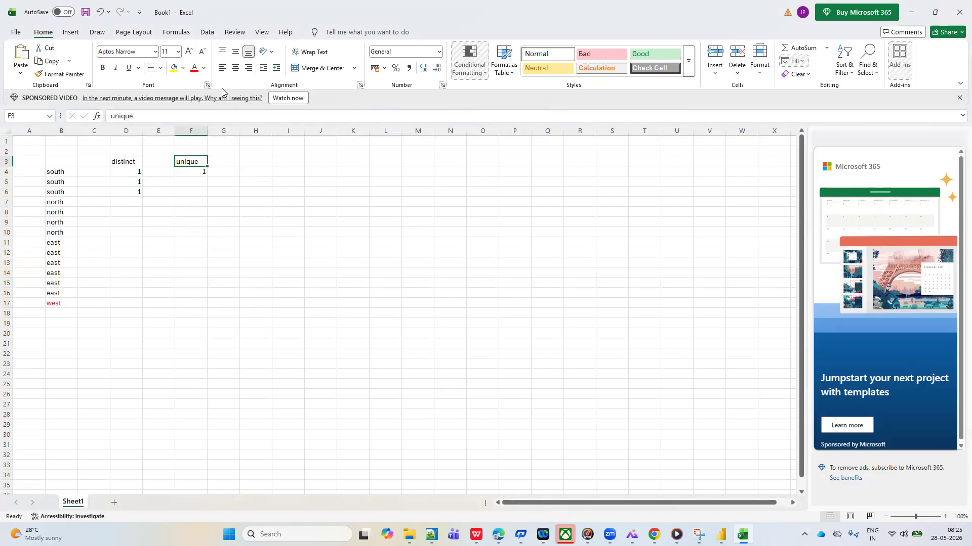
click(205, 70)
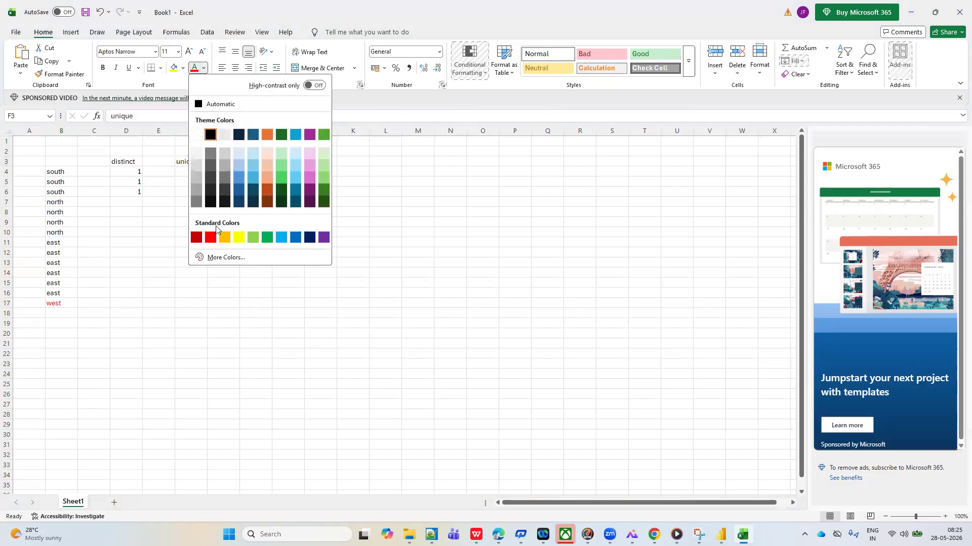
click(212, 240)
Fill the south cells B4:B6 with yellow and match them to the distinct entry in D4
drag(57, 172, 61, 192)
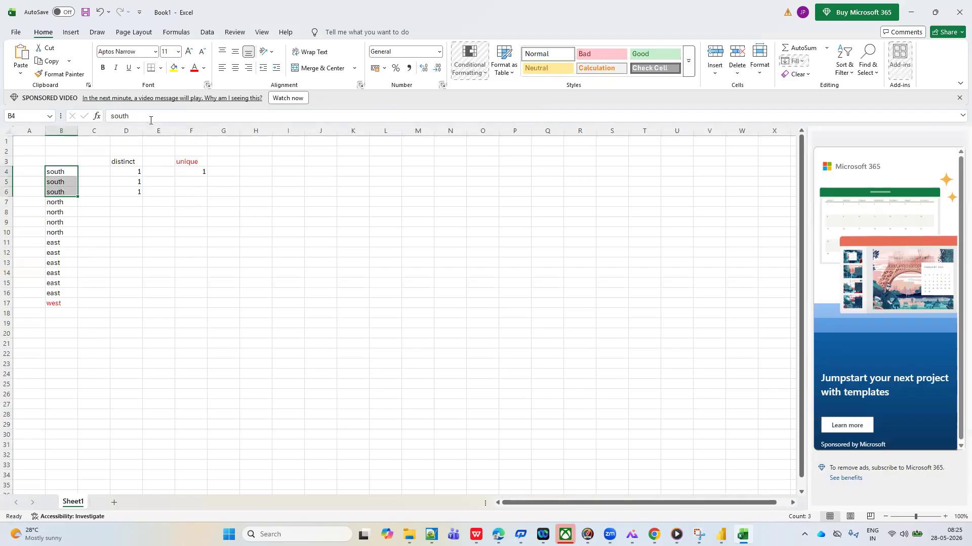
click(183, 71)
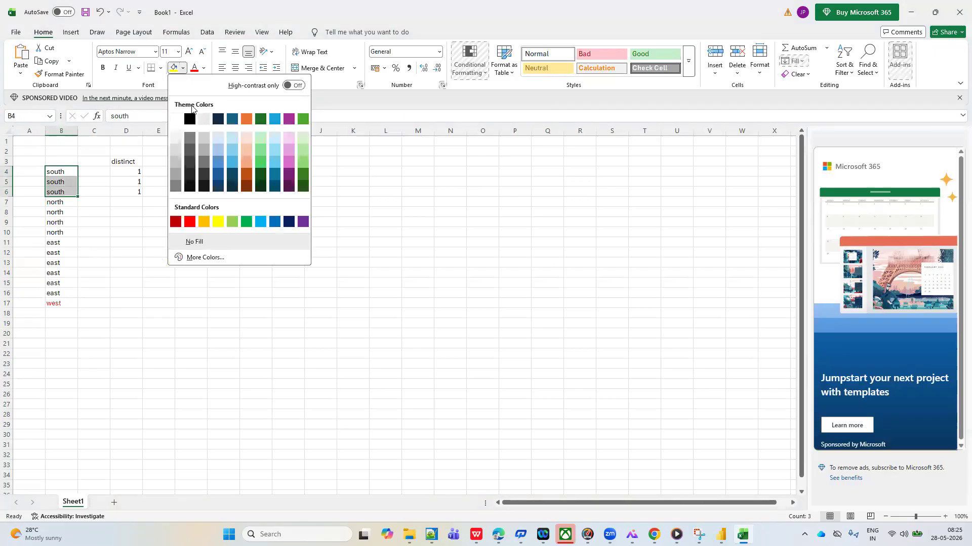
click(218, 222)
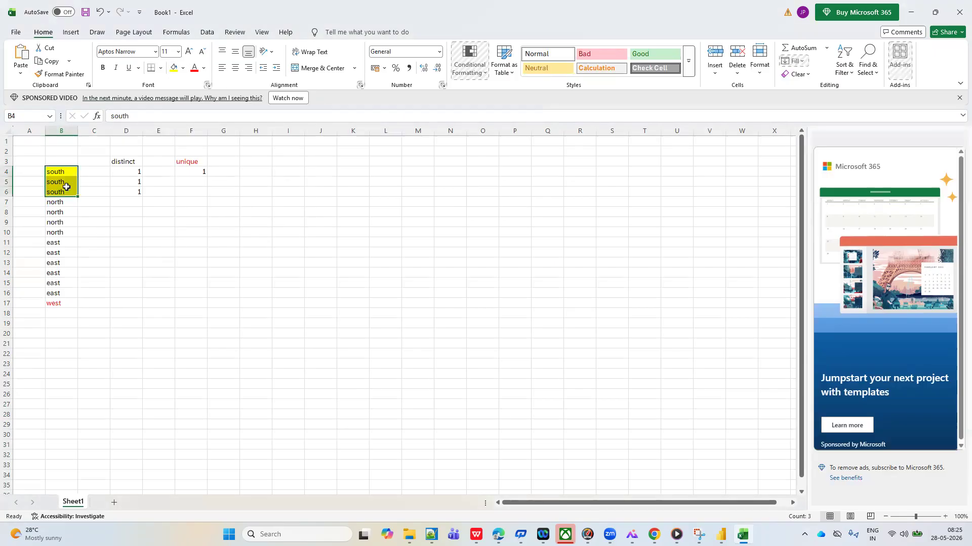
click(132, 172)
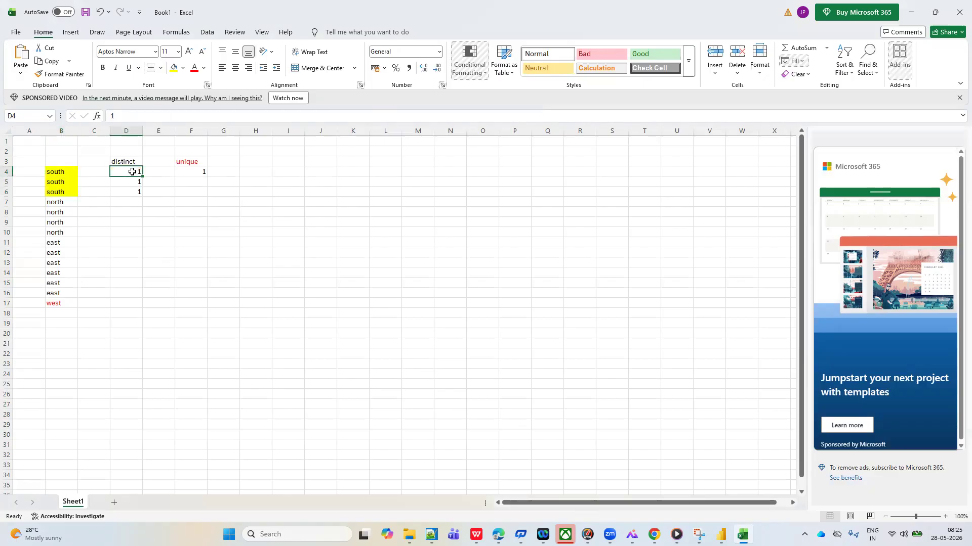
Fill the north cells B7:B10 with orange and match them to the distinct entry in D5
drag(55, 202, 61, 229)
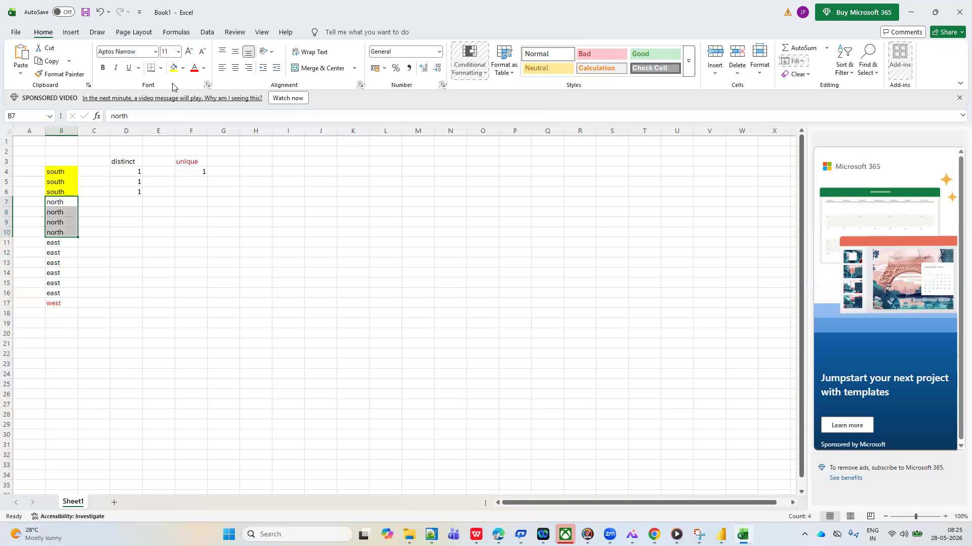
click(183, 67)
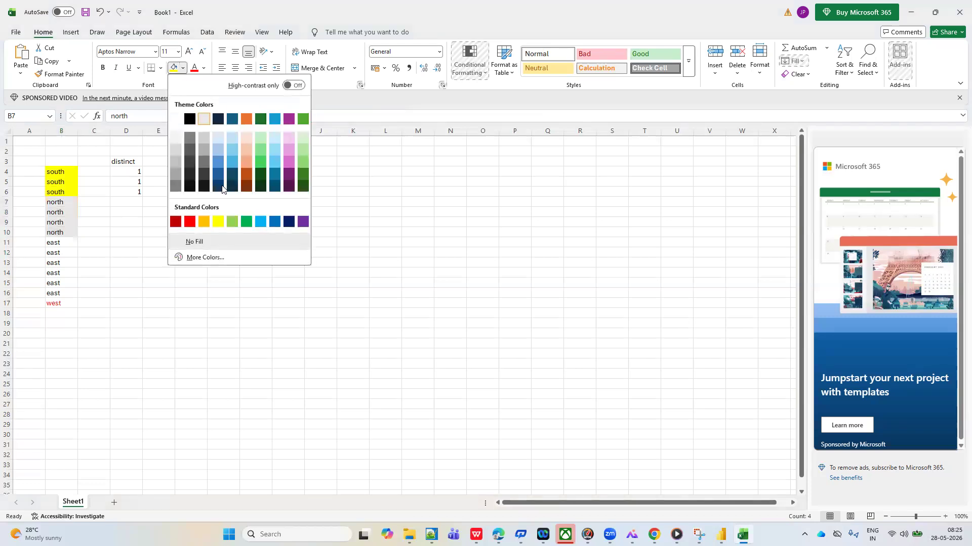
click(203, 223)
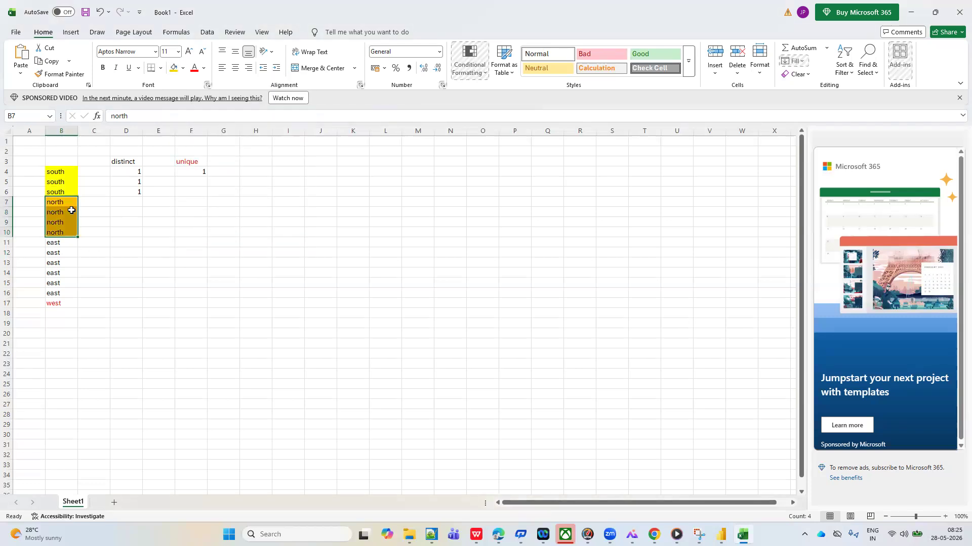
click(139, 182)
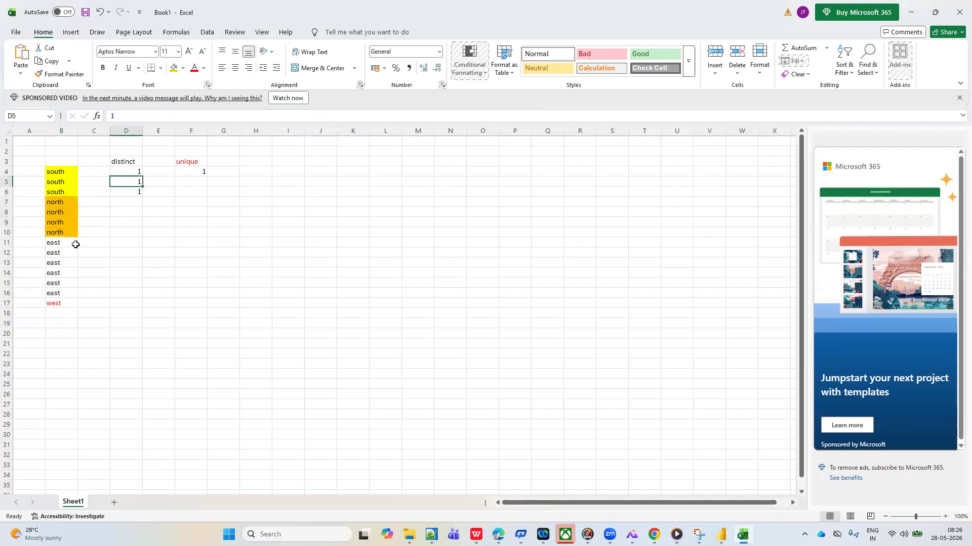
Fill the east cells B11:B16 with light blue and match them to the distinct entry in D6
drag(59, 243, 64, 290)
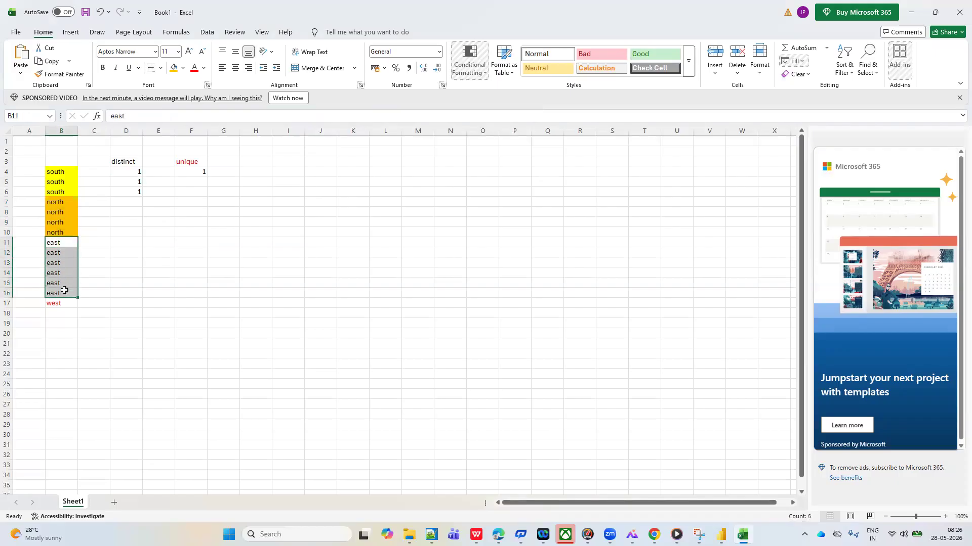
click(183, 72)
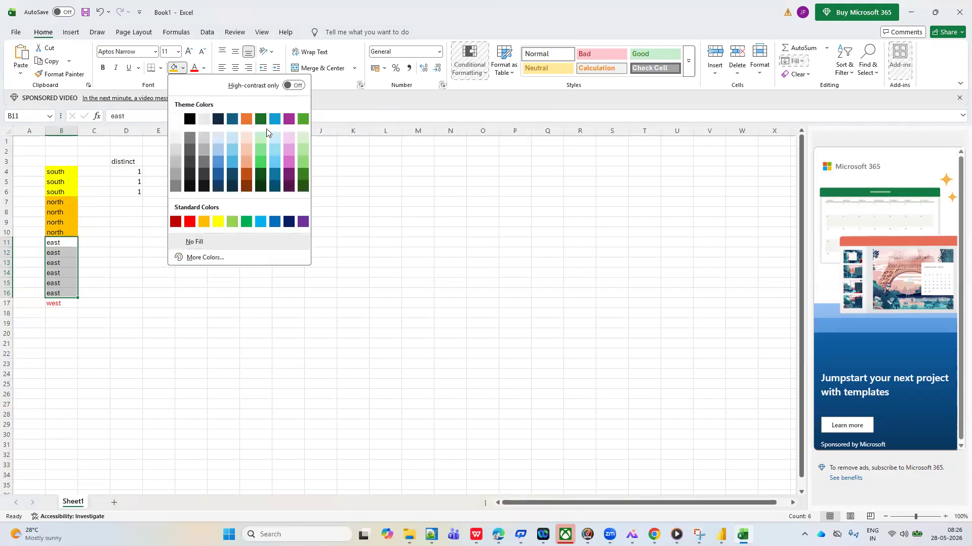
click(275, 161)
click(140, 193)
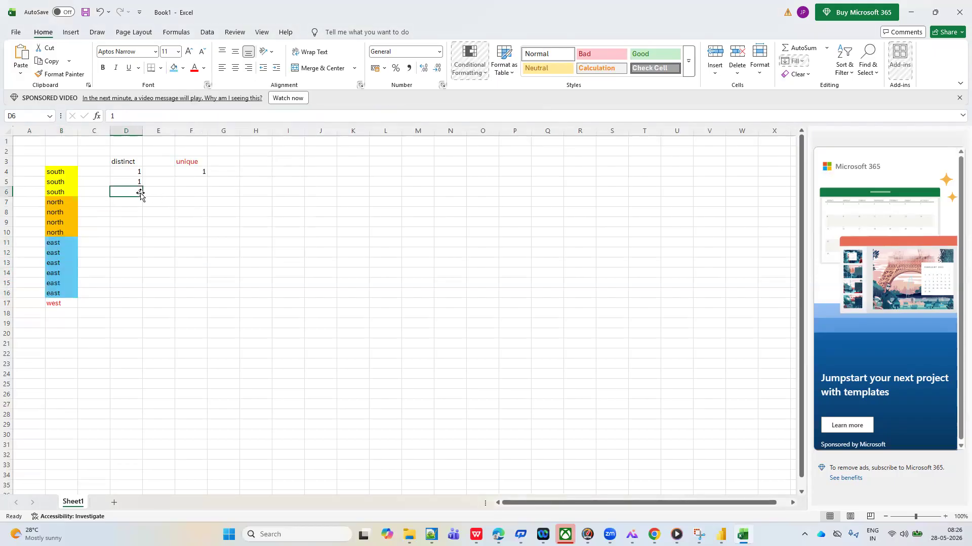
Enter the totals 3 under distinct in D8 and 1 under unique in F8, and point out the west cell B17
click(134, 217)
text(3)
click(194, 213)
text(1)
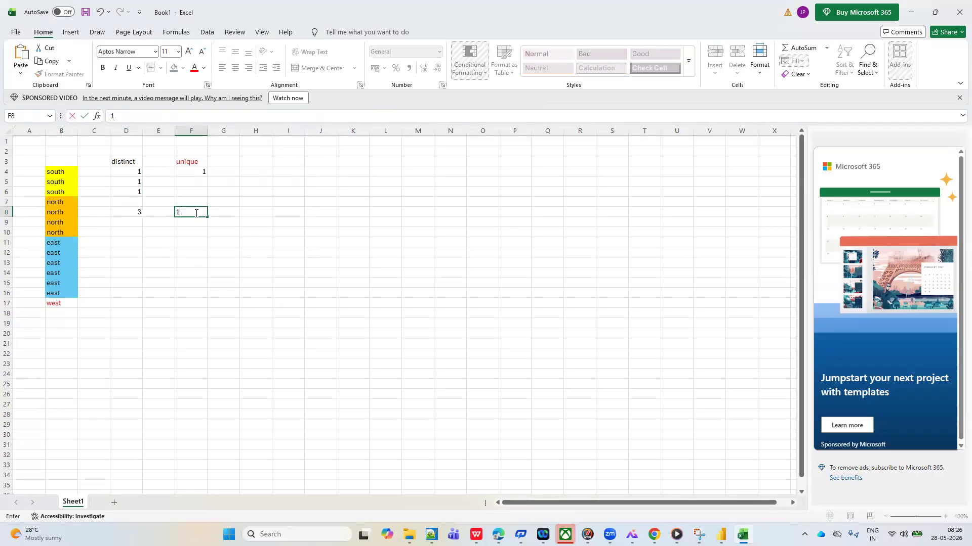
click(215, 294)
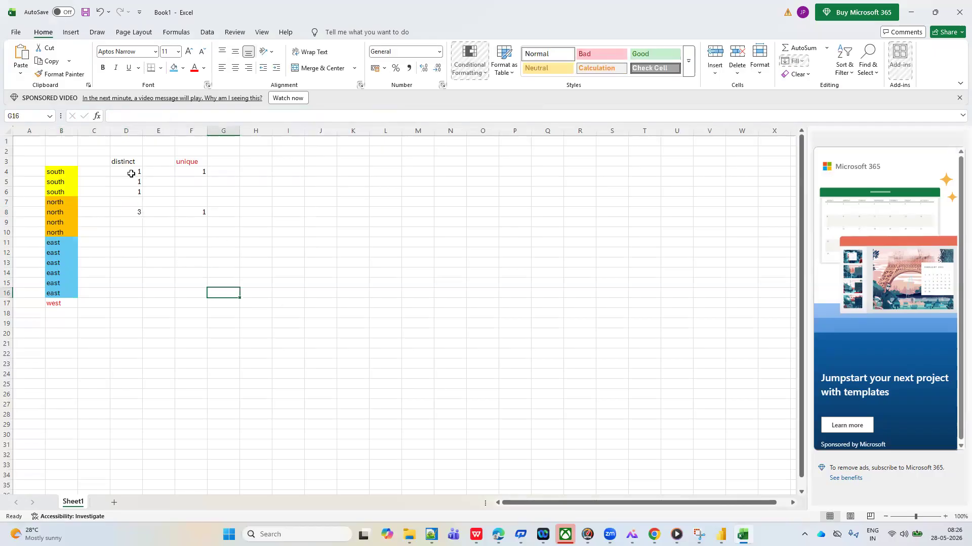
click(55, 308)
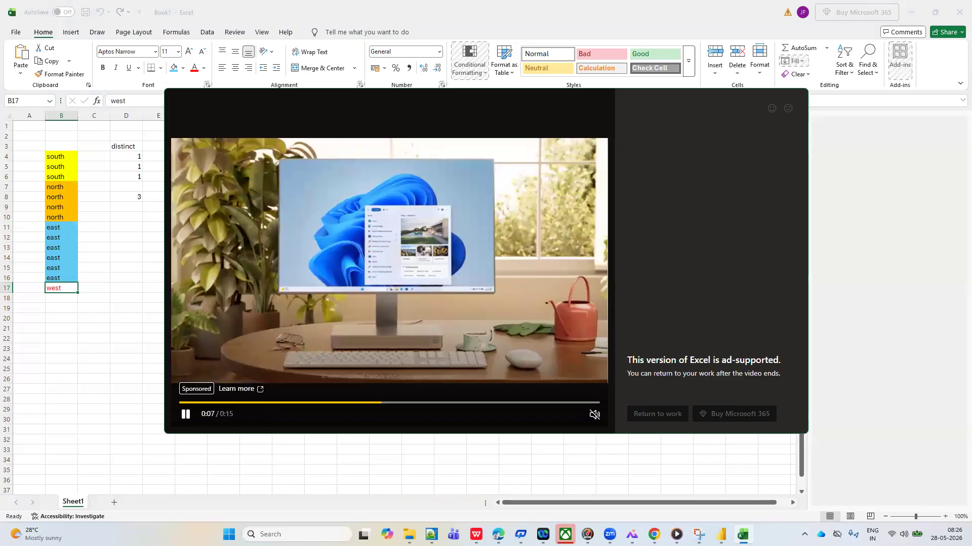
Switch to the Power Query Editor and check the Row ID column's distinct and unique counts in the Orders query
mouse_move(720, 534)
click(741, 478)
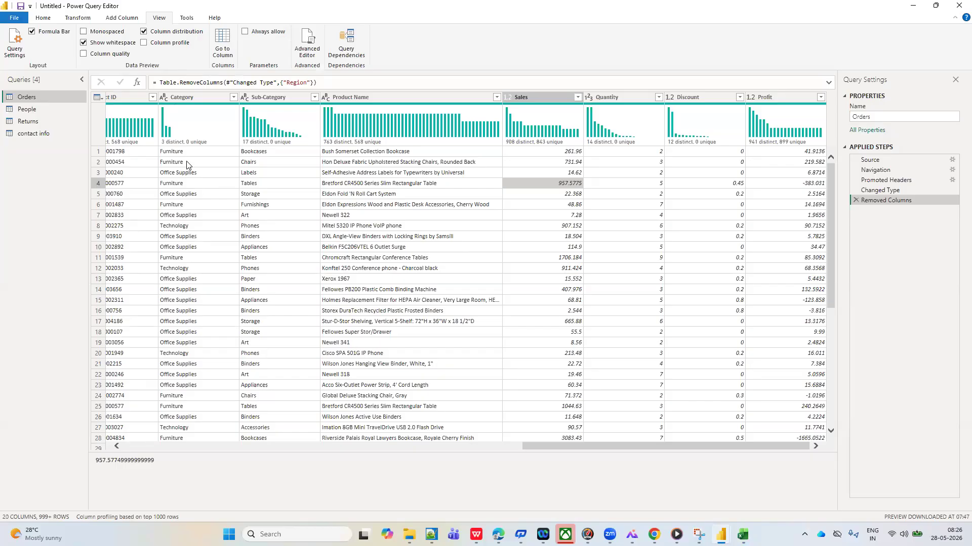
scroll(186, 160, left, 10)
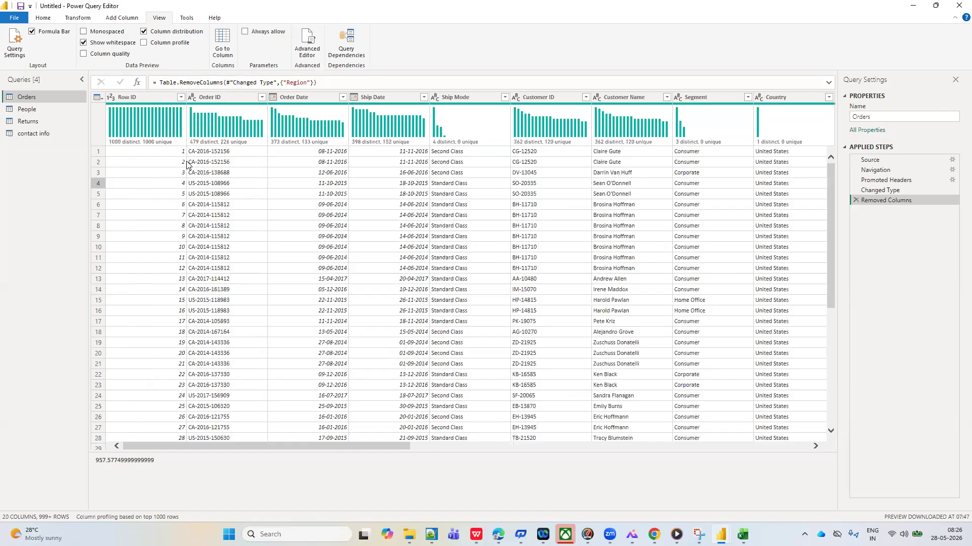
scroll(140, 195, down, 2)
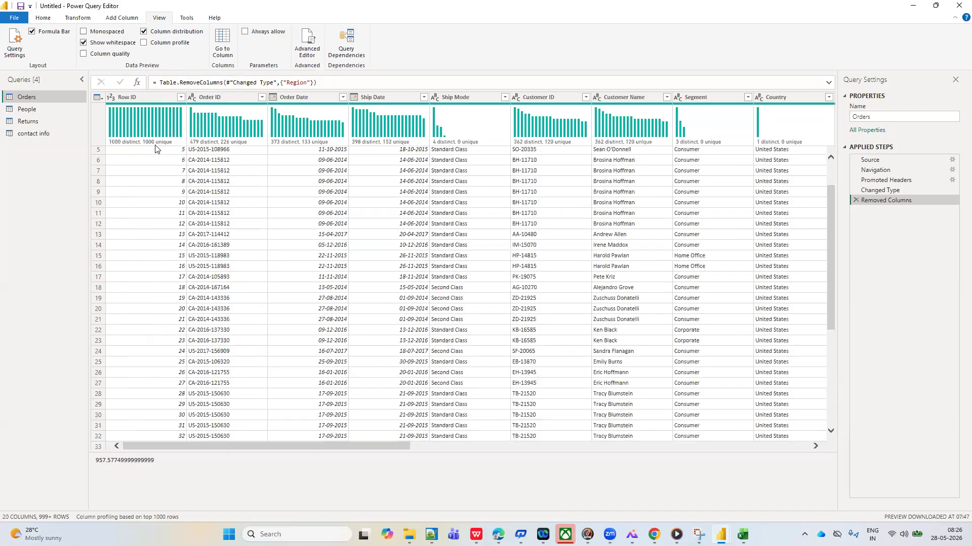
mouse_move(163, 141)
mouse_move(742, 534)
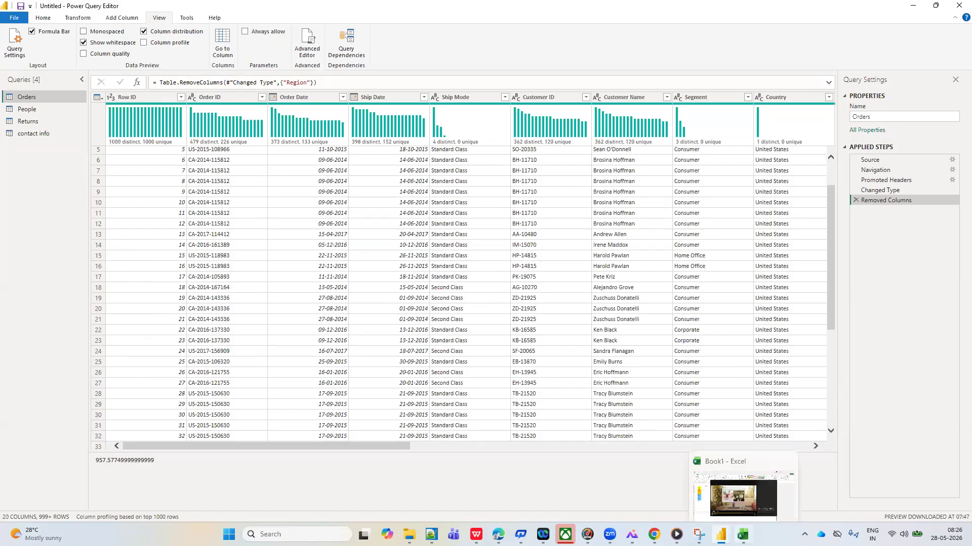
click(762, 476)
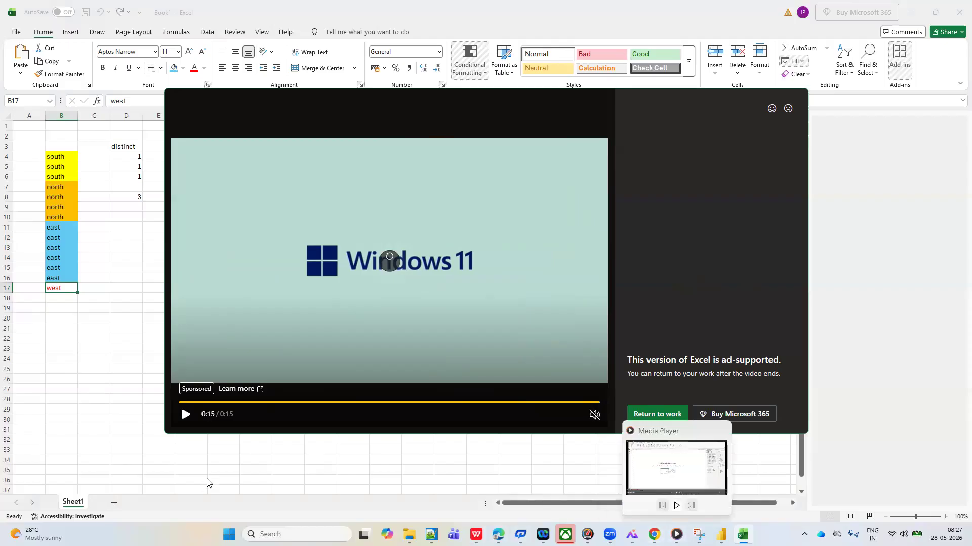
key(alt+Tab)
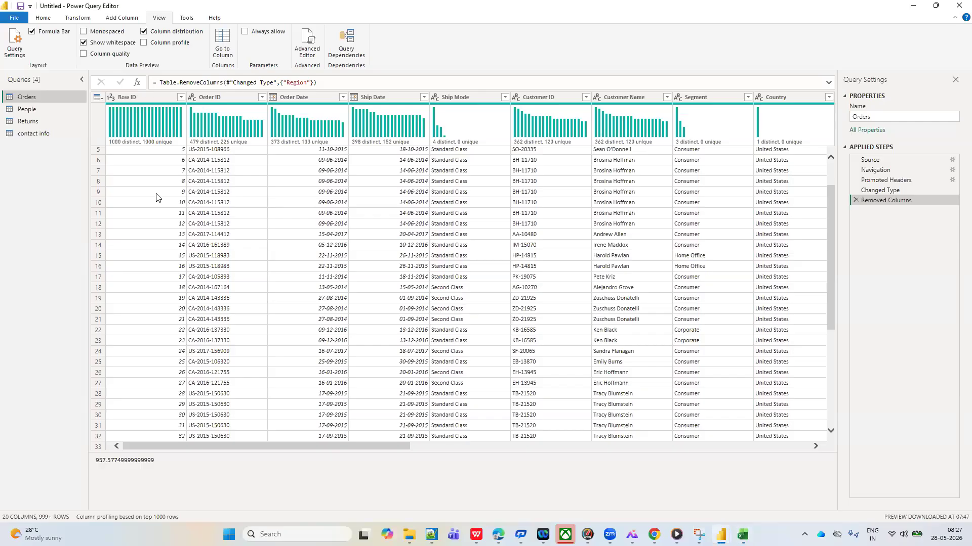
Look through the Row ID column's filter values without filtering, and compare with the Order ID column's distribution
click(180, 97)
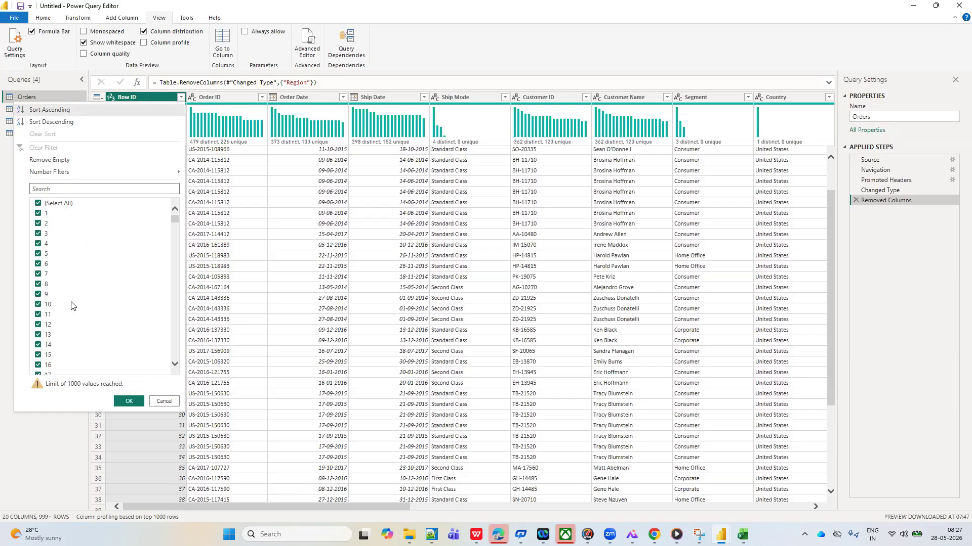
scroll(71, 306, down, 1)
scroll(71, 305, up, 1)
click(263, 267)
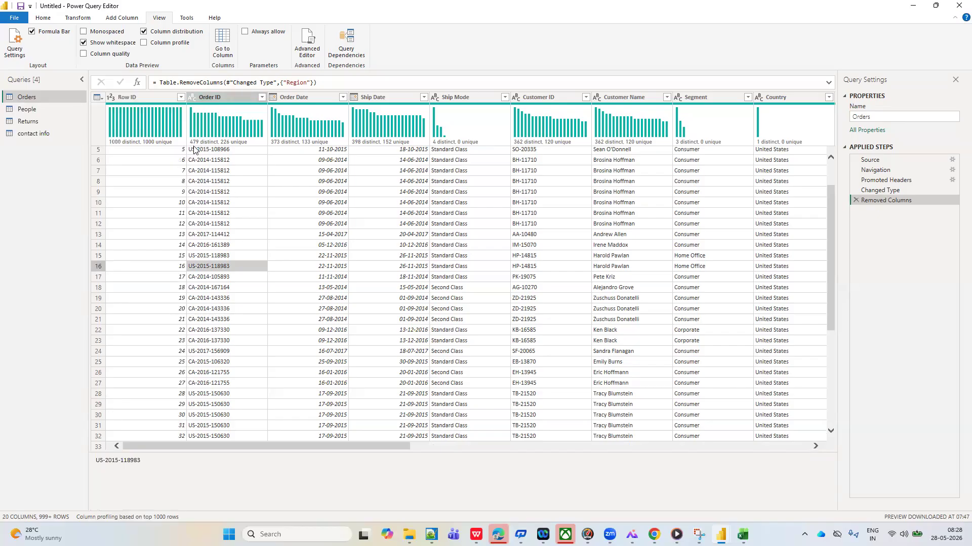
mouse_move(205, 144)
Turn off column distribution and turn on column profile for the Sales column
click(143, 32)
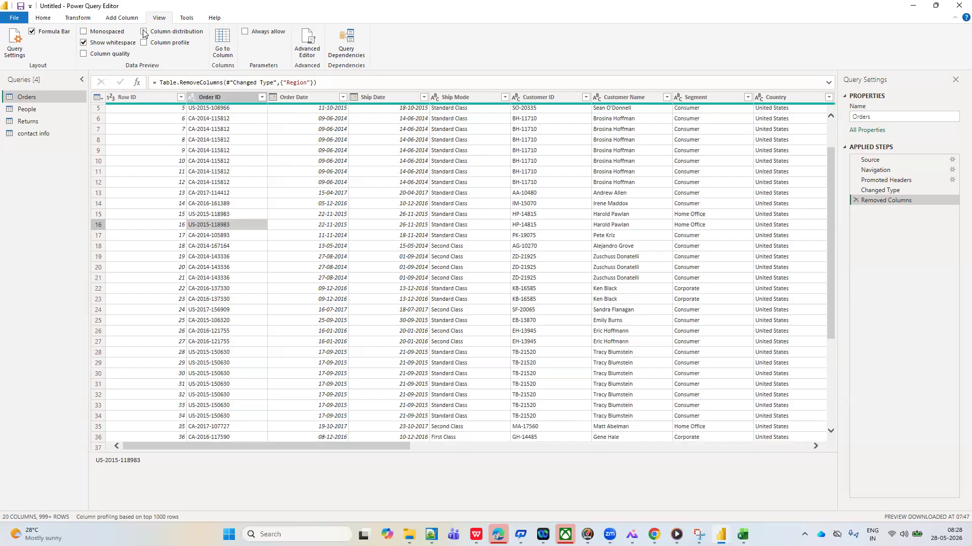
scroll(397, 229, right, 5)
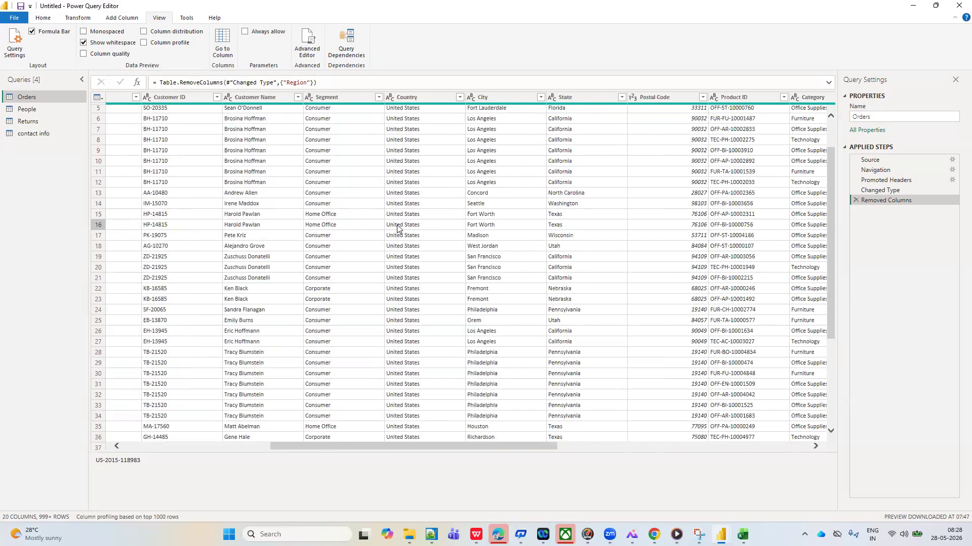
scroll(397, 229, right, 8)
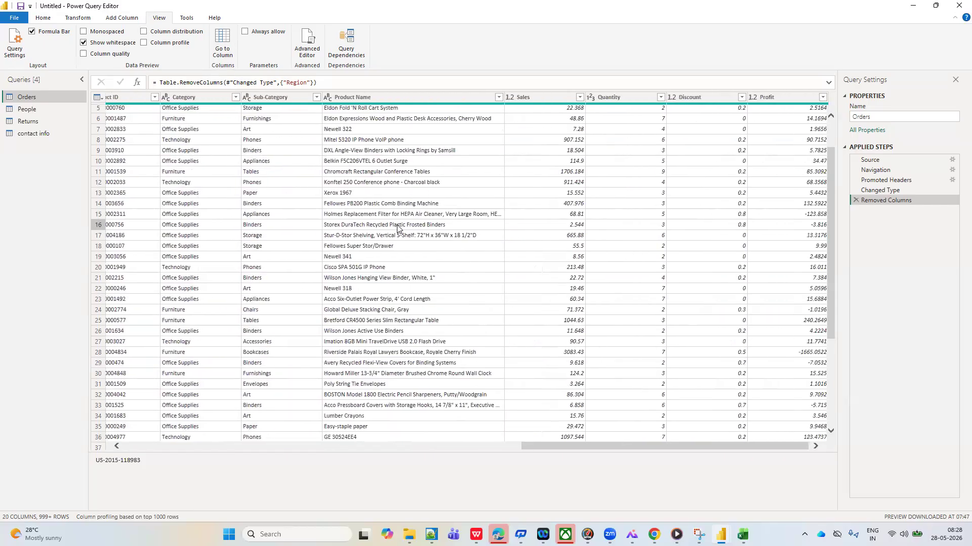
click(548, 99)
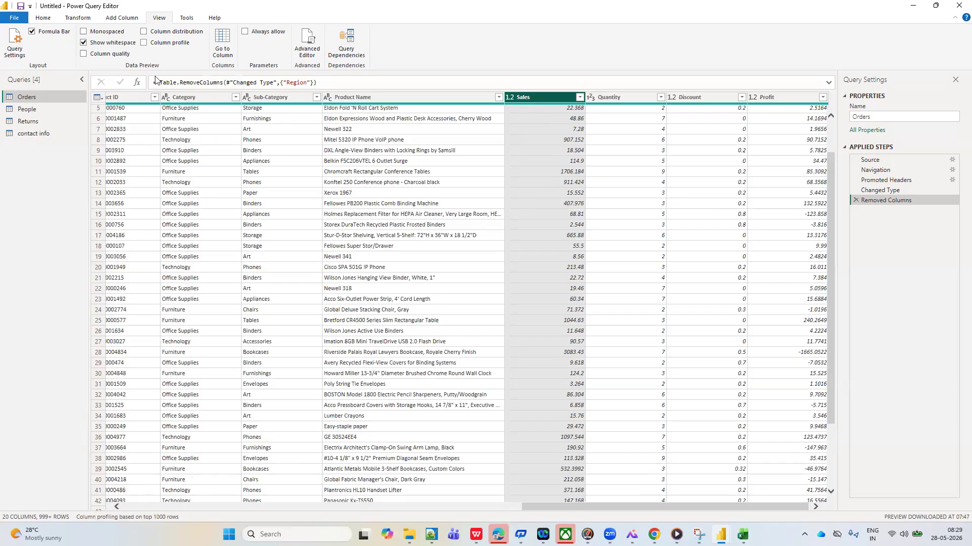
click(144, 43)
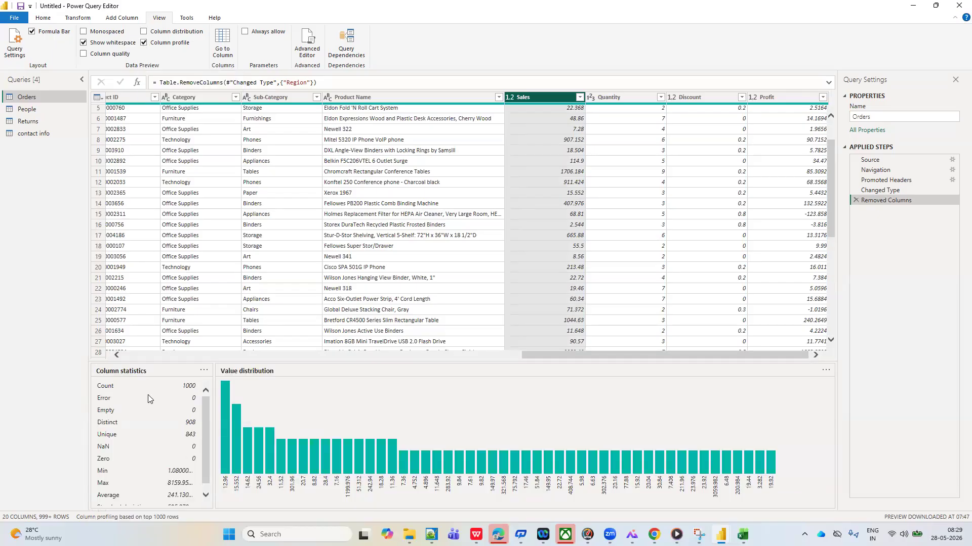
Review the Sales column's statistics through to the standard deviation, and select the Product Name column for profiling
scroll(131, 421, down, 1)
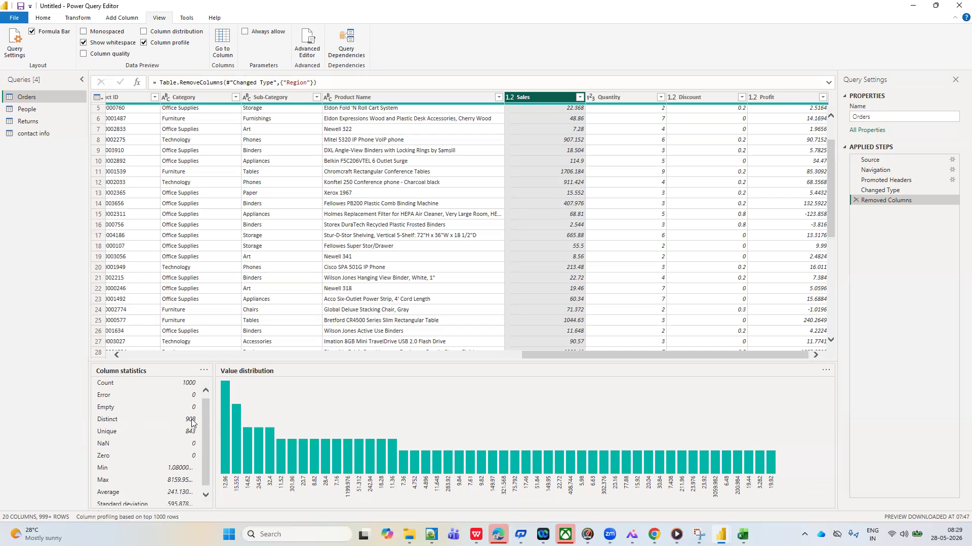
scroll(195, 424, down, 1)
scroll(186, 438, down, 1)
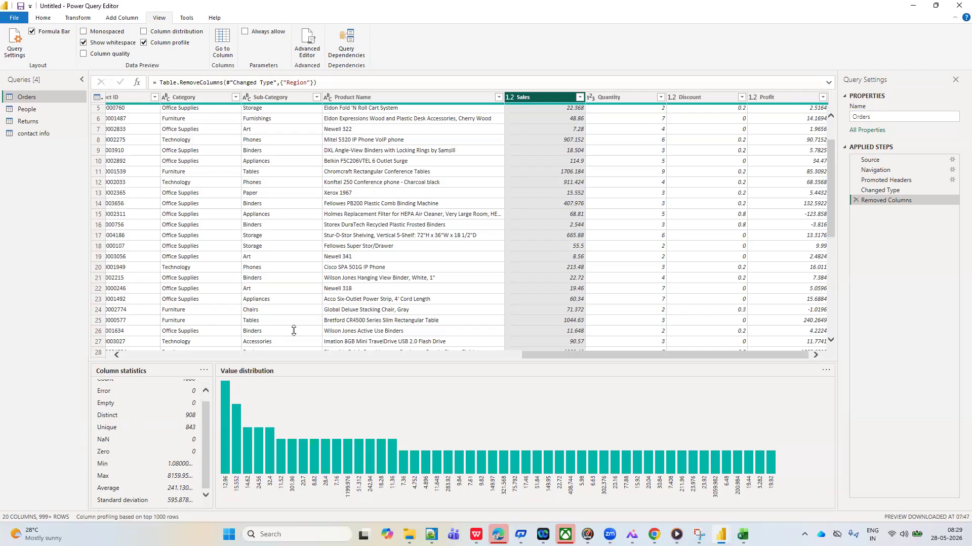
click(361, 96)
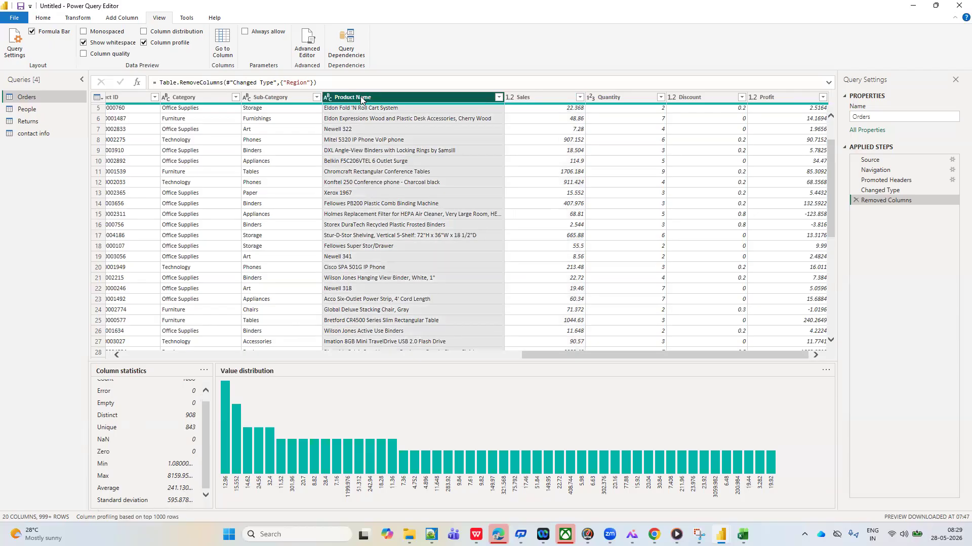